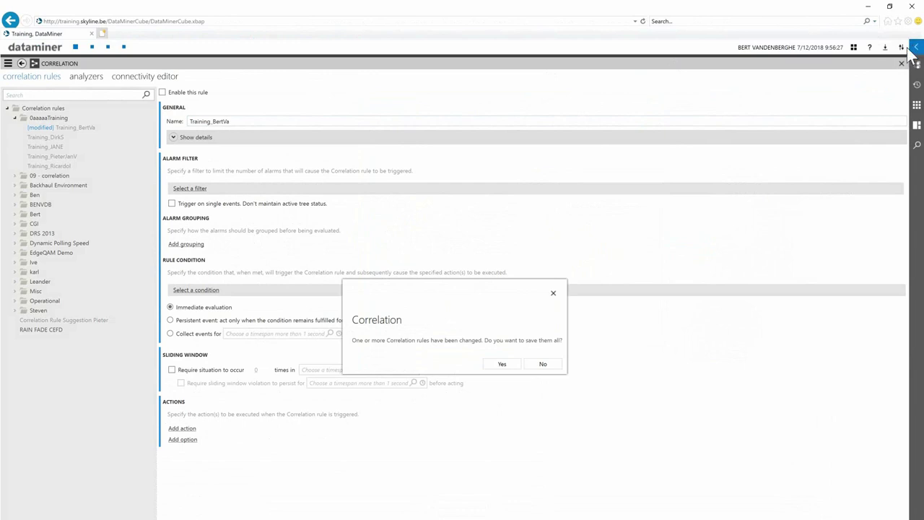
# Dismiss the prompt about unsaved Correlation rule changes and reopen the Correlation module
pyautogui.click(435, 366)
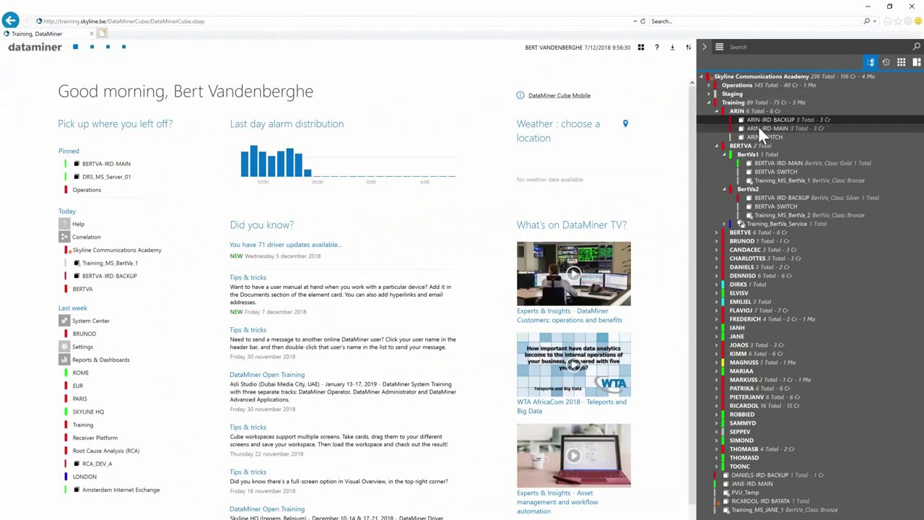
pyautogui.click(902, 64)
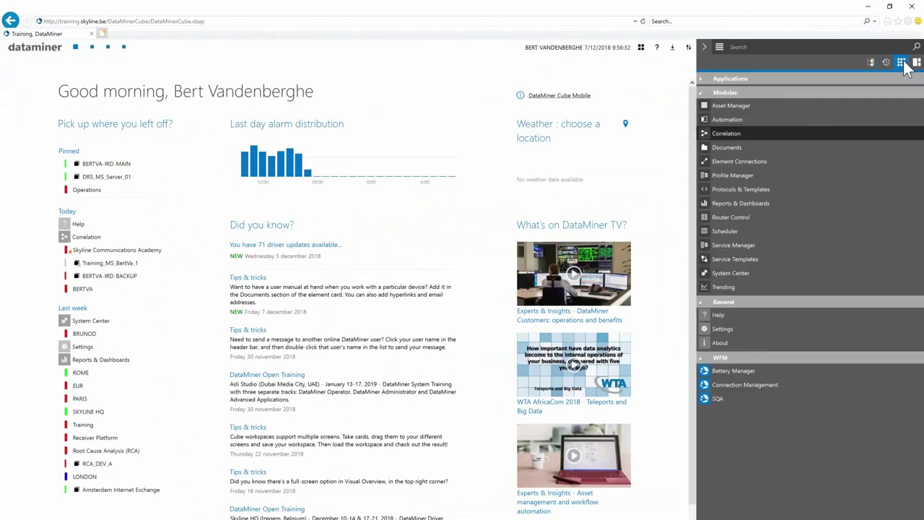
pyautogui.click(751, 135)
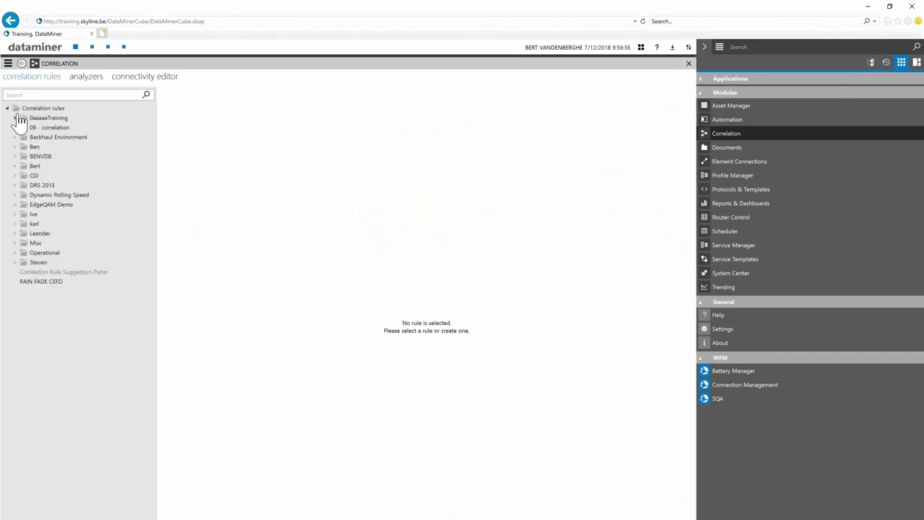
# Open the Training_BertVa correlation rule in the 0aaaaaTraining folder
pyautogui.click(14, 119)
pyautogui.click(48, 122)
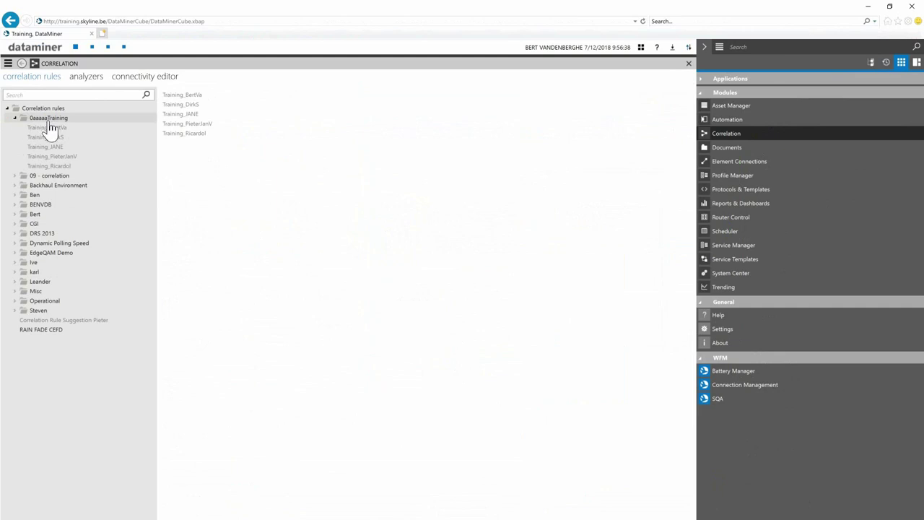
pyautogui.click(58, 128)
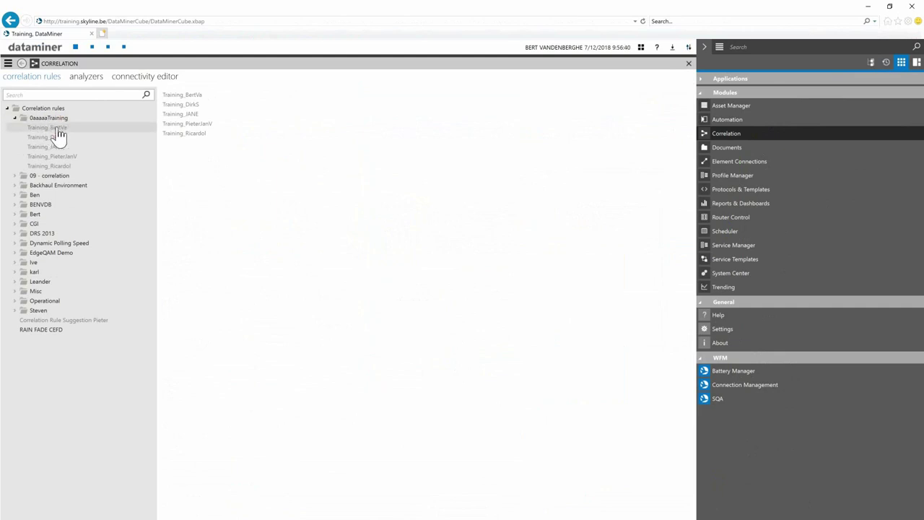
pyautogui.rightClick(62, 118)
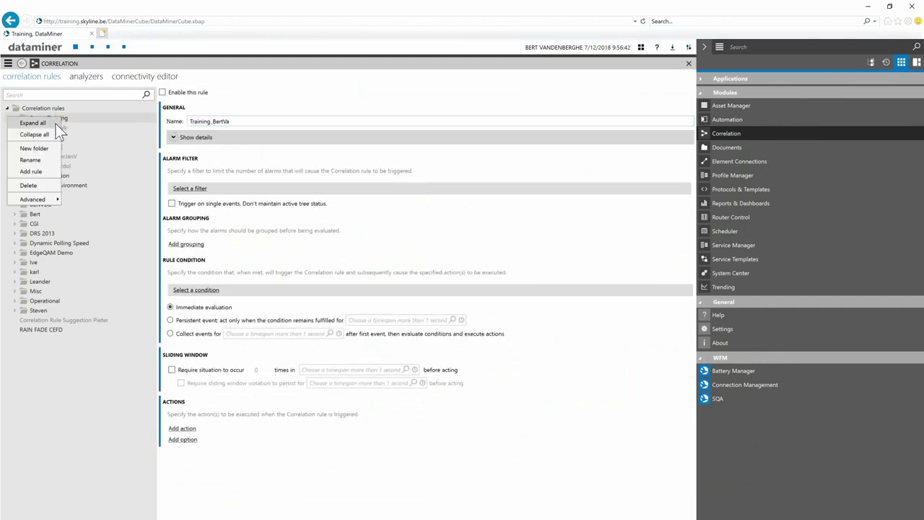
pyautogui.click(91, 146)
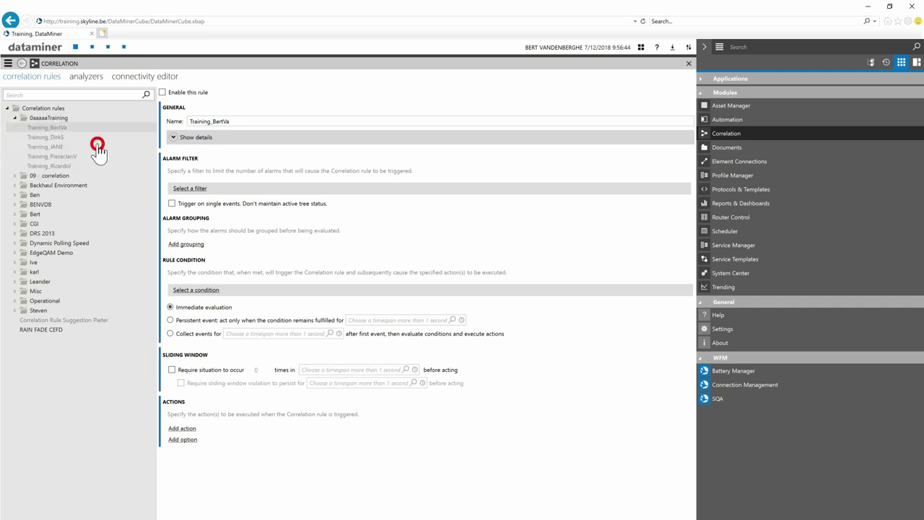
pyautogui.click(63, 128)
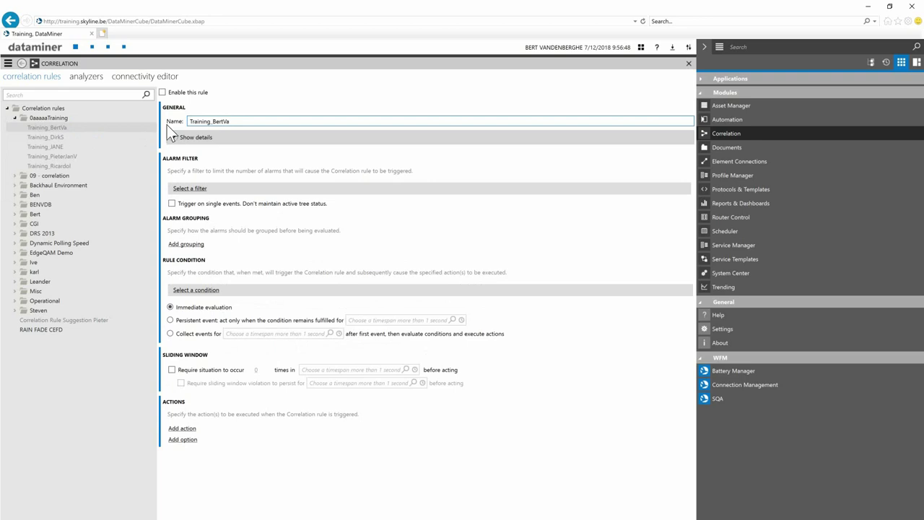
# Examine the rule's name, the rules in the 09 - correlation folder, and the rule's general details
pyautogui.moveTo(229, 122); pyautogui.dragTo(151, 124)
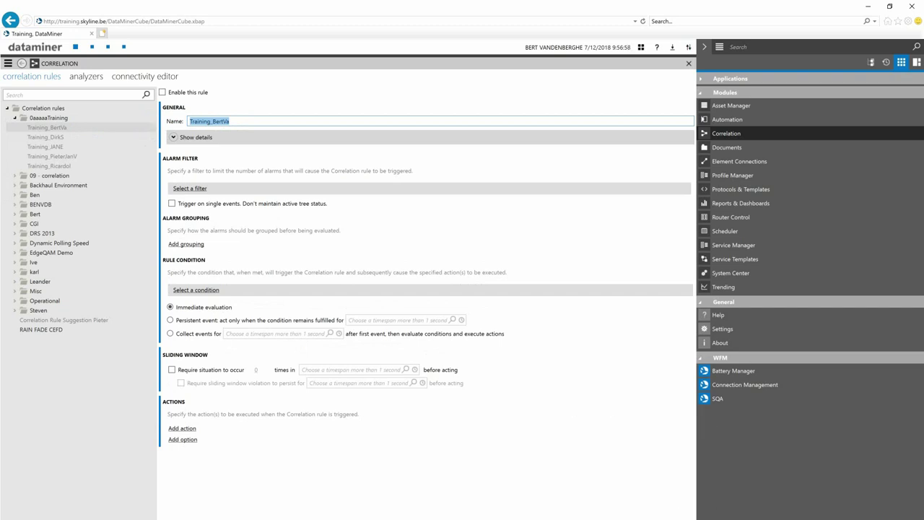
pyautogui.moveTo(747, 516)
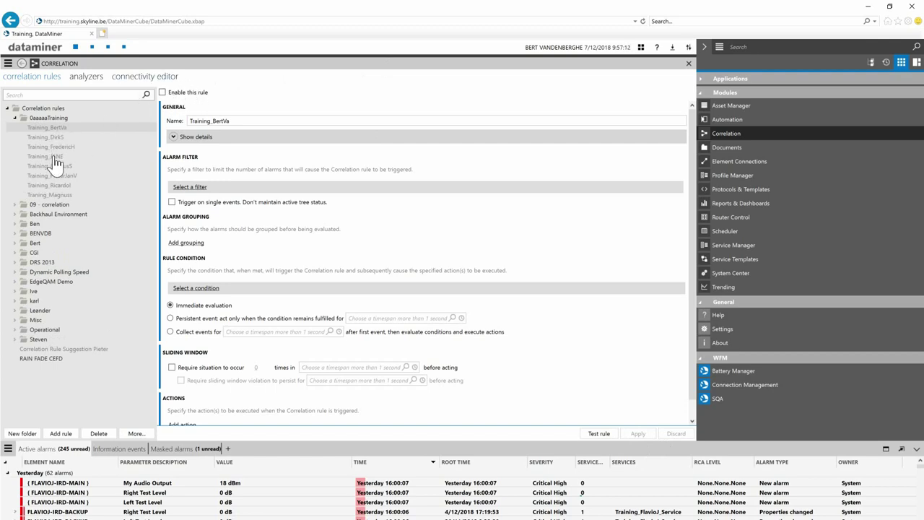
pyautogui.click(15, 205)
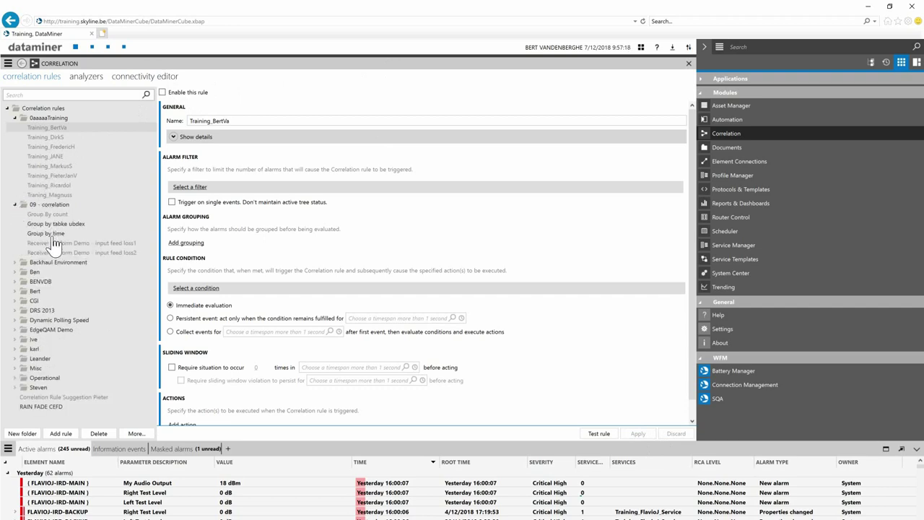
pyautogui.click(15, 215)
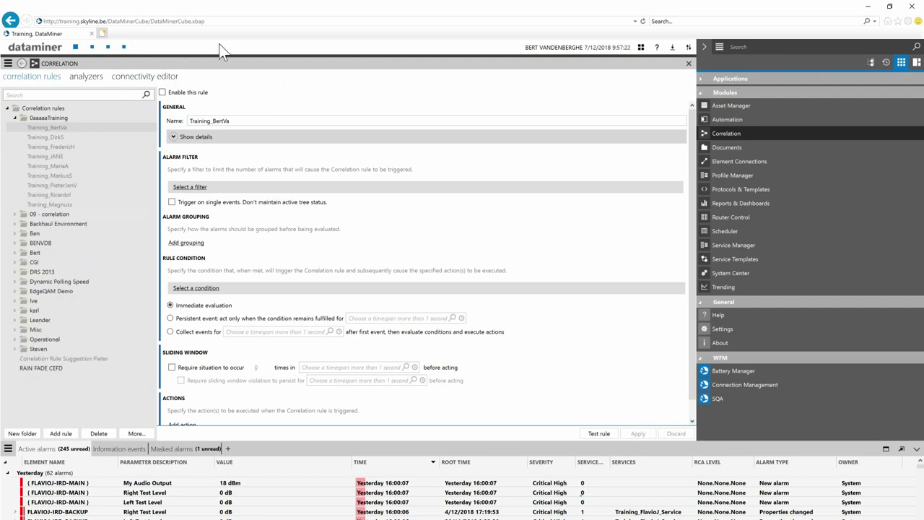
pyautogui.click(214, 134)
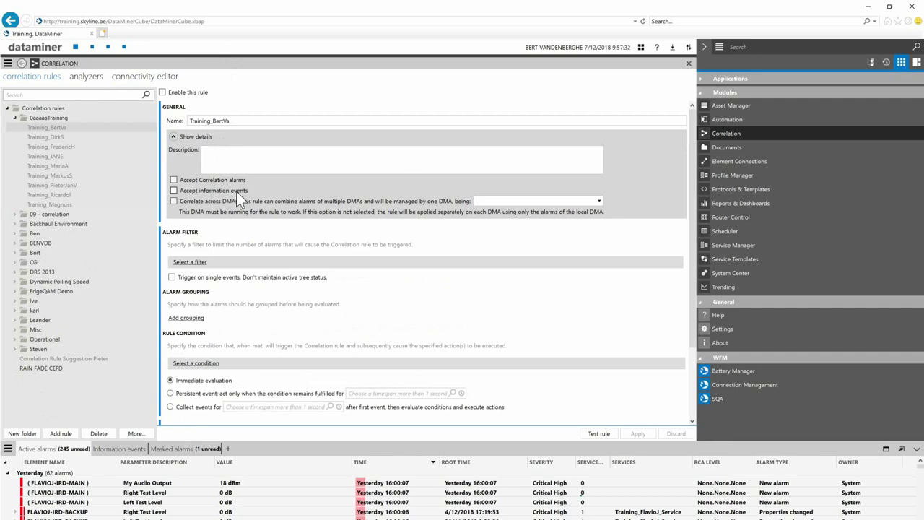
pyautogui.click(184, 138)
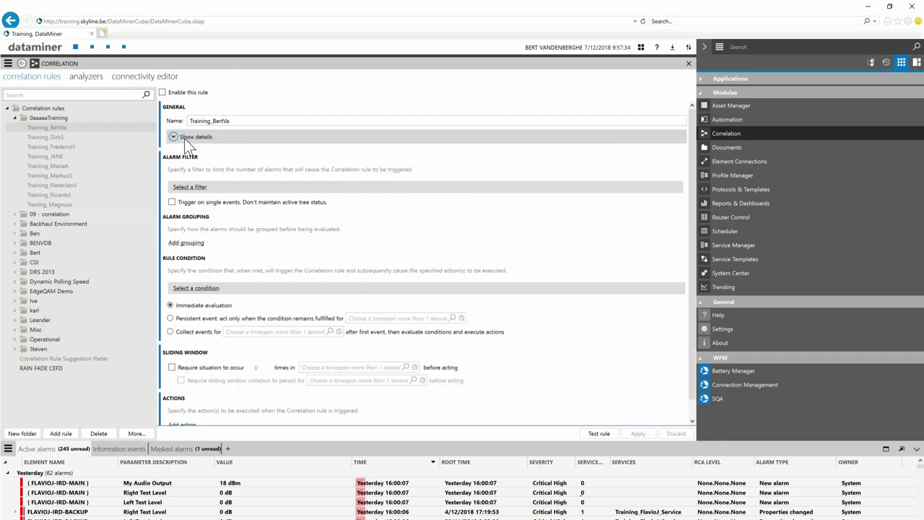
# Add an alarm filter to the rule for Severity equal to Critical
pyautogui.click(197, 186)
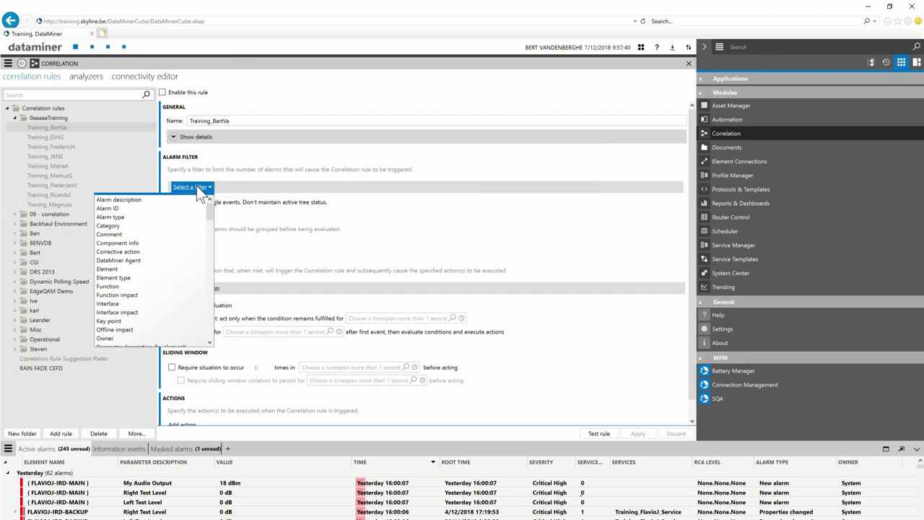
pyautogui.scroll(-10, 171, 296)
pyautogui.scroll(3, 170, 294)
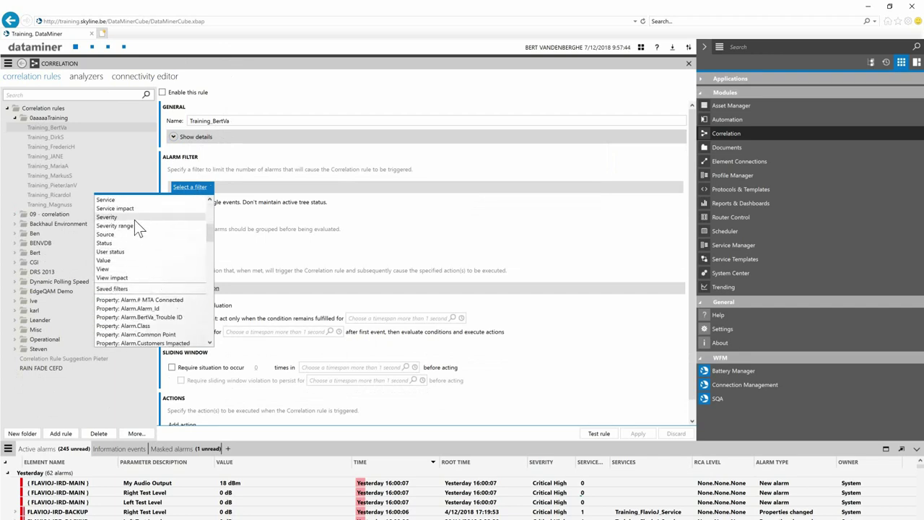
pyautogui.click(134, 220)
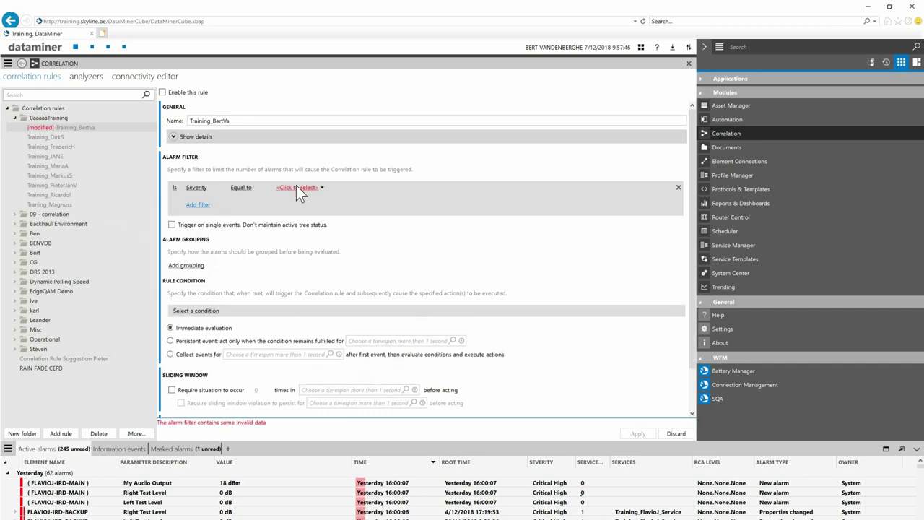
pyautogui.click(296, 185)
pyautogui.click(106, 227)
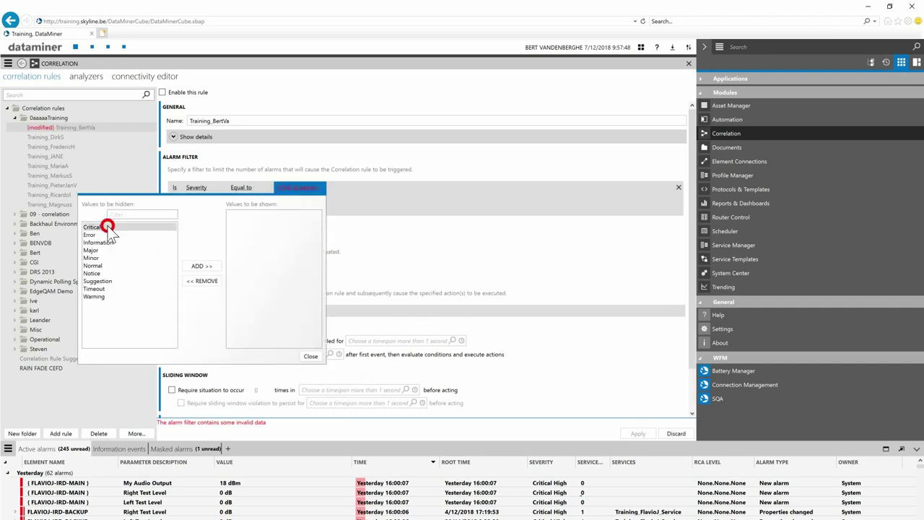
pyautogui.click(205, 268)
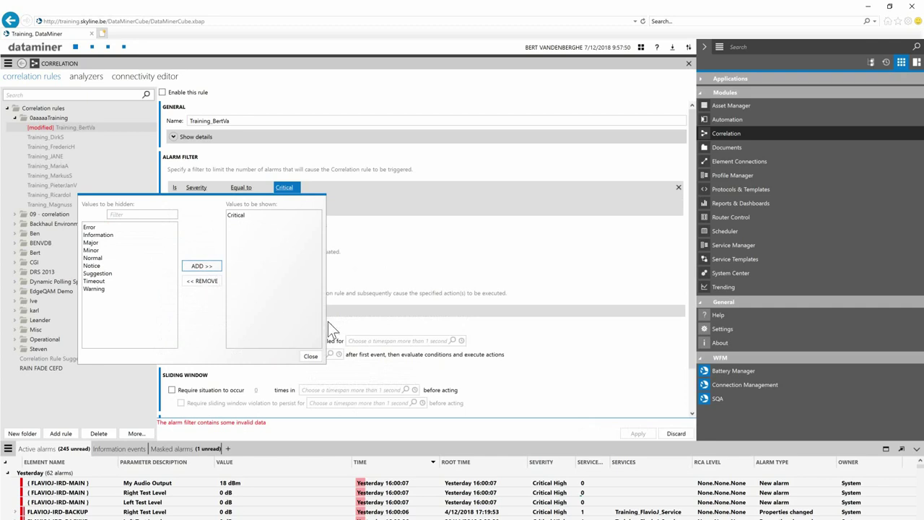
pyautogui.click(311, 356)
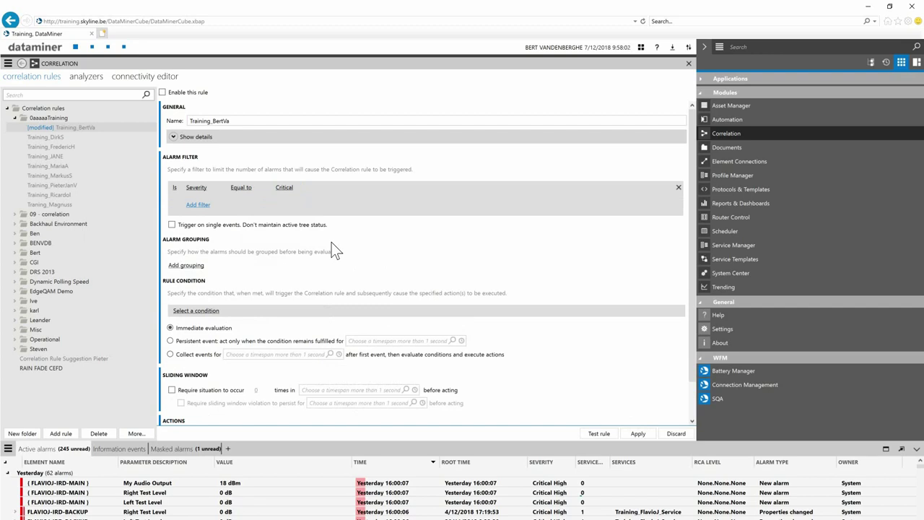
# Add a second alarm filter condition requiring Element equal to BERTVA-IRD-MAIN
pyautogui.click(205, 204)
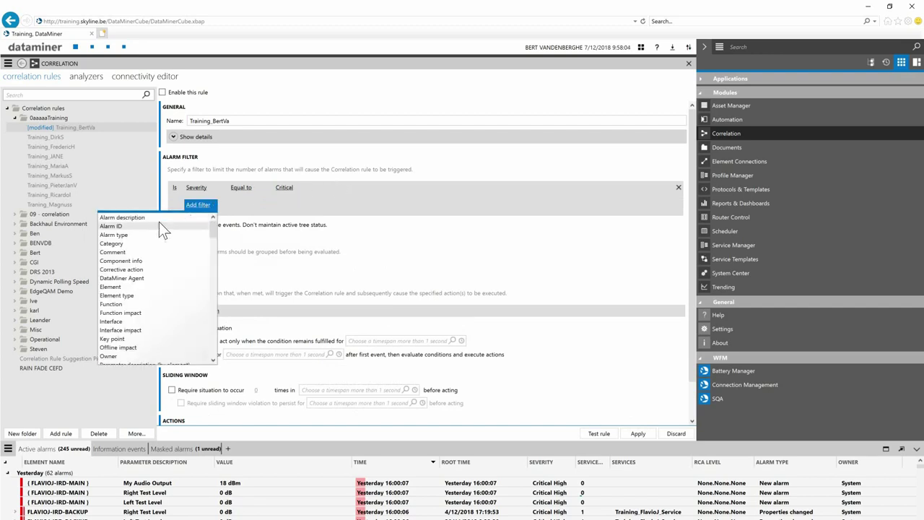
pyautogui.click(124, 286)
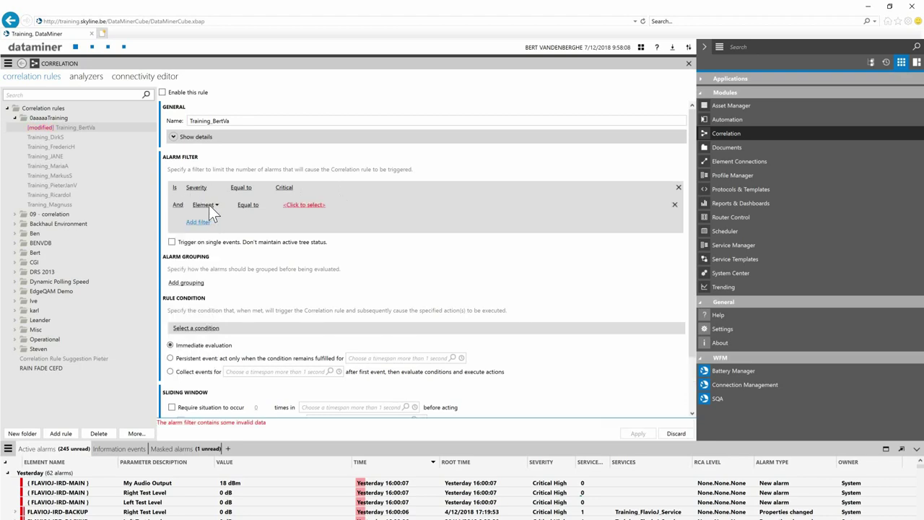
pyautogui.click(312, 205)
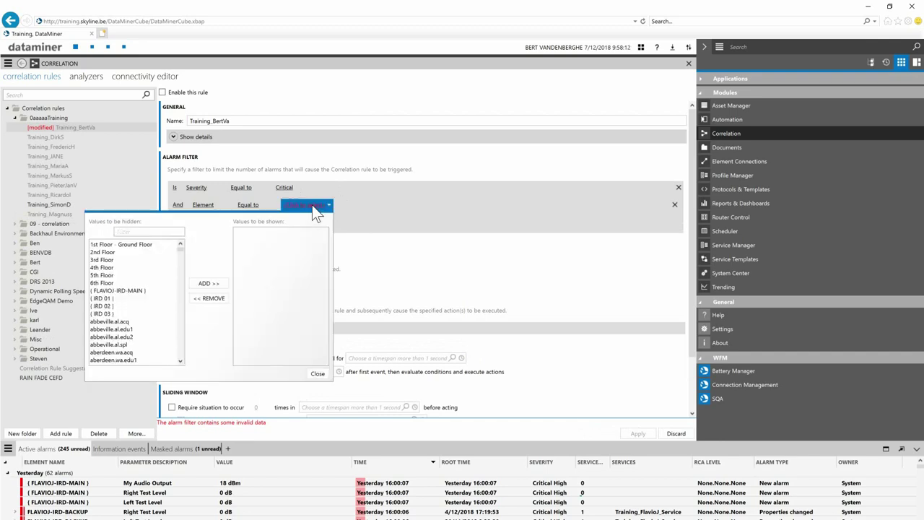
pyautogui.write('bert')
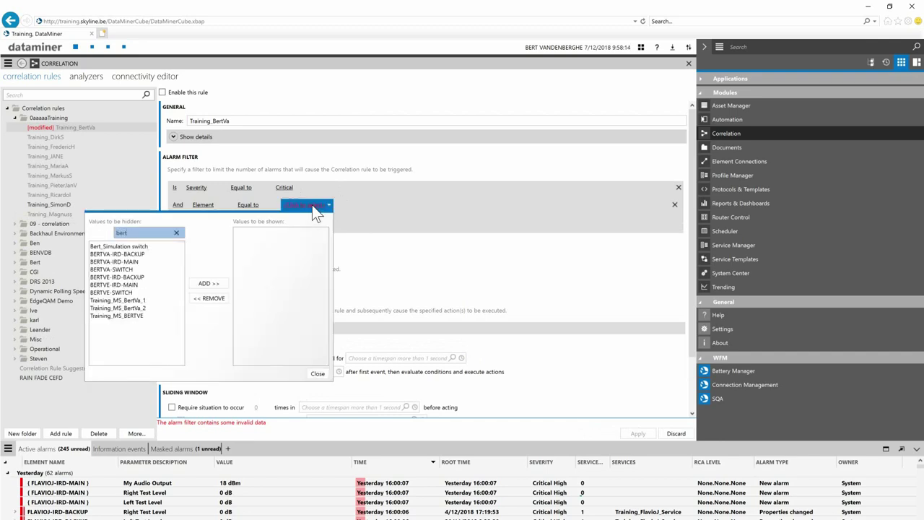
pyautogui.click(130, 260)
pyautogui.doubleClick(130, 261)
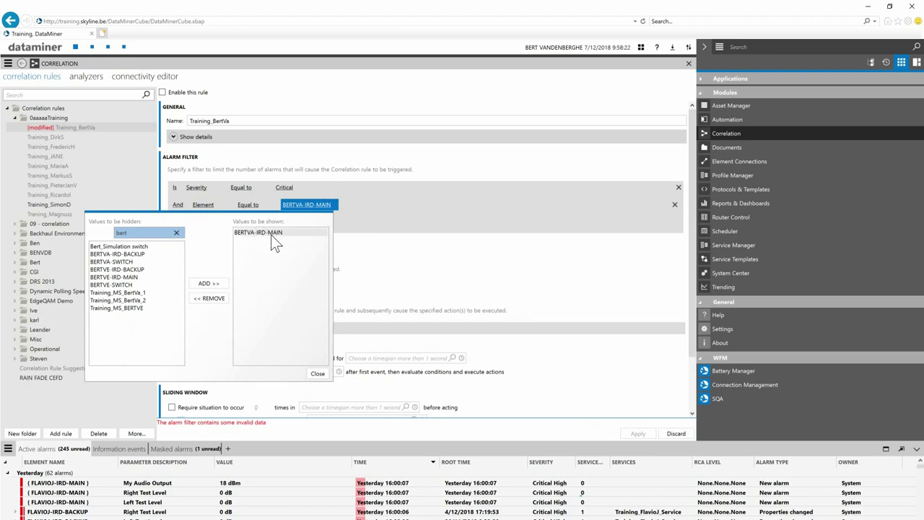
pyautogui.click(317, 373)
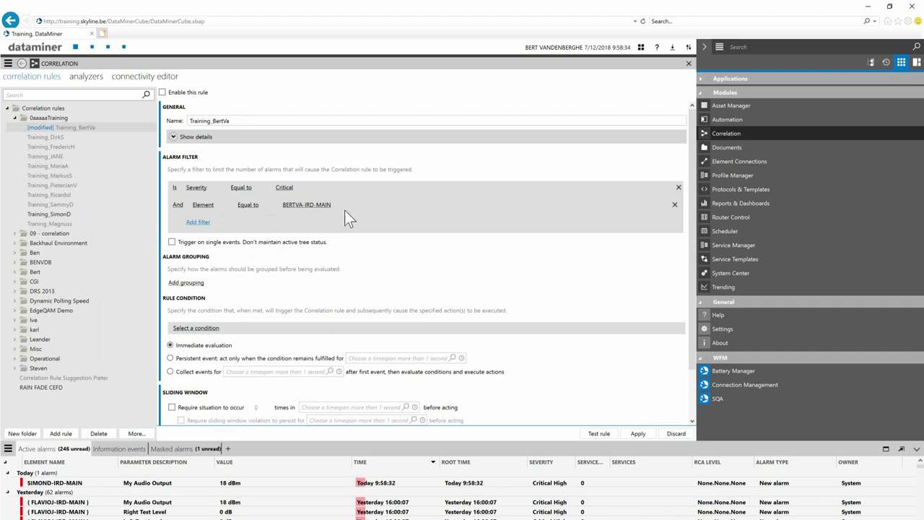
# Add a third alarm filter condition on Parameter description (by protocol), using protocol Philips DVS3810/Production:1.1.2.7
pyautogui.click(200, 222)
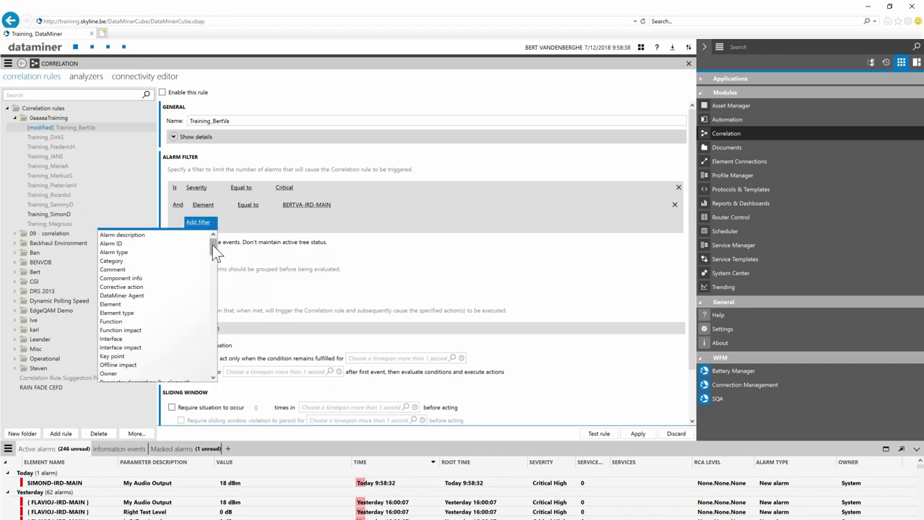
pyautogui.moveTo(213, 245); pyautogui.dragTo(217, 265)
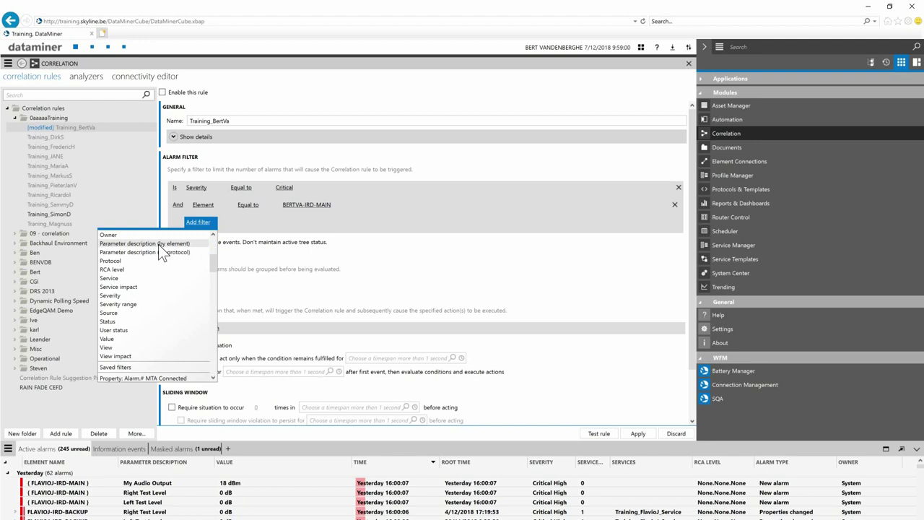
pyautogui.click(159, 254)
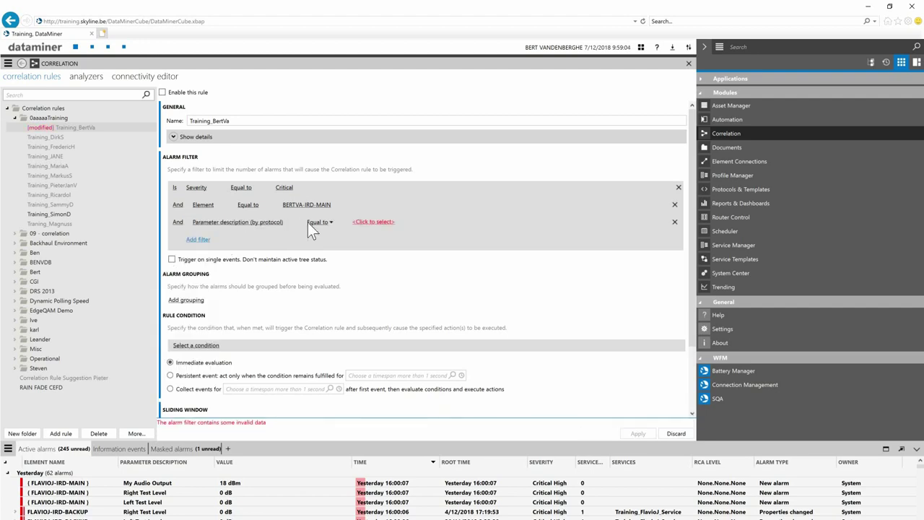
pyautogui.click(367, 222)
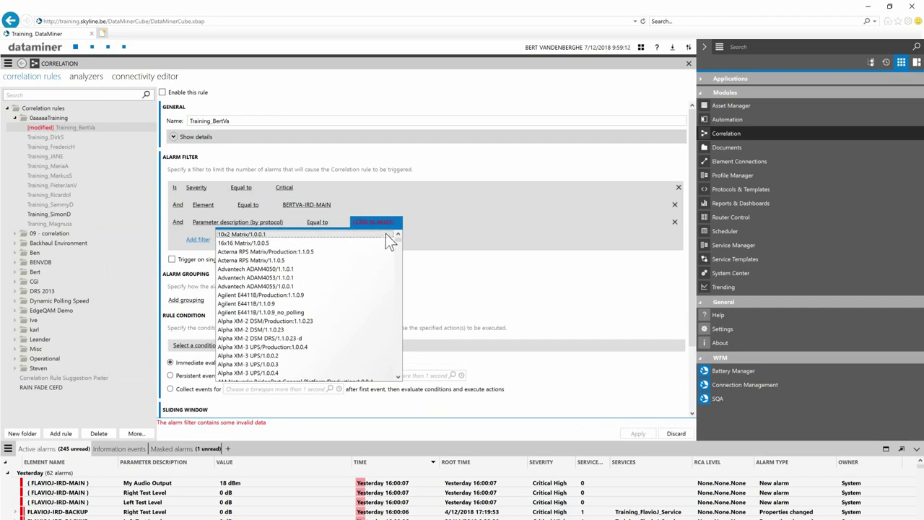
pyautogui.scroll(-10, 393, 236)
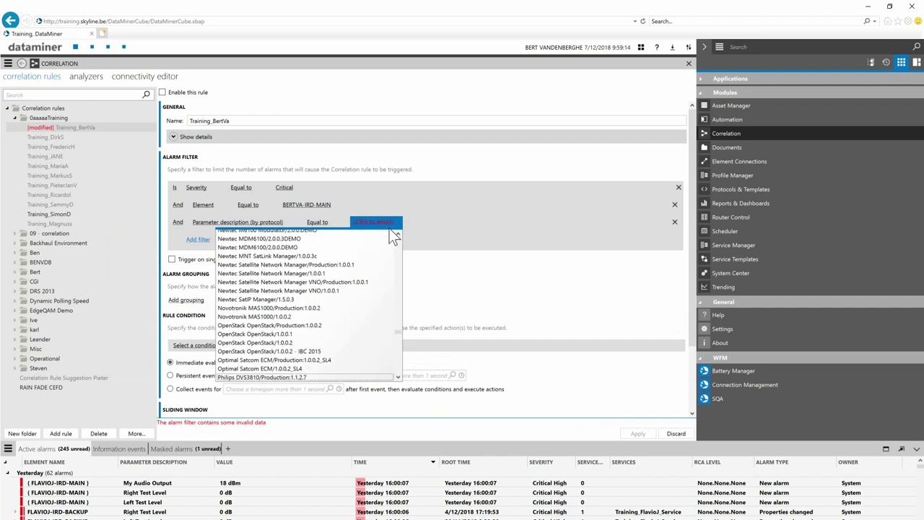
pyautogui.scroll(-1, 281, 377)
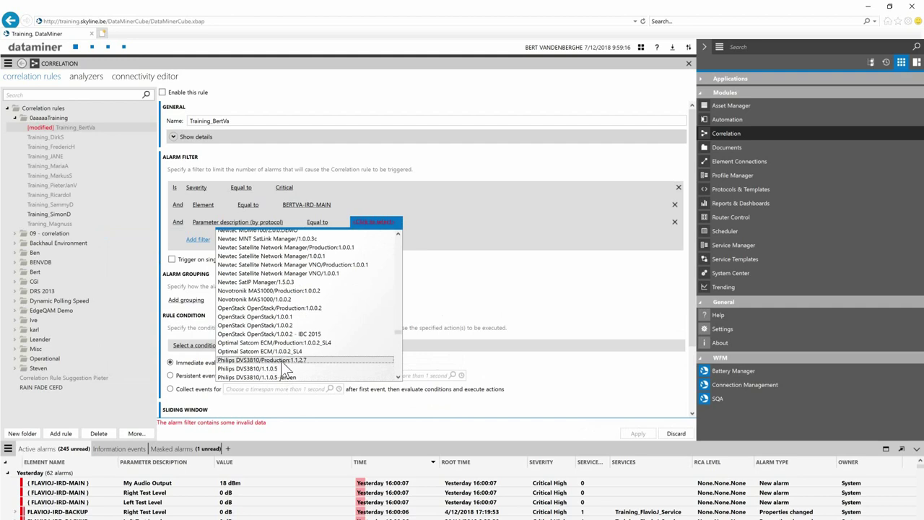
pyautogui.click(228, 361)
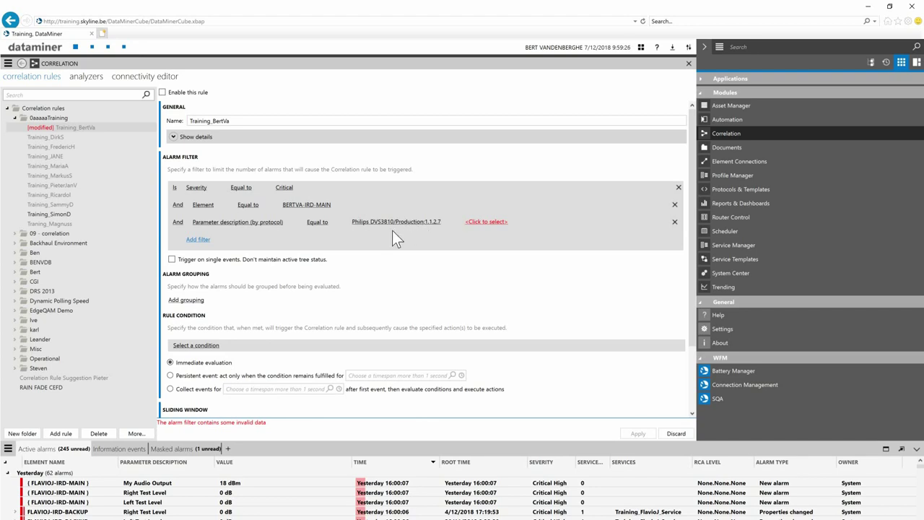
# Add My Audio Output as the parameter to match in the protocol-based filter condition
pyautogui.click(484, 222)
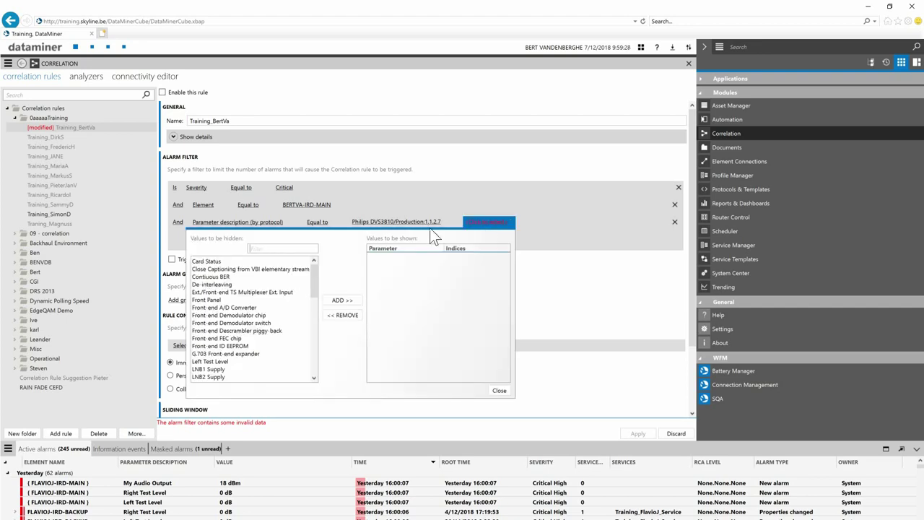
pyautogui.moveTo(314, 270); pyautogui.dragTo(318, 303)
pyautogui.click(238, 269)
pyautogui.click(339, 302)
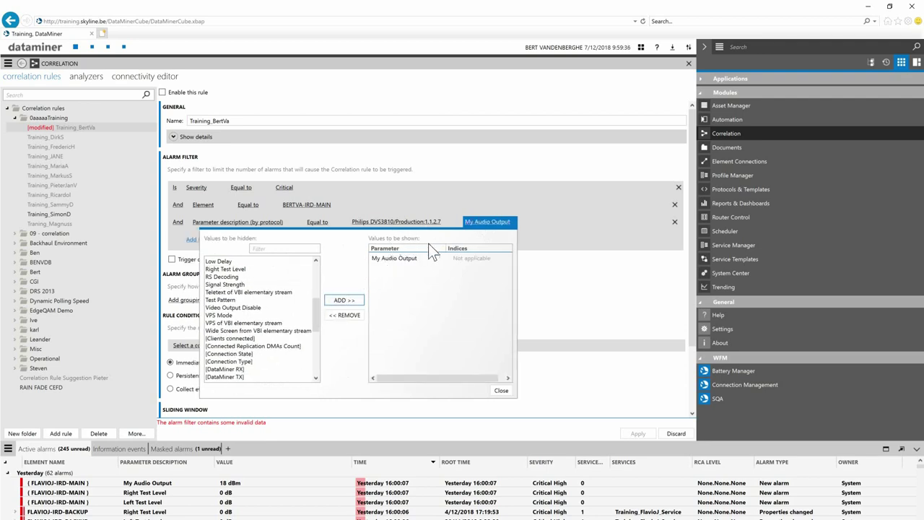
# Finish the protocol parameter selection and add a New alarm action to the rule
pyautogui.click(499, 391)
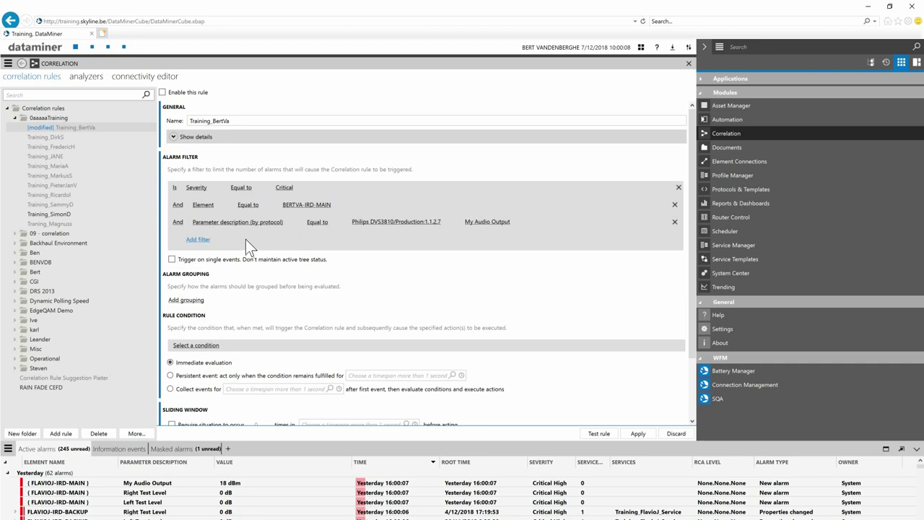
pyautogui.scroll(-2, 246, 238)
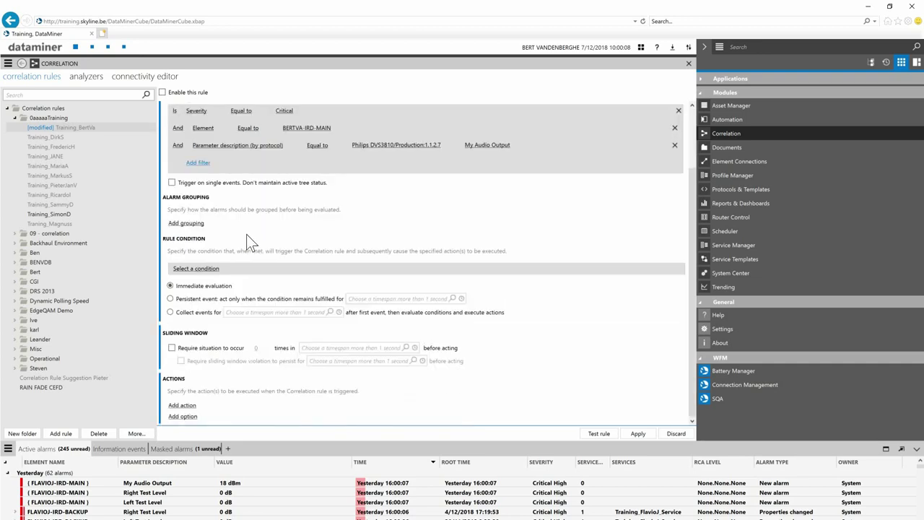
pyautogui.click(185, 408)
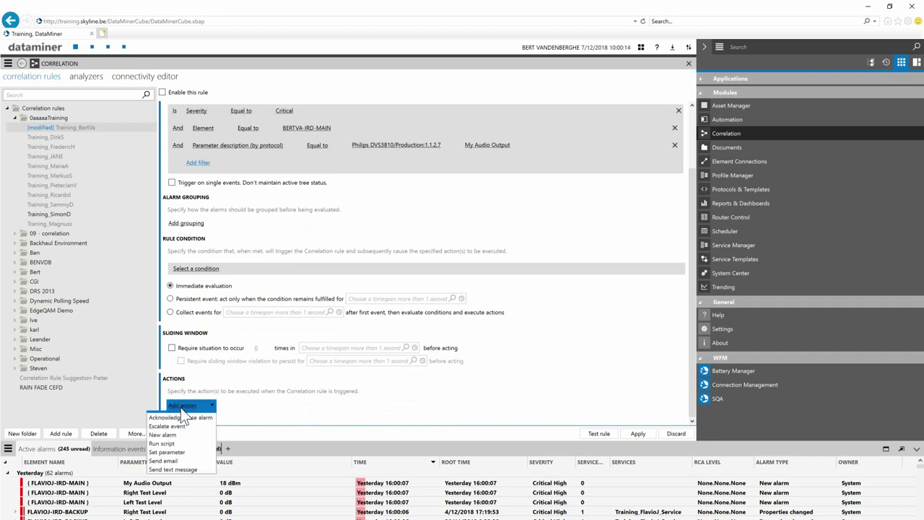
pyautogui.click(174, 433)
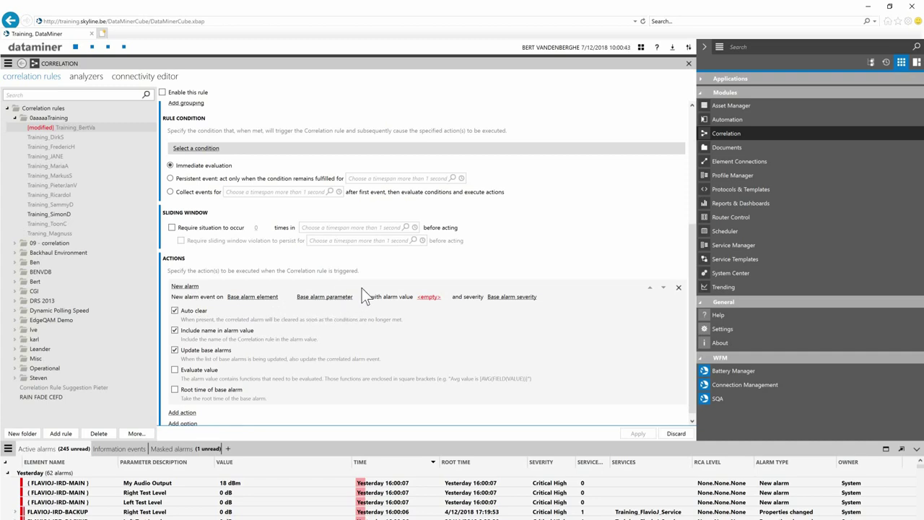
# Set the New alarm action's alarm value to "Trying to fix the problem..." and its severity to Warning
pyautogui.click(428, 297)
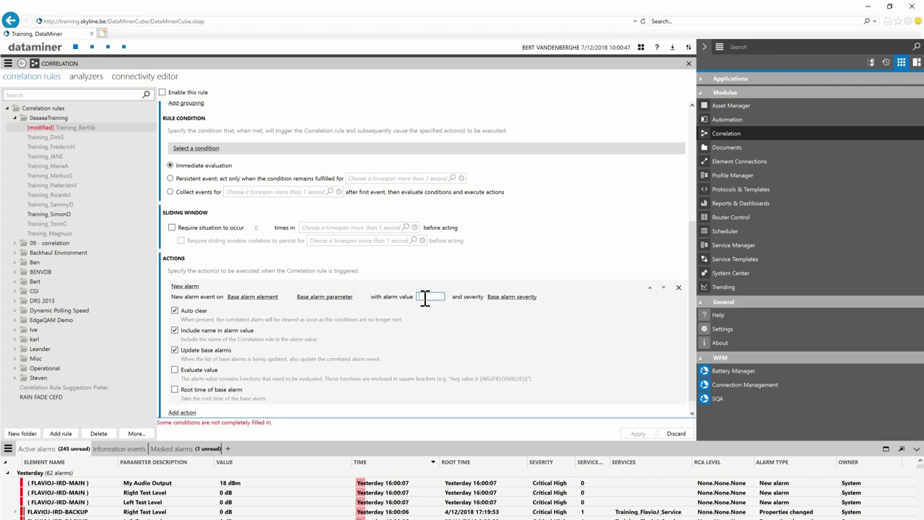
pyautogui.write('Trying to f')
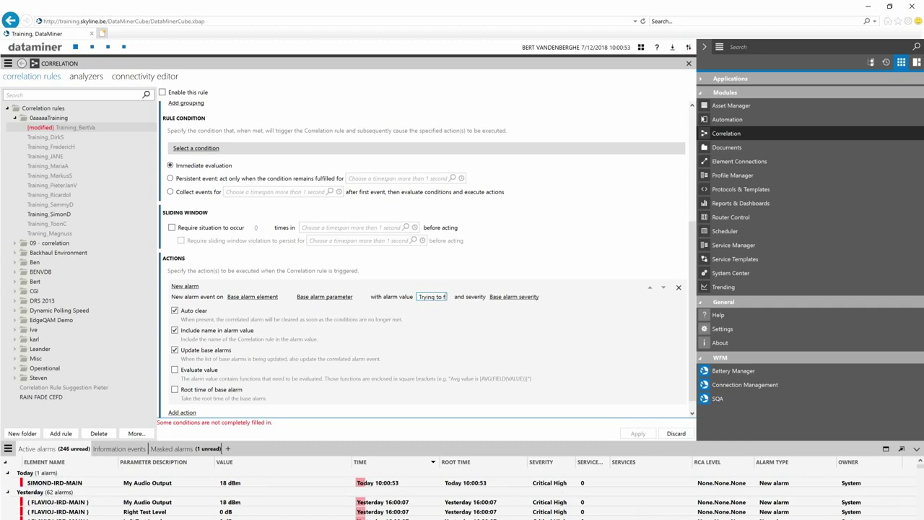
pyautogui.write('ix the problem')
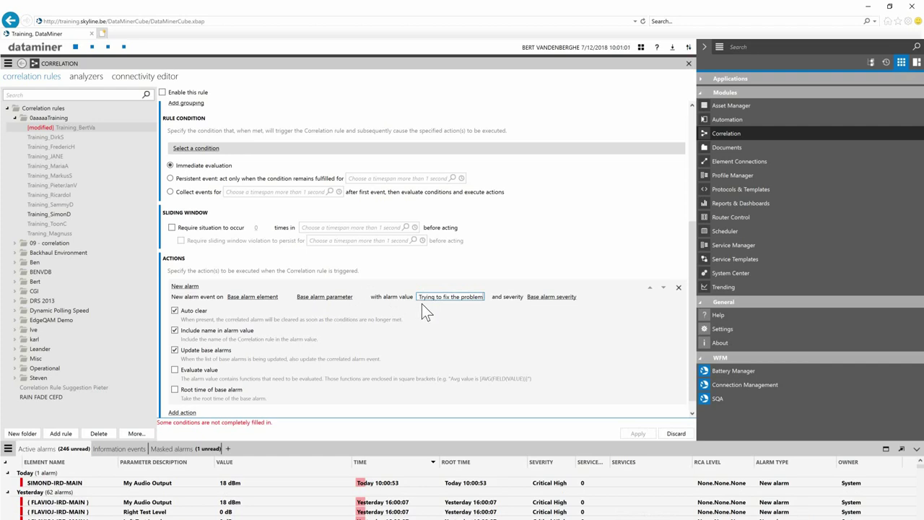
pyautogui.write('...')
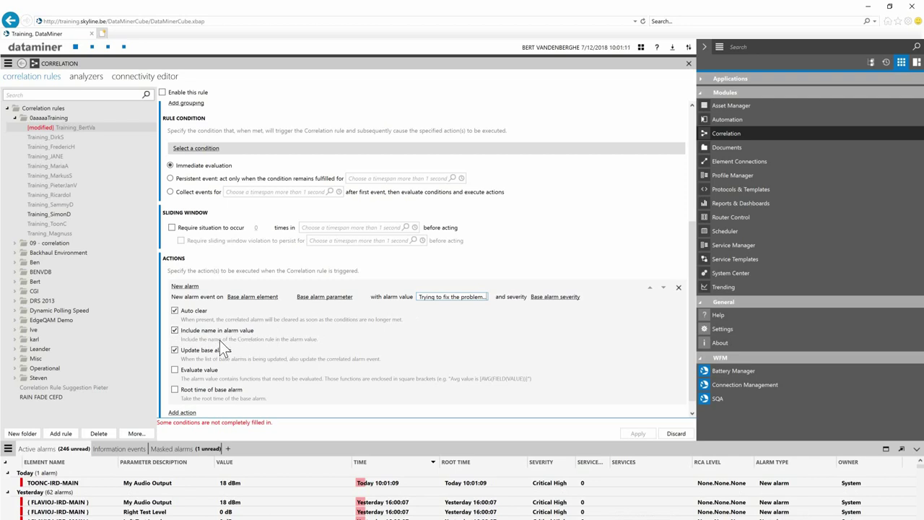
pyautogui.scroll(3, 223, 144)
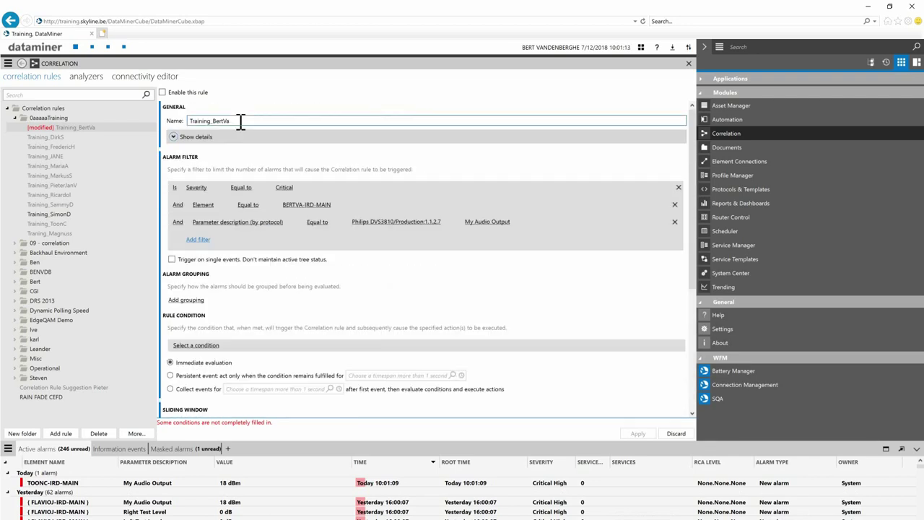
pyautogui.moveTo(239, 120); pyautogui.dragTo(173, 122)
pyautogui.scroll(-3, 344, 219)
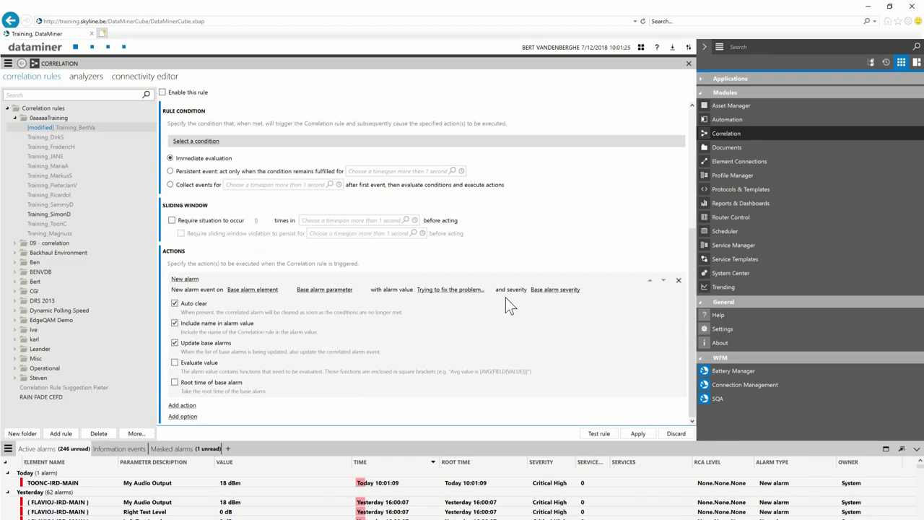
pyautogui.click(557, 289)
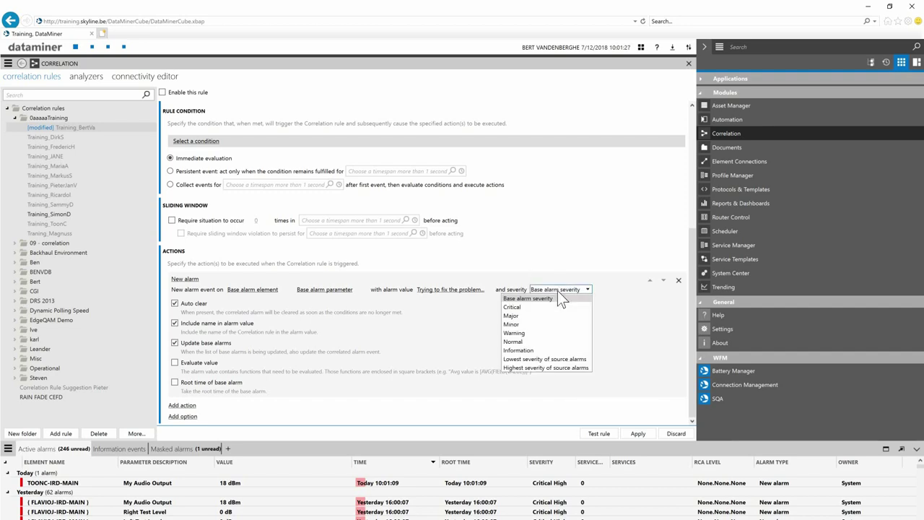
pyautogui.click(532, 331)
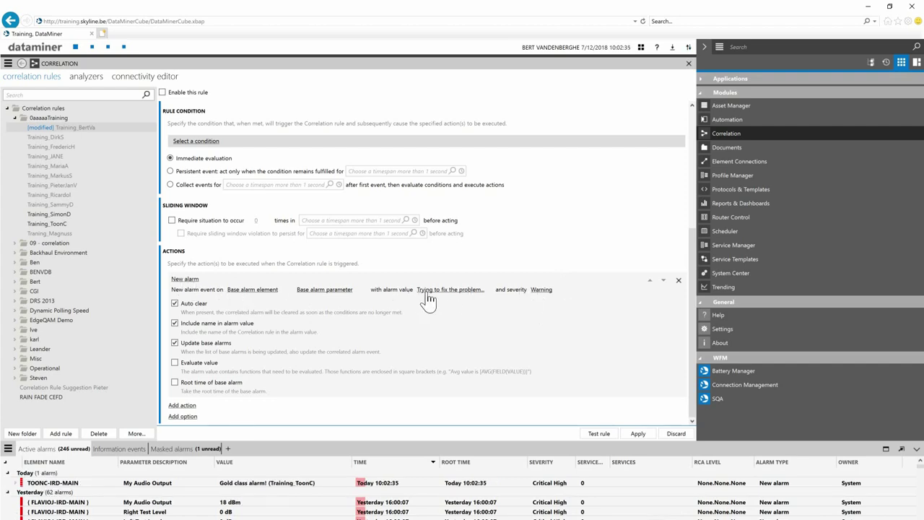
# Add a Set parameter action to the rule and target the element BERTVA-IRD-MAIN
pyautogui.click(184, 406)
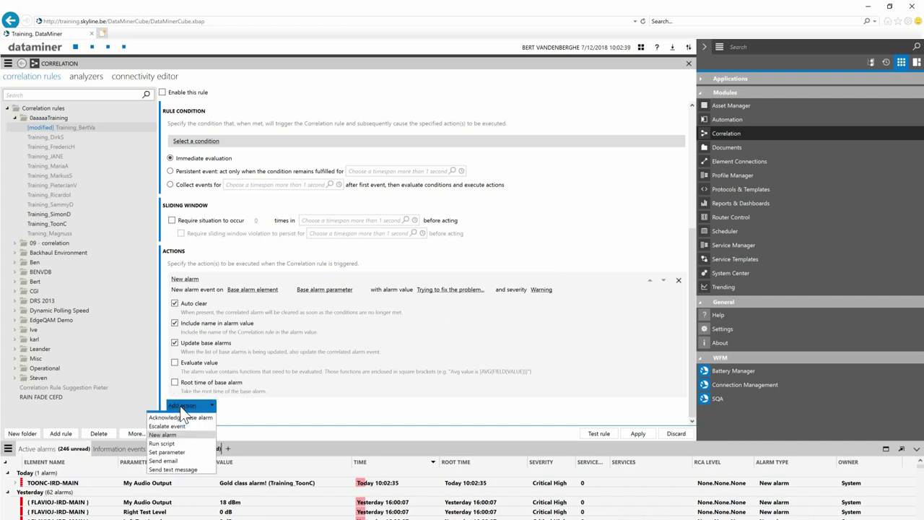
pyautogui.click(184, 450)
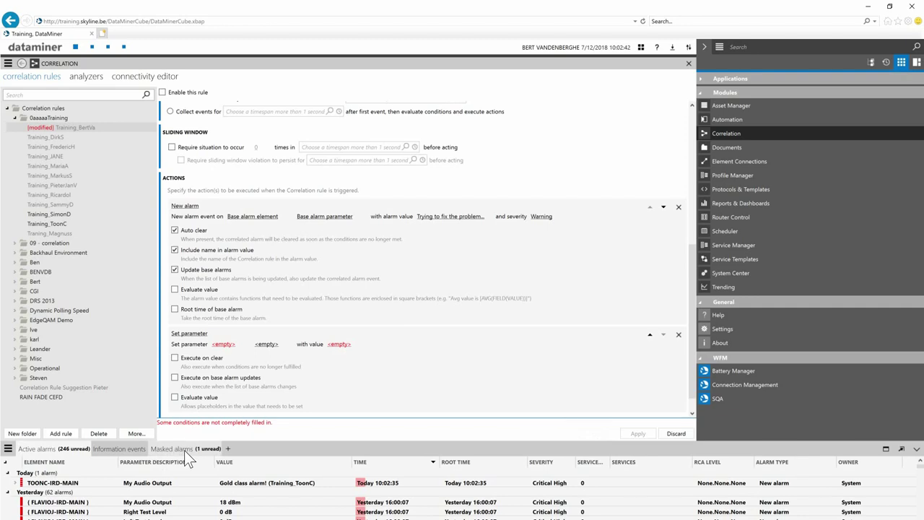
pyautogui.click(224, 346)
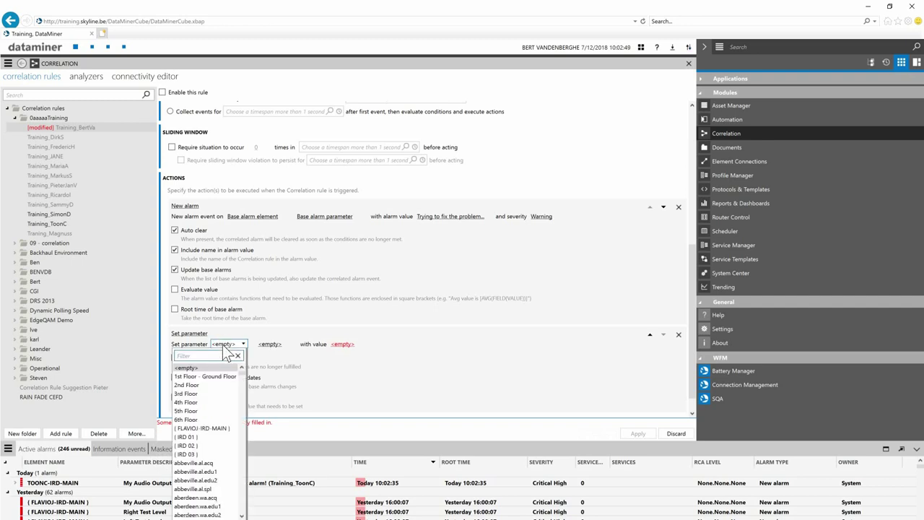
pyautogui.write('bert')
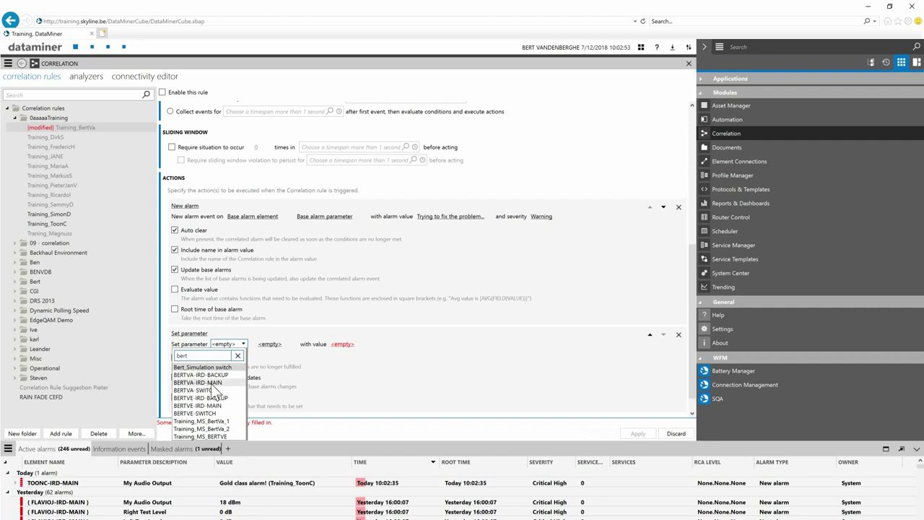
pyautogui.click(211, 382)
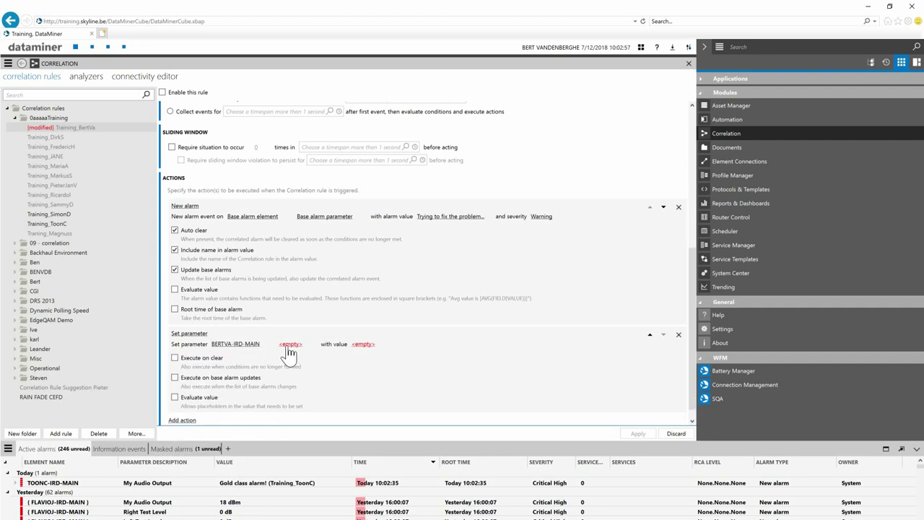
# Make the Set parameter action set My Audio Output to 6 dBm
pyautogui.click(289, 345)
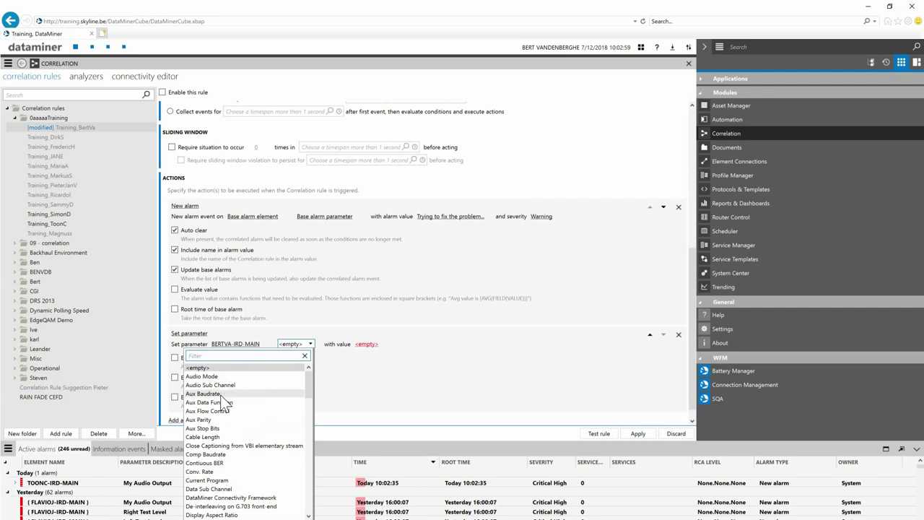
pyautogui.scroll(-8, 233, 408)
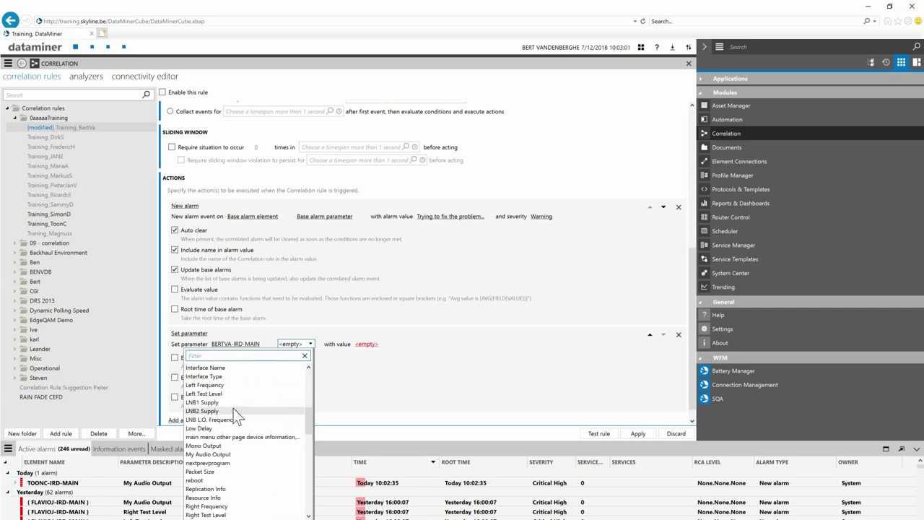
pyautogui.scroll(3, 225, 397)
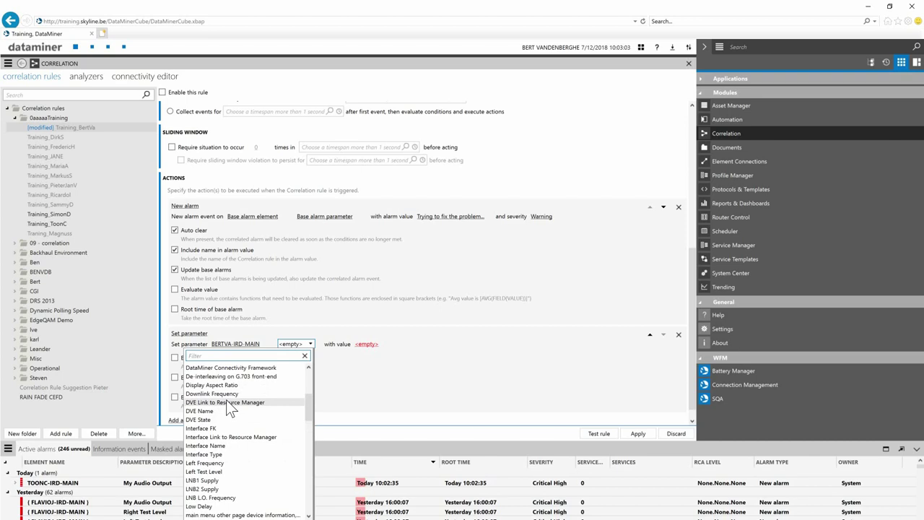
pyautogui.scroll(-4, 232, 436)
pyautogui.click(219, 428)
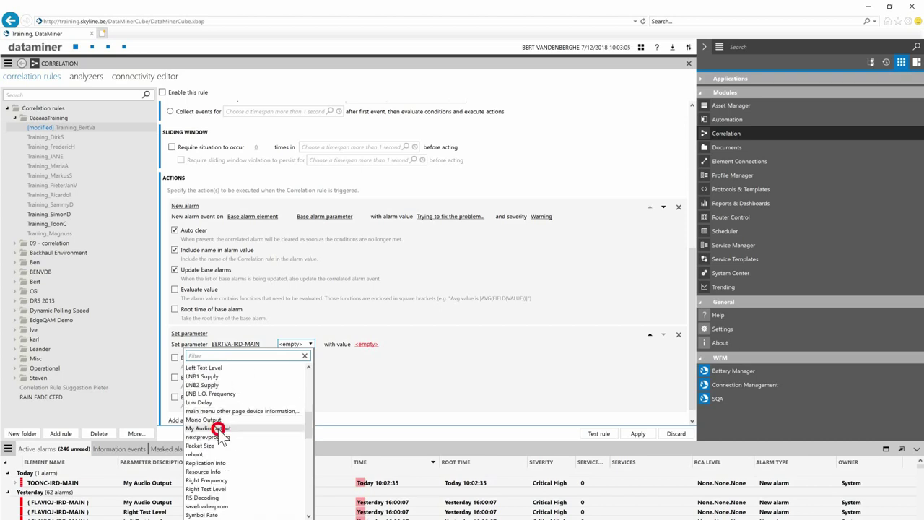
pyautogui.click(377, 345)
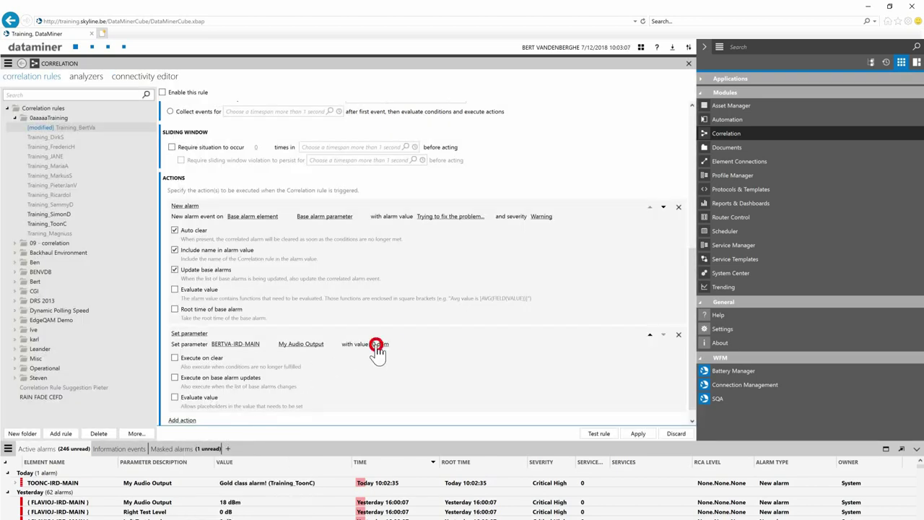
pyautogui.moveTo(429, 351); pyautogui.dragTo(433, 353)
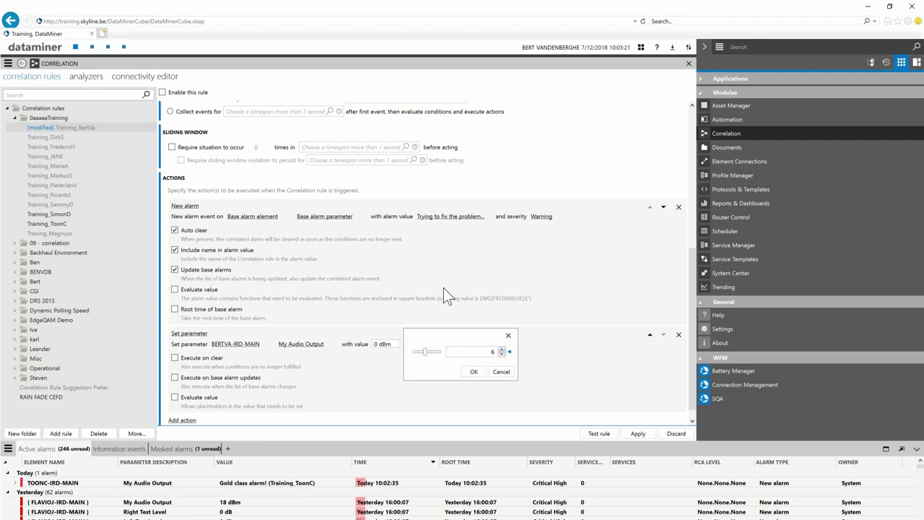
pyautogui.click(474, 371)
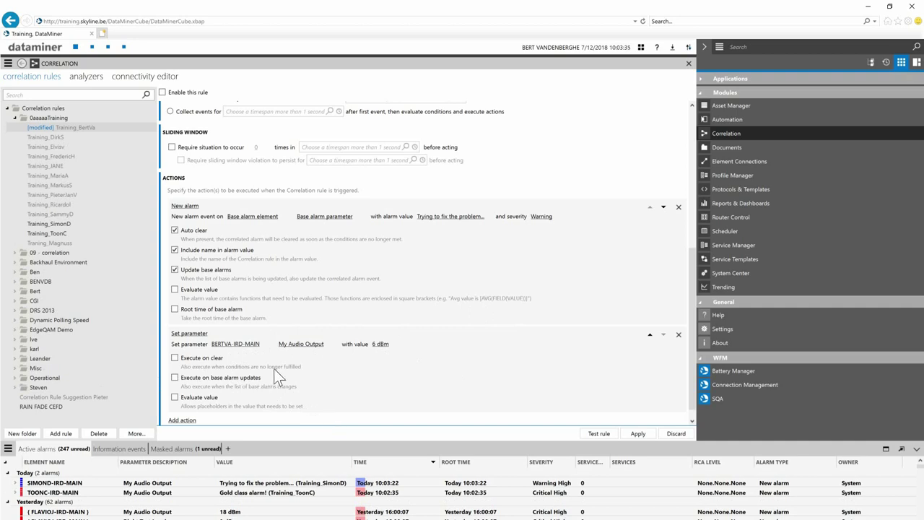
# Review the rule's filters and actions, then enable the Training_BertVa rule and apply the changes
pyautogui.scroll(10, 327, 314)
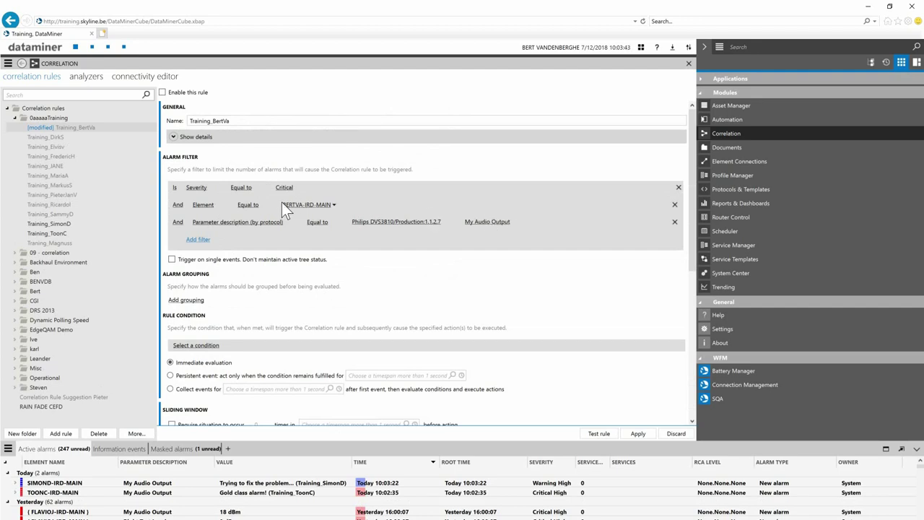
pyautogui.scroll(-8, 314, 209)
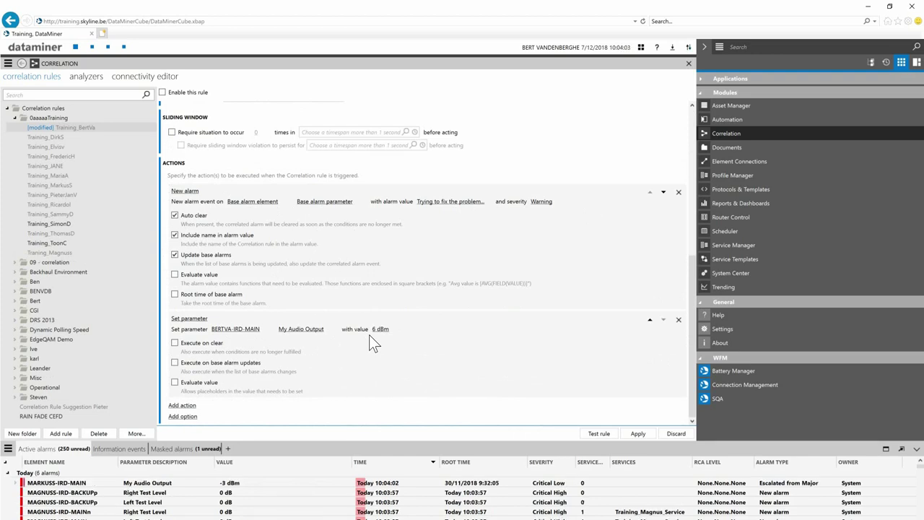
pyautogui.scroll(5, 371, 342)
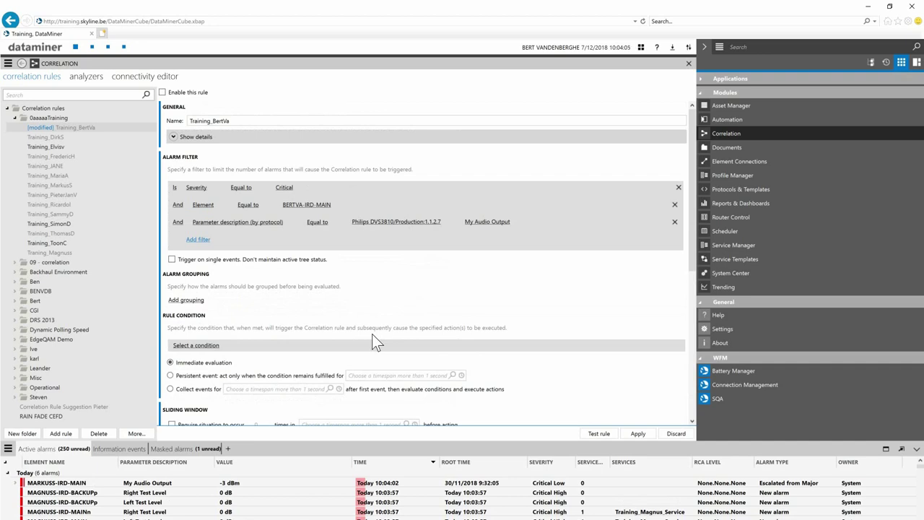
pyautogui.click(641, 435)
pyautogui.click(163, 94)
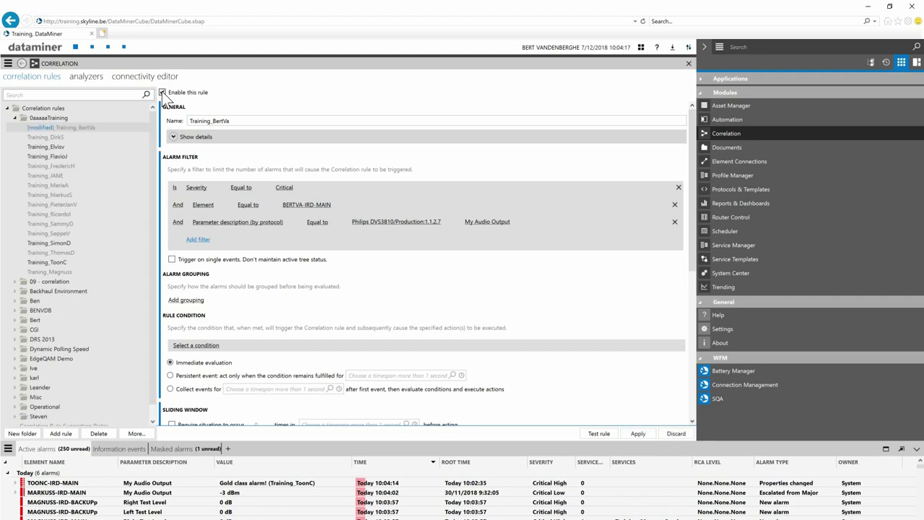
pyautogui.click(643, 435)
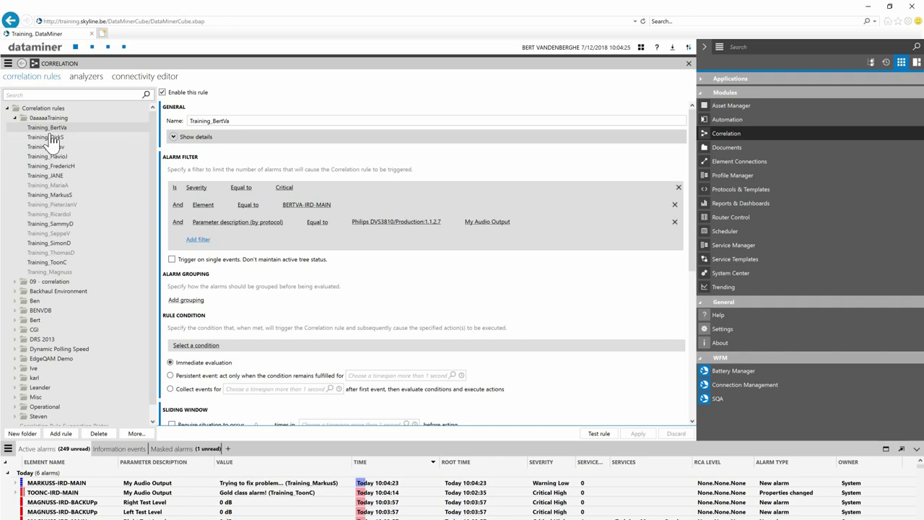
pyautogui.click(226, 123)
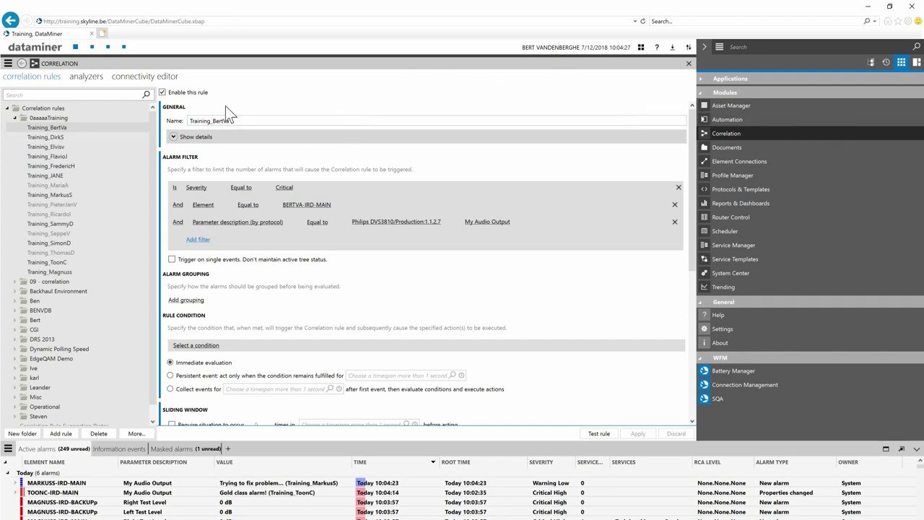
# Switch to the second workspace and open the pinned BERTVA-IRD-MAIN element card
pyautogui.click(91, 48)
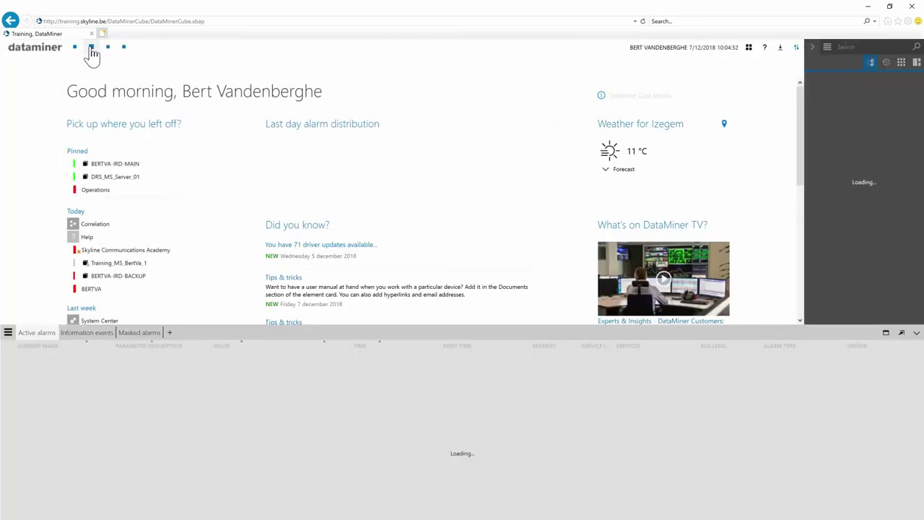
pyautogui.click(131, 163)
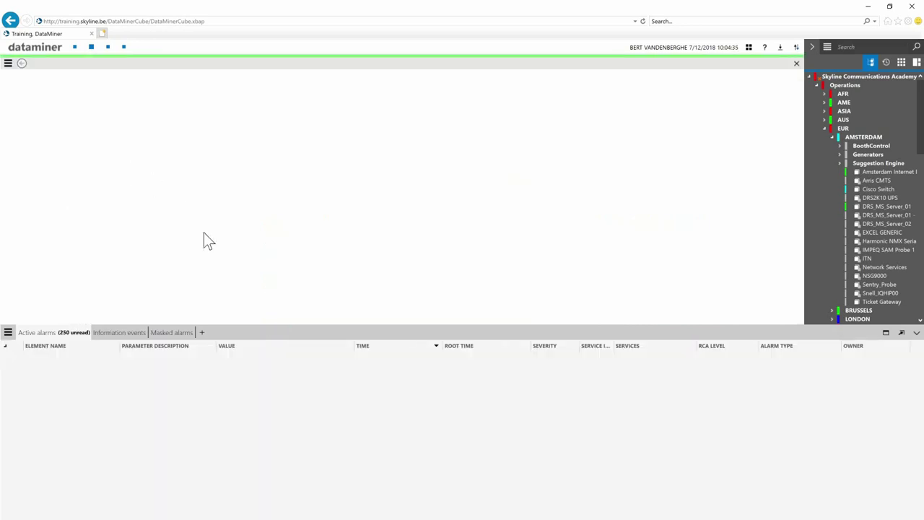
# Add an alarm tab showing the active alarms linked to the open card, and enlarge the alarm console
pyautogui.click(201, 332)
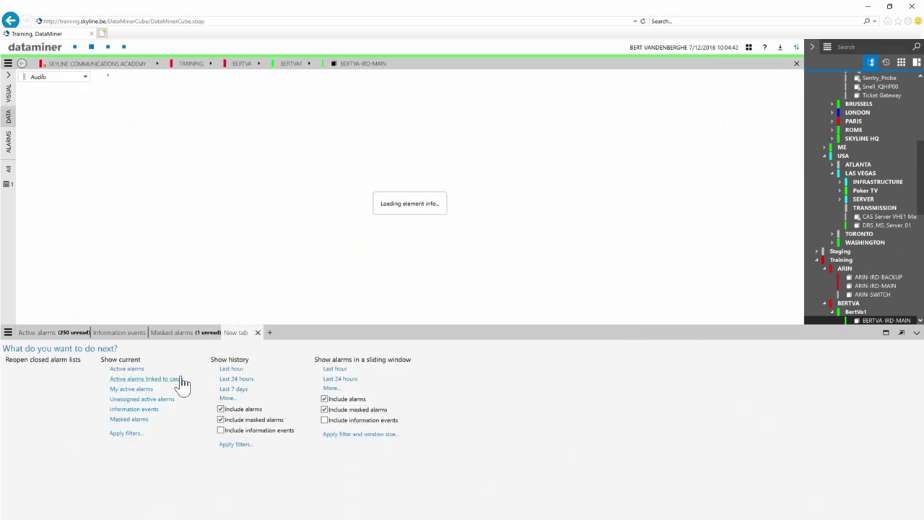
pyautogui.click(158, 378)
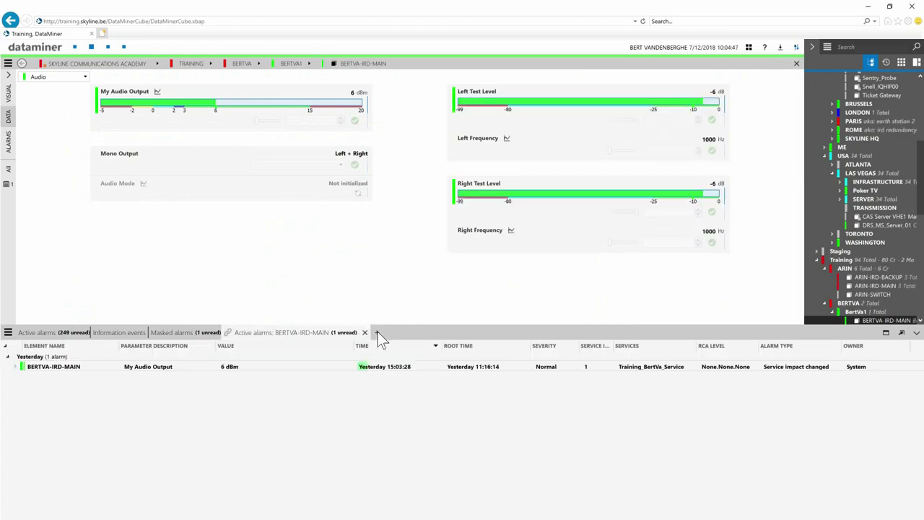
pyautogui.moveTo(421, 326); pyautogui.dragTo(421, 273)
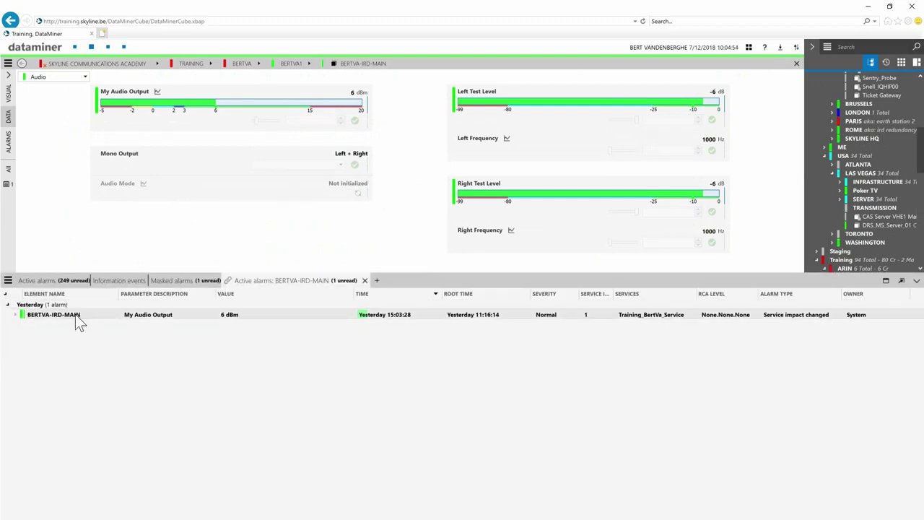
# Review the history of the My Audio Output alarm on BERTVA-IRD-MAIN, then clear that alarm
pyautogui.click(16, 317)
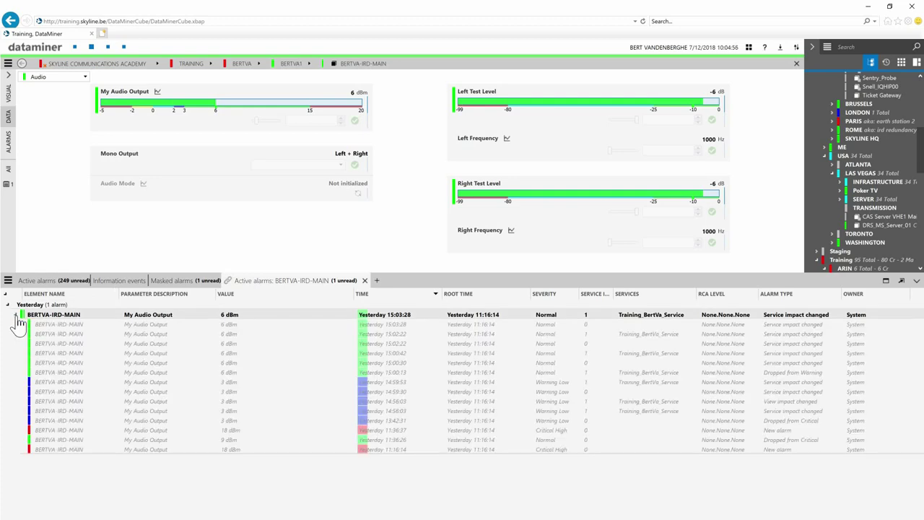
pyautogui.click(16, 316)
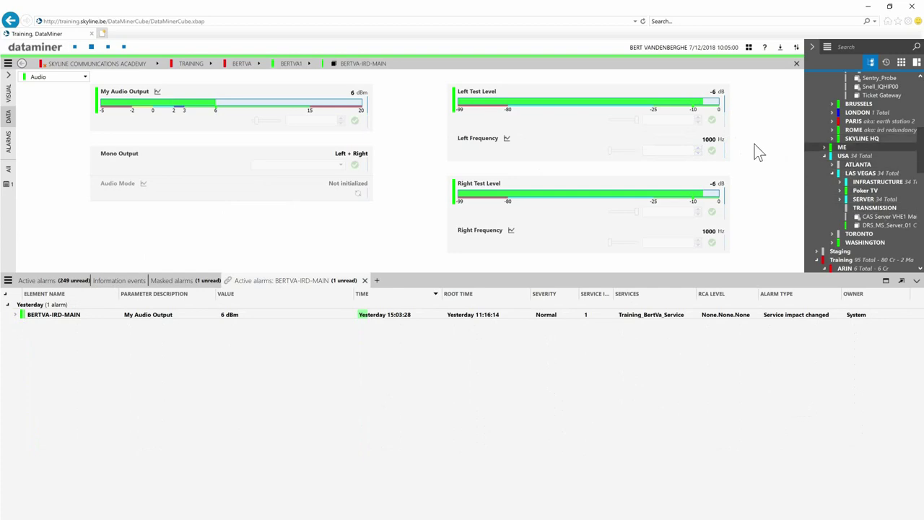
pyautogui.scroll(1, 808, 156)
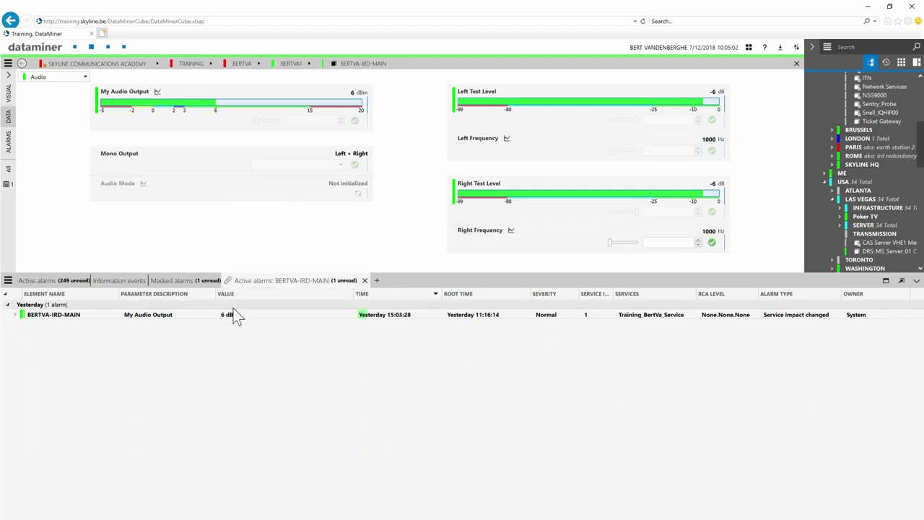
pyautogui.rightClick(200, 315)
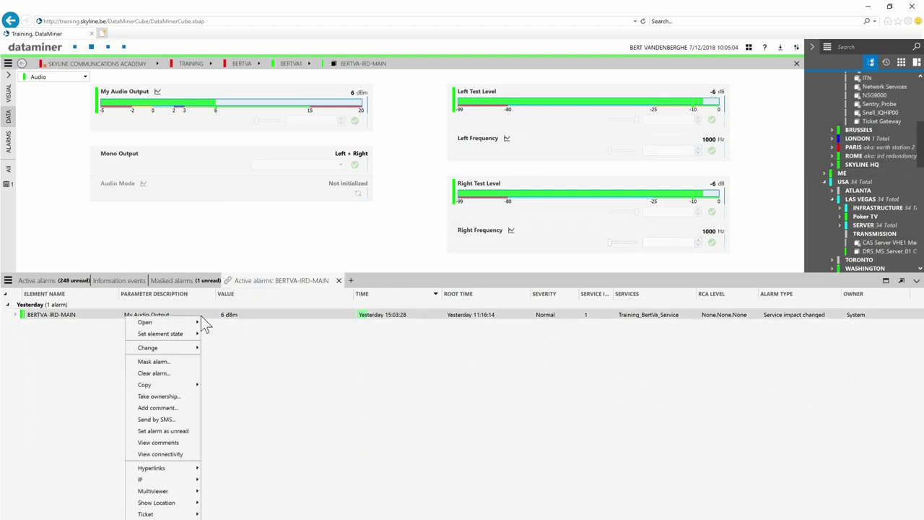
pyautogui.click(182, 372)
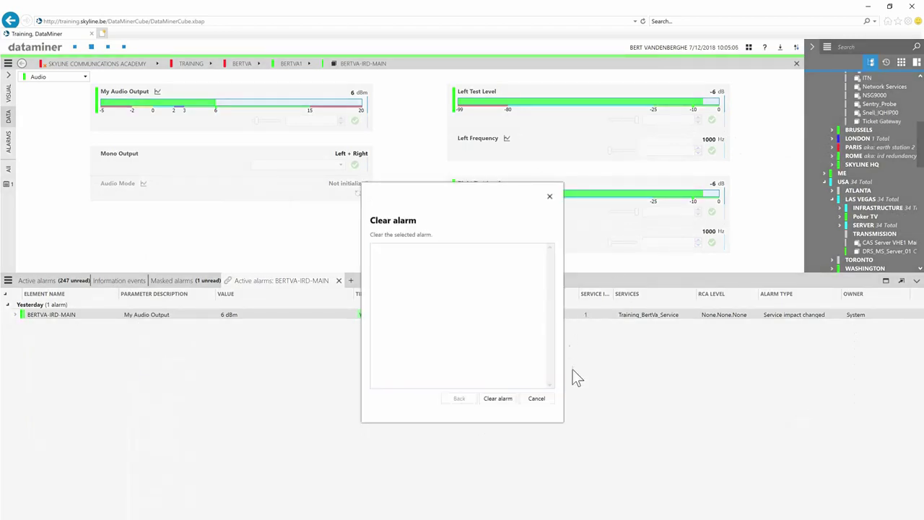
pyautogui.click(499, 399)
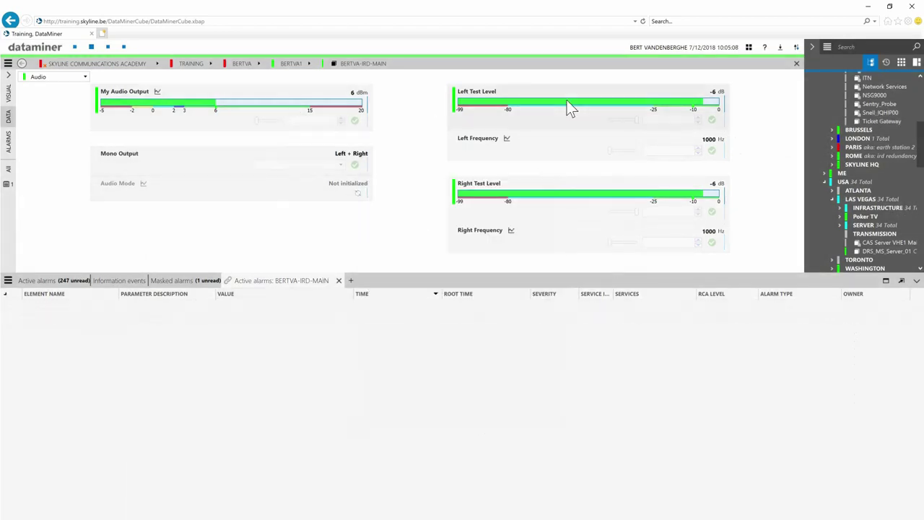
# Locate BERTVA-IRD-MAIN in the element tree and check which alarm template is assigned to it
pyautogui.scroll(-5, 828, 192)
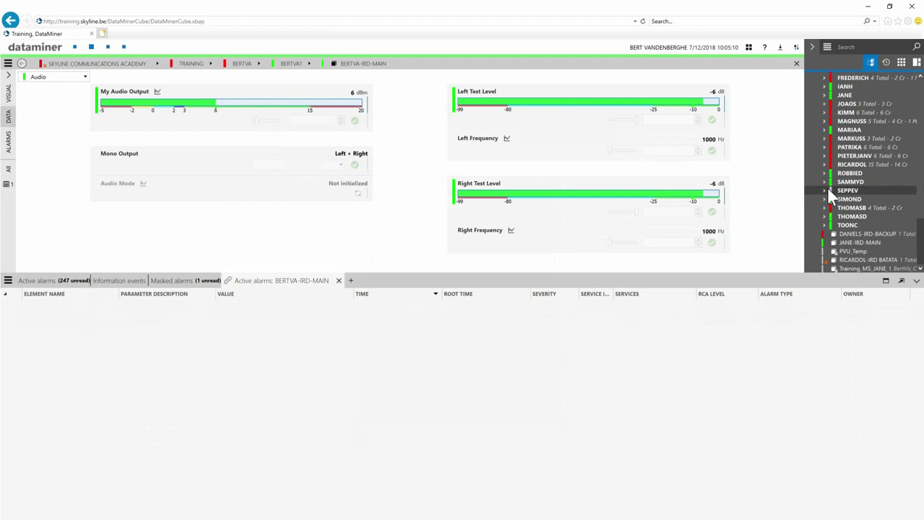
pyautogui.moveTo(866, 267); pyautogui.dragTo(868, 143)
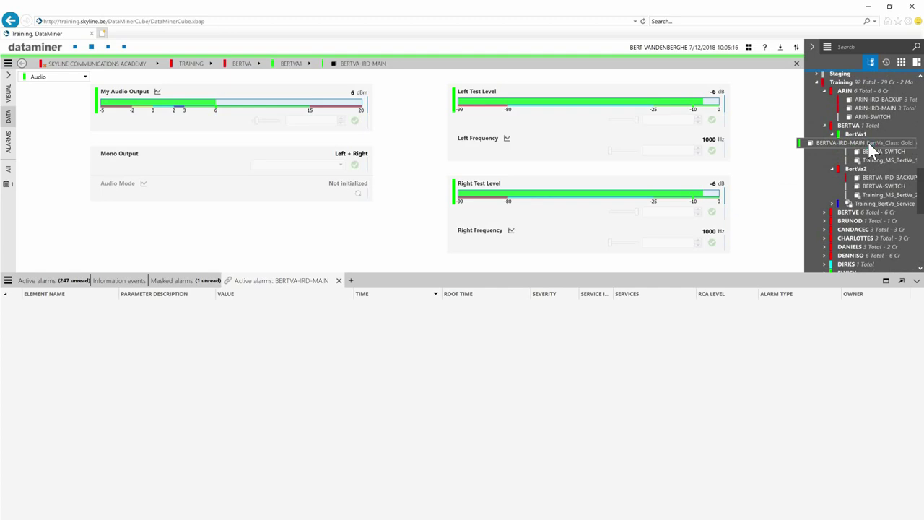
pyautogui.rightClick(868, 142)
pyautogui.moveTo(833, 232)
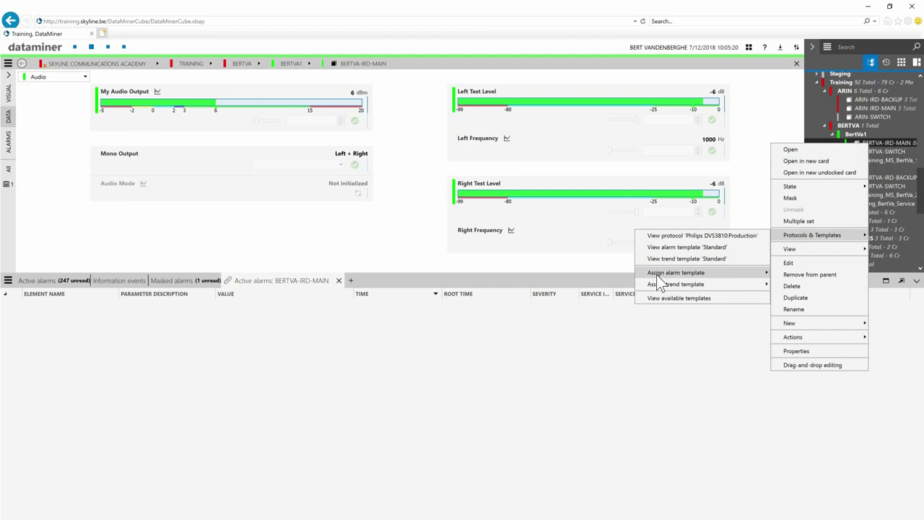
pyautogui.moveTo(656, 274)
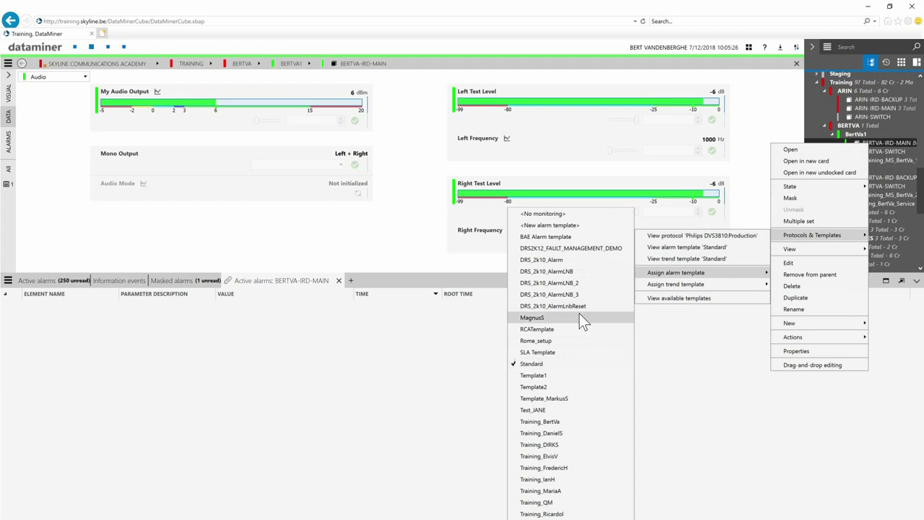
pyautogui.click(252, 370)
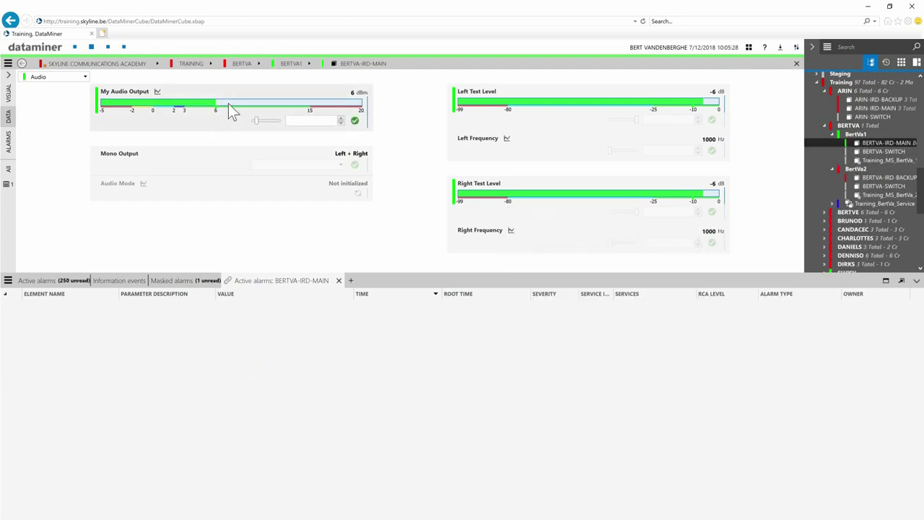
# View the element's Standard alarm template at full size, check its include/exclude and autoclear override options, and close it
pyautogui.rightClick(870, 147)
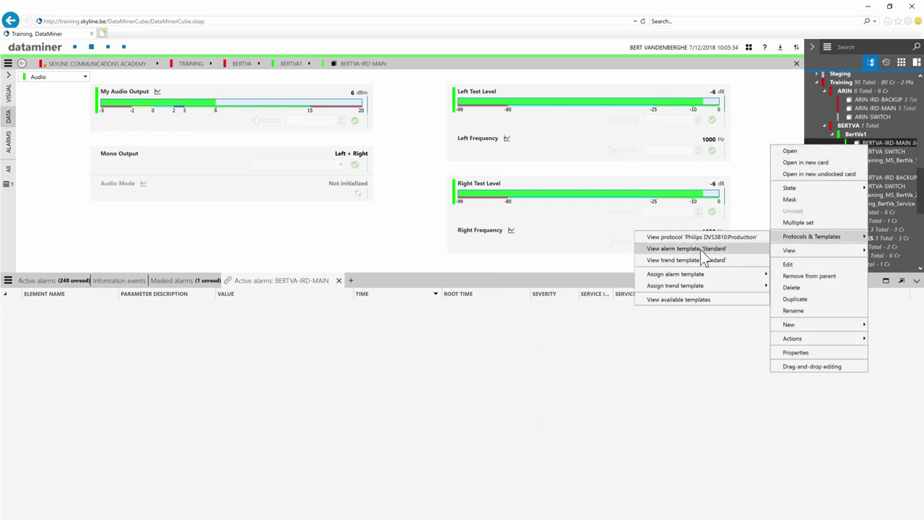
pyautogui.click(701, 249)
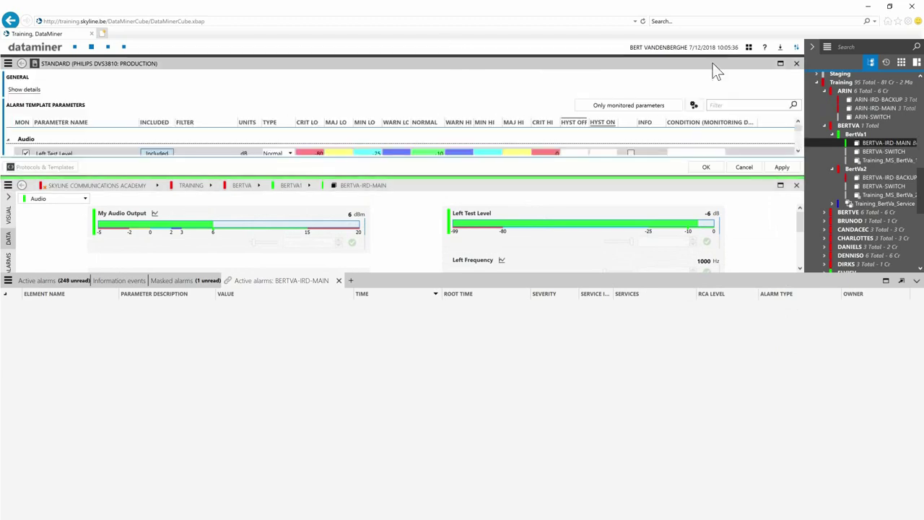
pyautogui.click(780, 64)
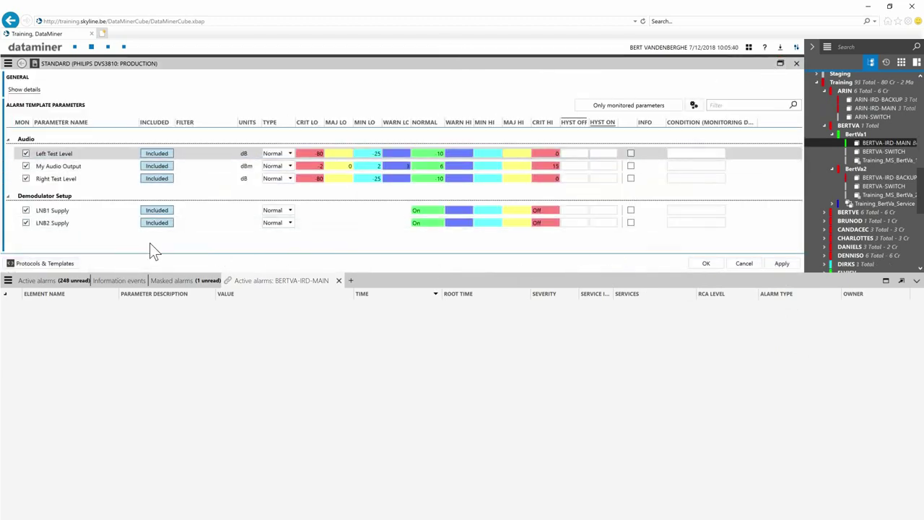
pyautogui.click(693, 106)
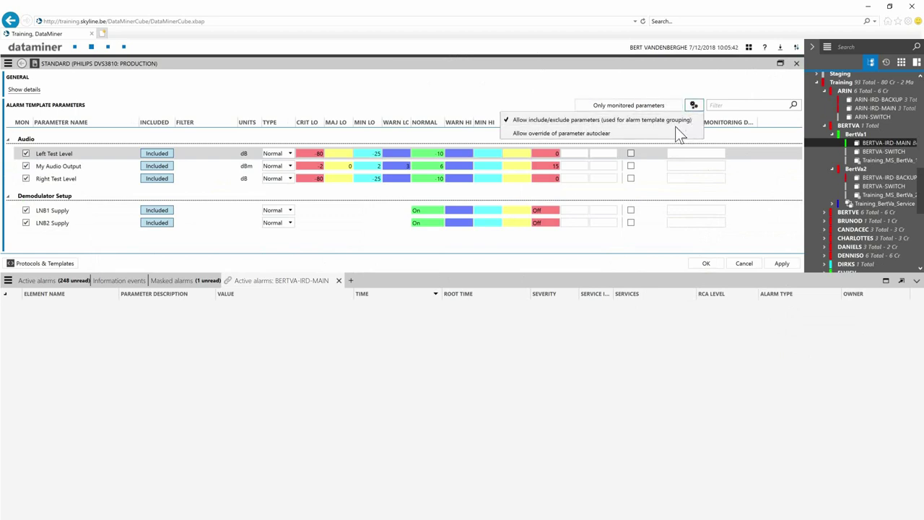
pyautogui.click(626, 133)
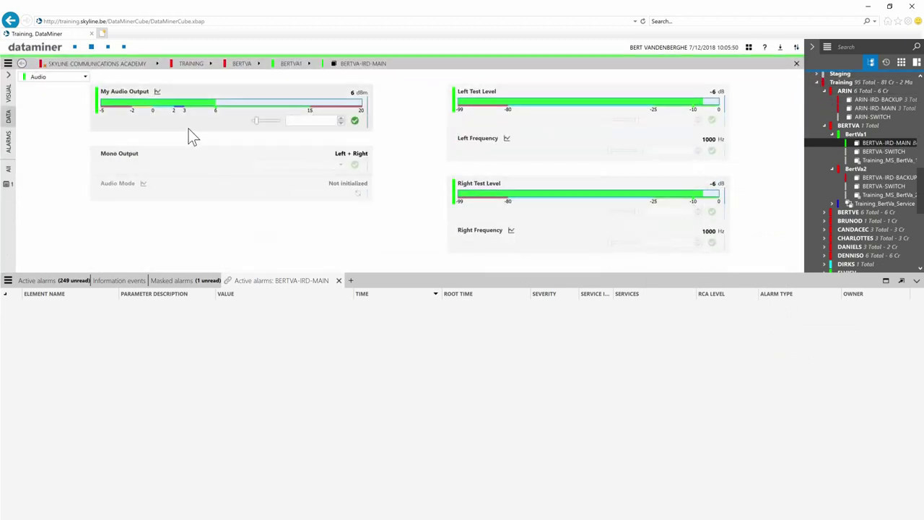
# Set My Audio Output on BERTVA-IRD-MAIN to 18 dBm and confirm the parameter set
pyautogui.moveTo(255, 121); pyautogui.dragTo(342, 134)
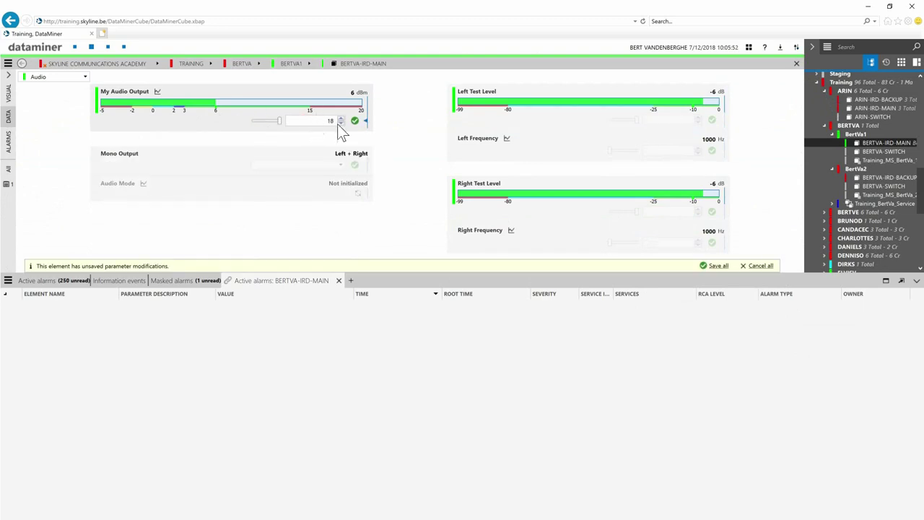
pyautogui.click(355, 121)
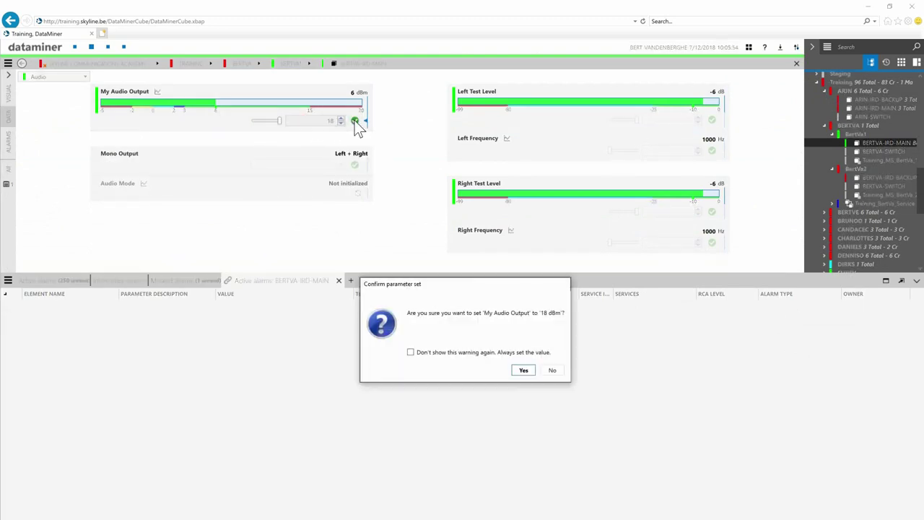
pyautogui.click(529, 372)
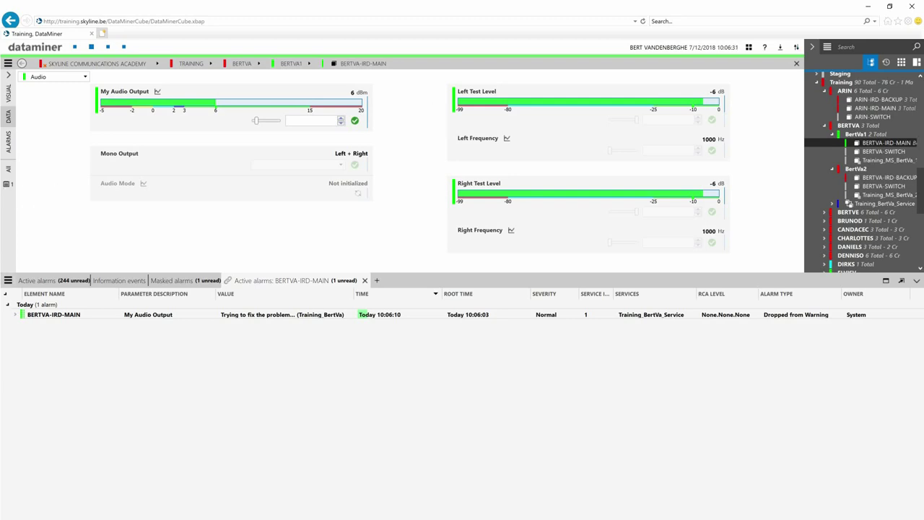
# Clear the "Trying to fix the problem..." alarm linked to BERTVA-IRD-MAIN
pyautogui.click(8, 280)
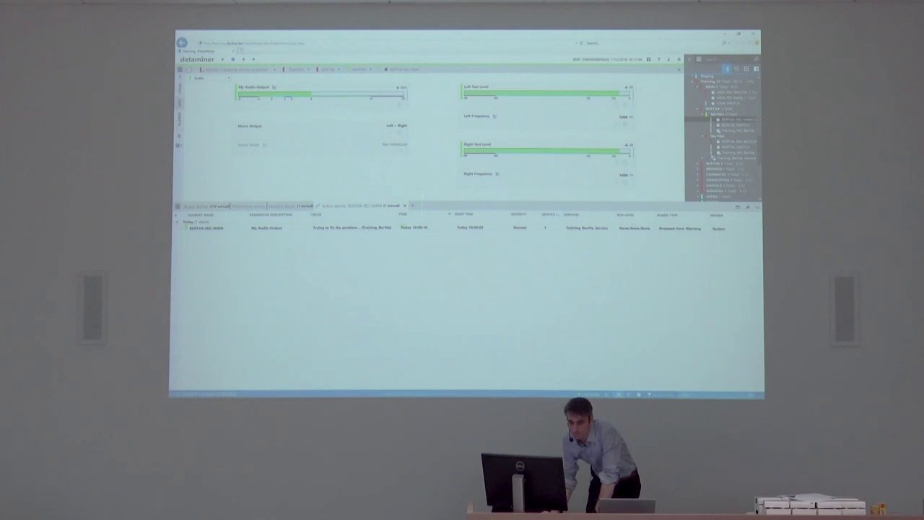
pyautogui.rightClick(222, 228)
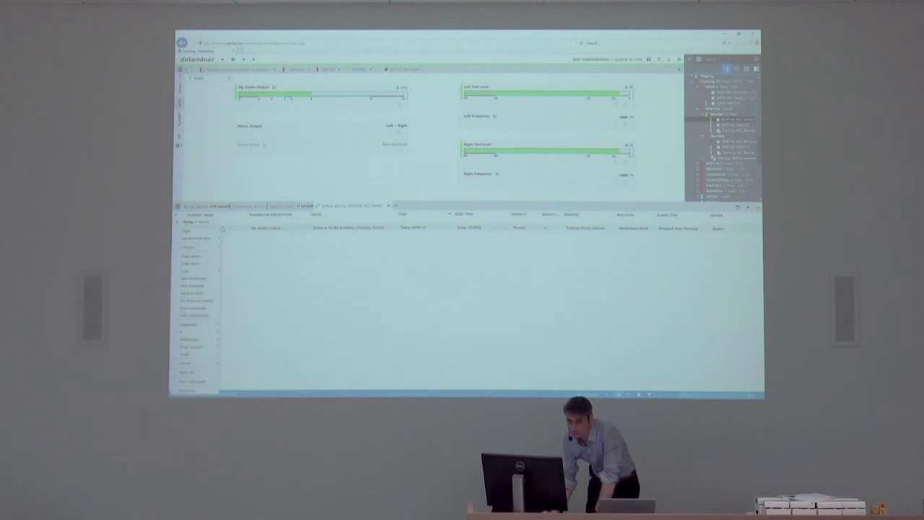
pyautogui.click(190, 263)
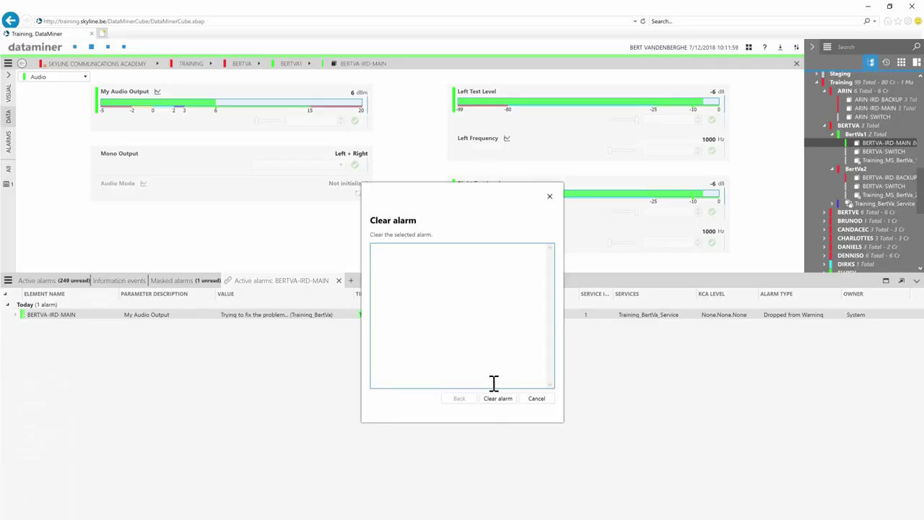
pyautogui.click(495, 398)
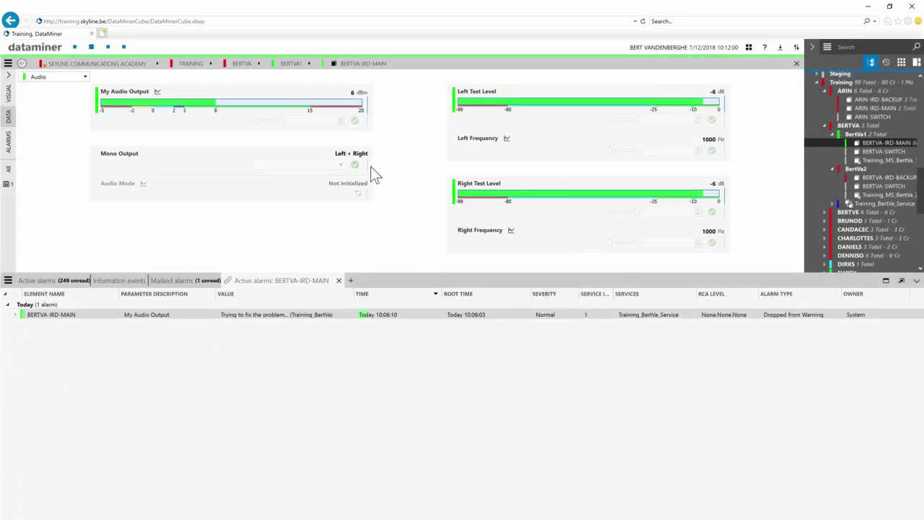
# Set My Audio Output to 18 dBm again, turning off the confirmation warning for parameter sets
pyautogui.click(341, 120)
pyautogui.click(341, 119)
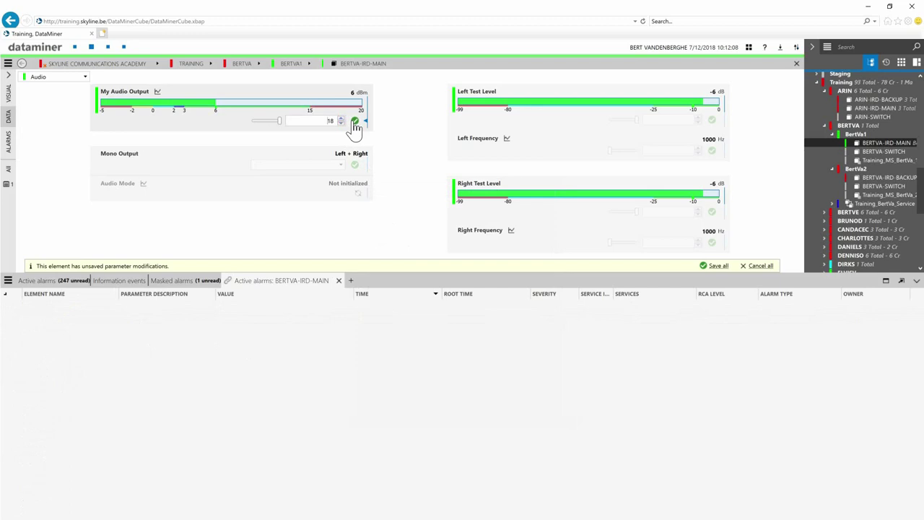
pyautogui.click(355, 122)
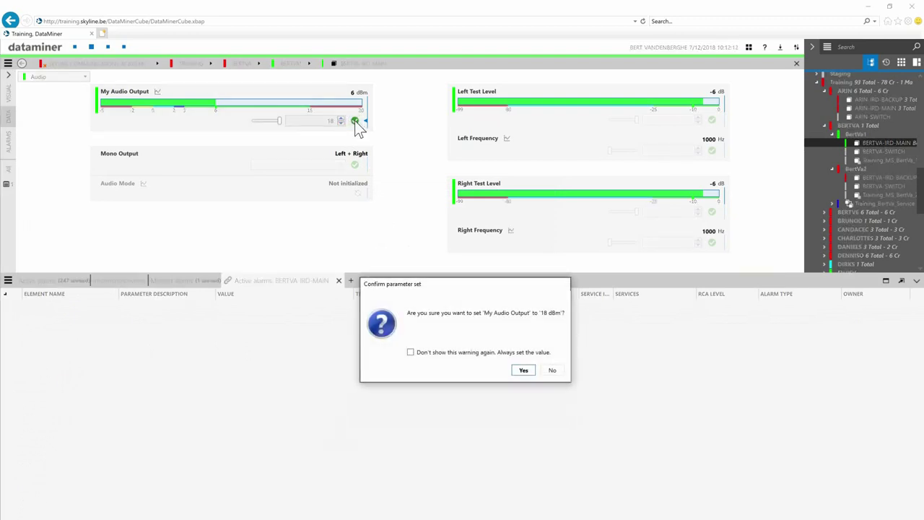
pyautogui.click(426, 352)
pyautogui.click(524, 371)
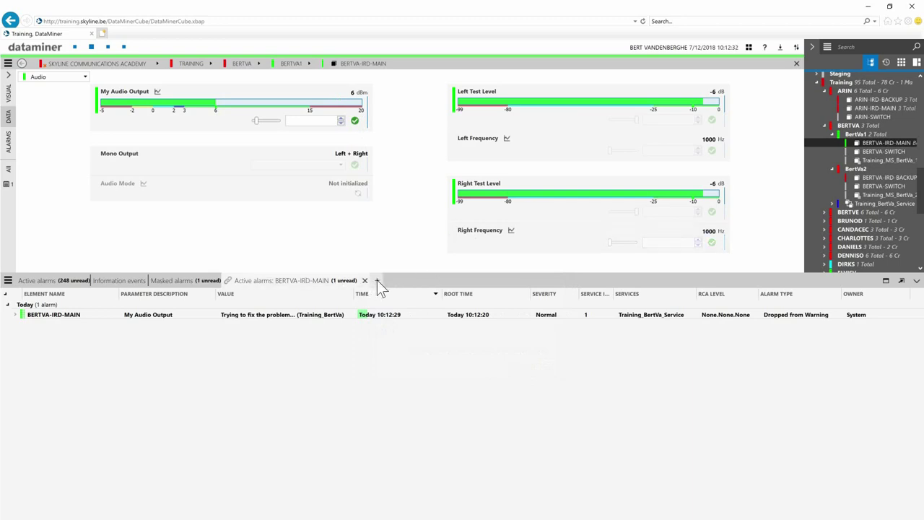
# Display the information events, apply 18 dBm to My Audio Output once more, and select the newest event for the element
pyautogui.click(128, 282)
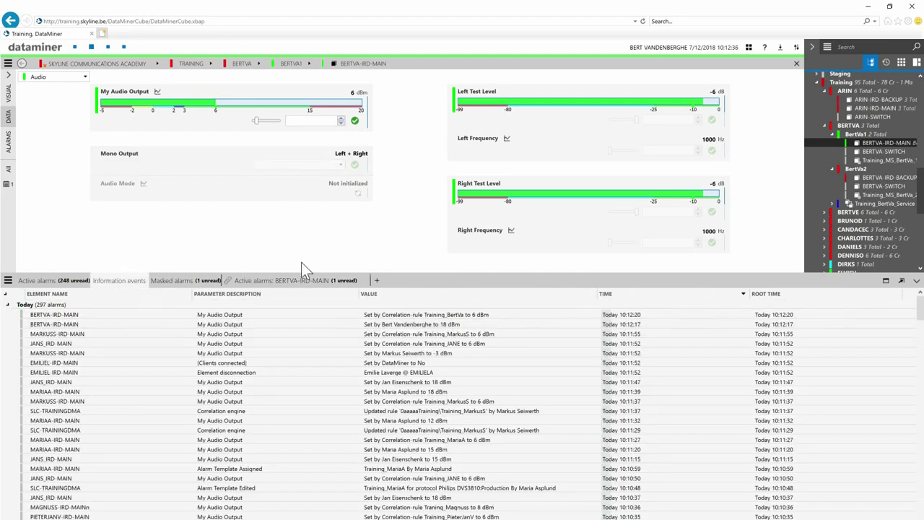
pyautogui.moveTo(256, 120); pyautogui.dragTo(281, 121)
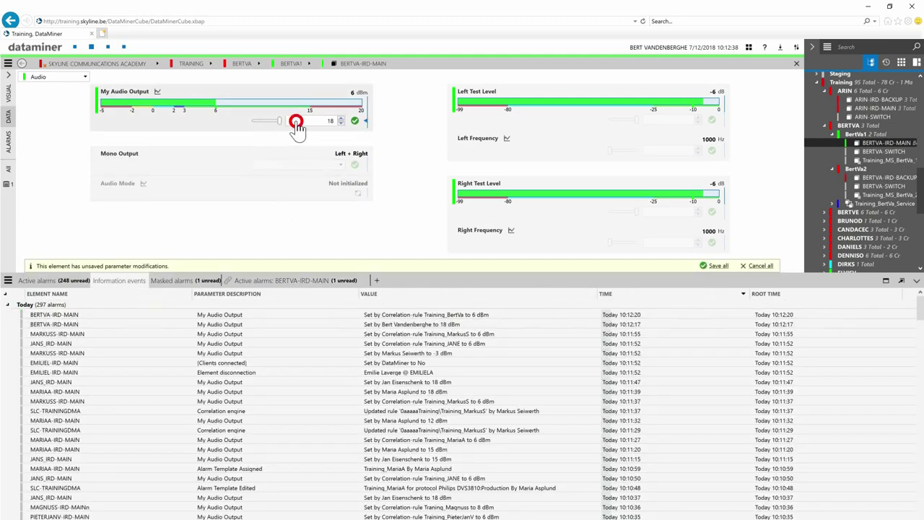
pyautogui.click(355, 122)
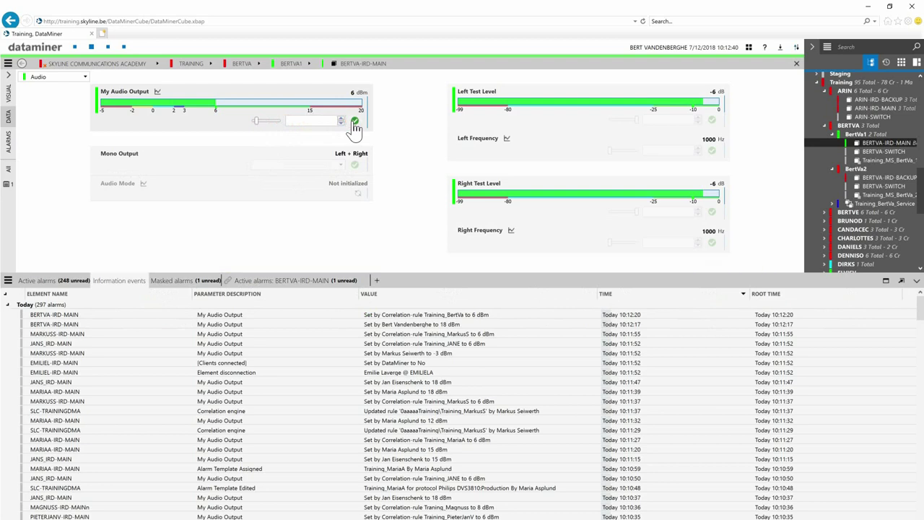
pyautogui.click(350, 315)
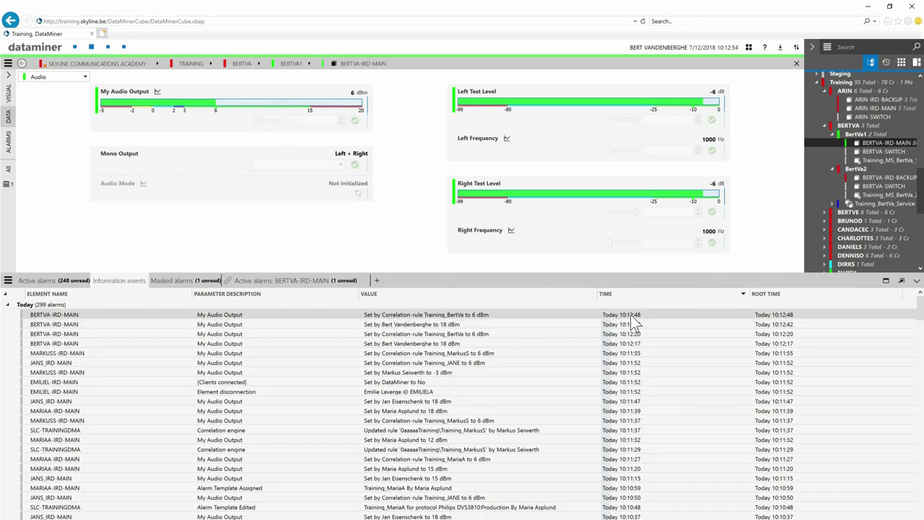
# Examine the correlated alarm's history and source alarm under the BERTVA-IRD-MAIN active alarms, then recheck the information events
pyautogui.click(257, 278)
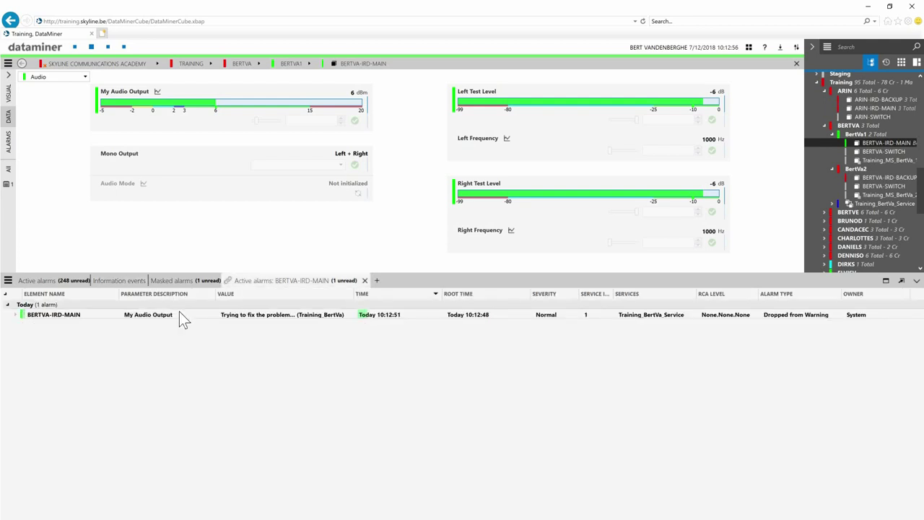
pyautogui.click(15, 314)
pyautogui.click(57, 324)
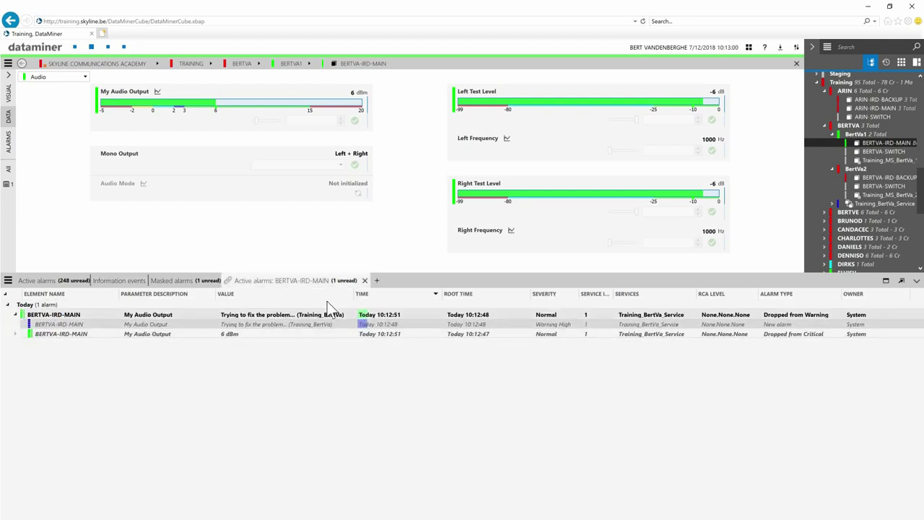
pyautogui.click(129, 281)
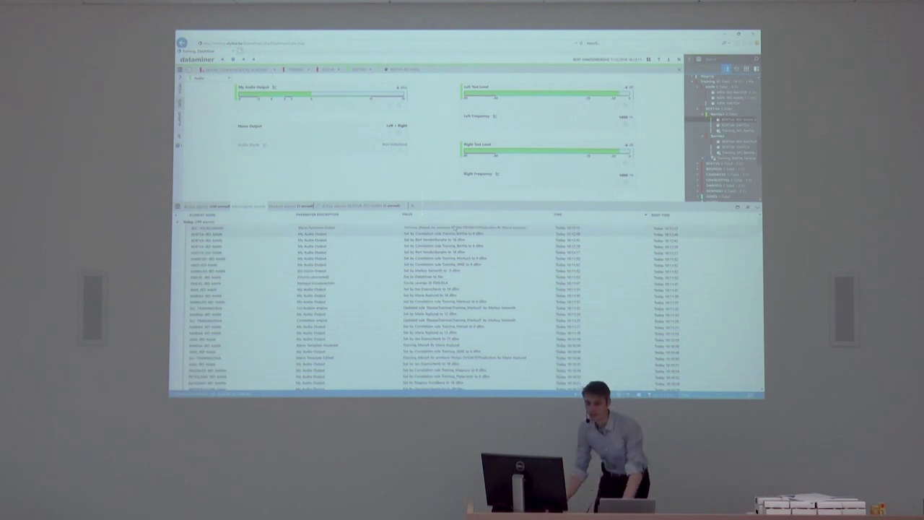
# Clear the correlated "Trying to fix the problem..." alarm on BERTVA-IRD-MAIN and raise My Audio Output to retrigger the rule
pyautogui.click(356, 207)
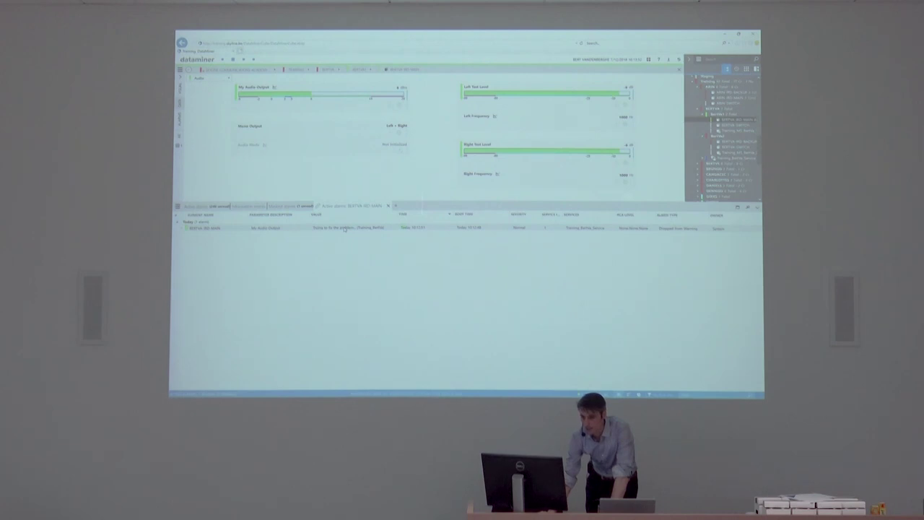
pyautogui.rightClick(344, 228)
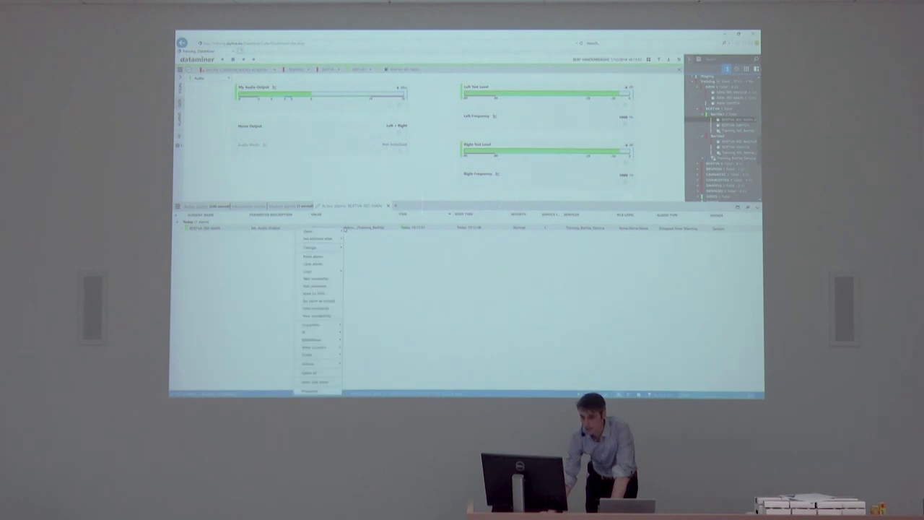
pyautogui.click(328, 266)
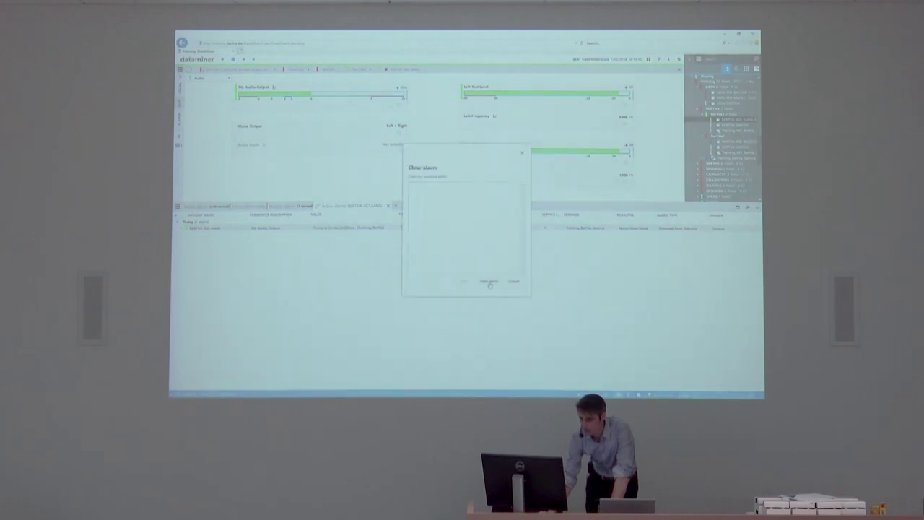
pyautogui.click(490, 285)
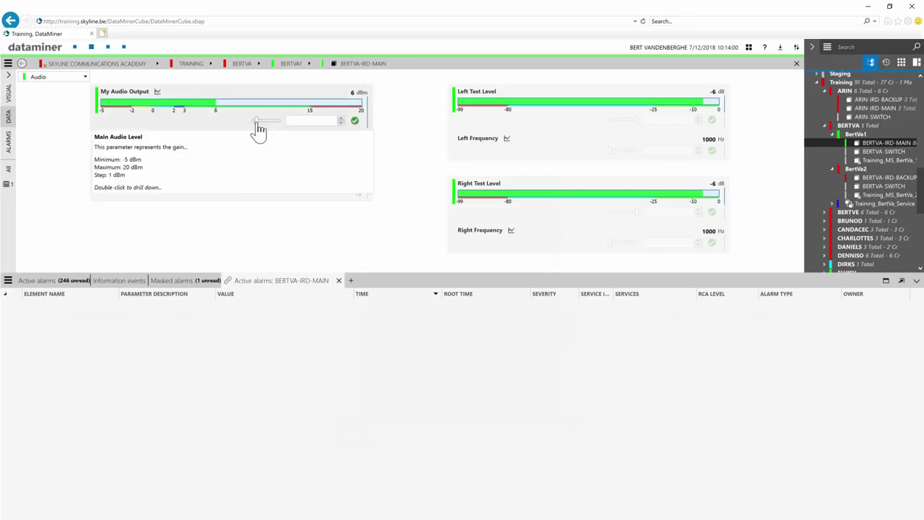
pyautogui.click(265, 122)
pyautogui.click(355, 122)
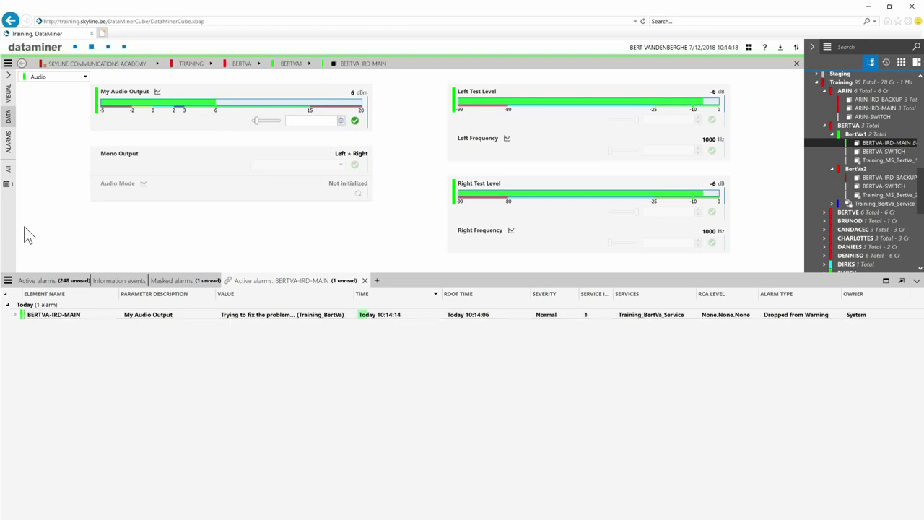
# In the Training_BertVa correlation rule, disable Auto clear for the New alarm action and apply the change
pyautogui.click(75, 47)
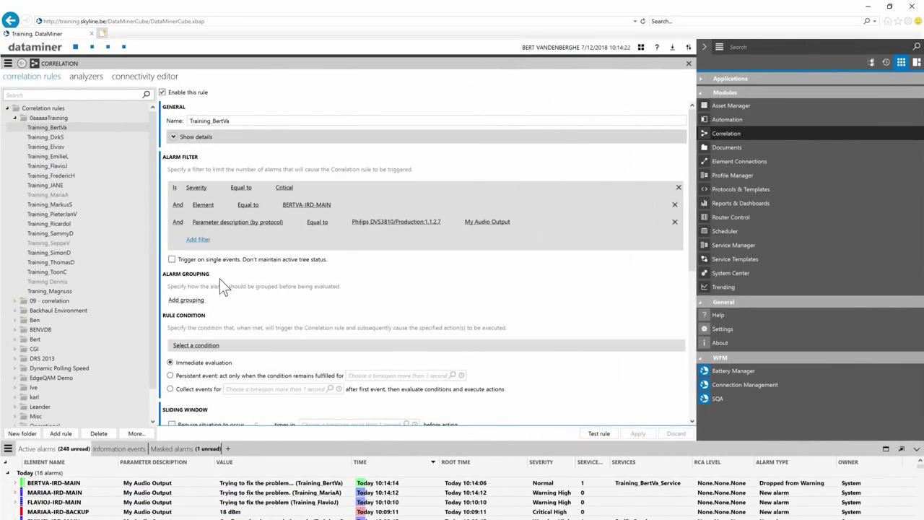
pyautogui.scroll(-5, 226, 295)
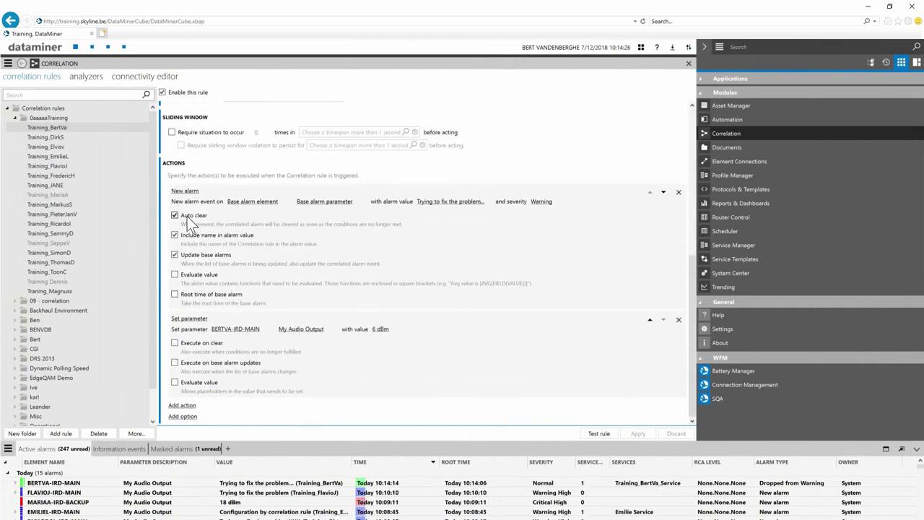
pyautogui.click(186, 216)
pyautogui.click(638, 433)
# Return to BERTVA-IRD-MAIN and set My Audio Output to 18 dBm
pyautogui.click(91, 46)
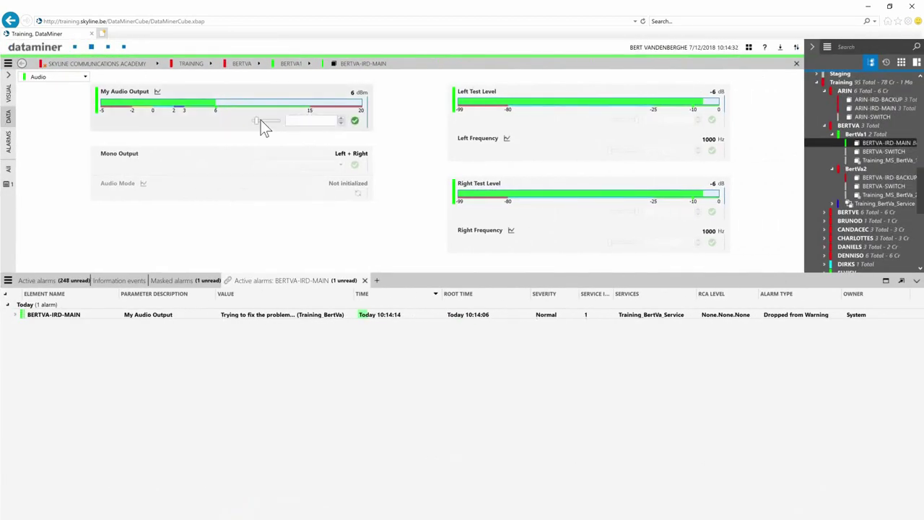
pyautogui.moveTo(257, 119); pyautogui.dragTo(279, 120)
pyautogui.click(354, 121)
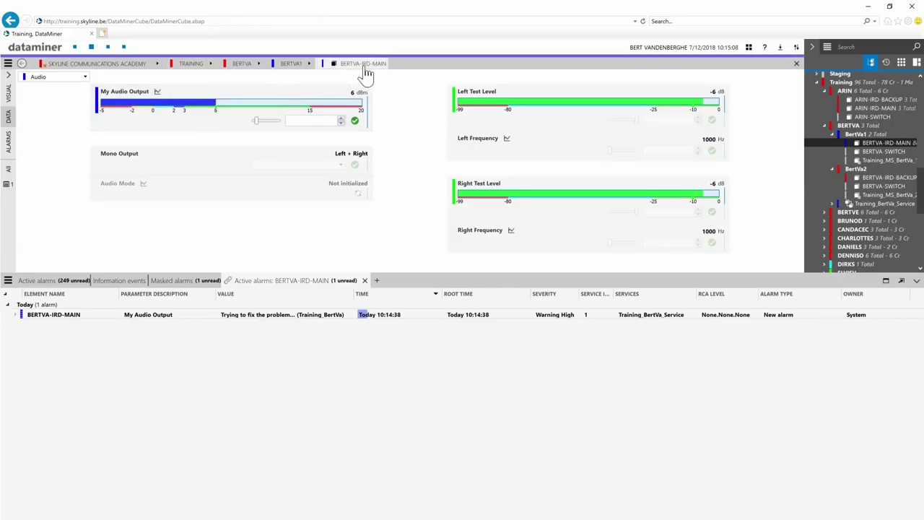
# Check My Audio Output's last change in its parameter details, and examine the source alarm and history beneath the correlated alarm
pyautogui.click(124, 94)
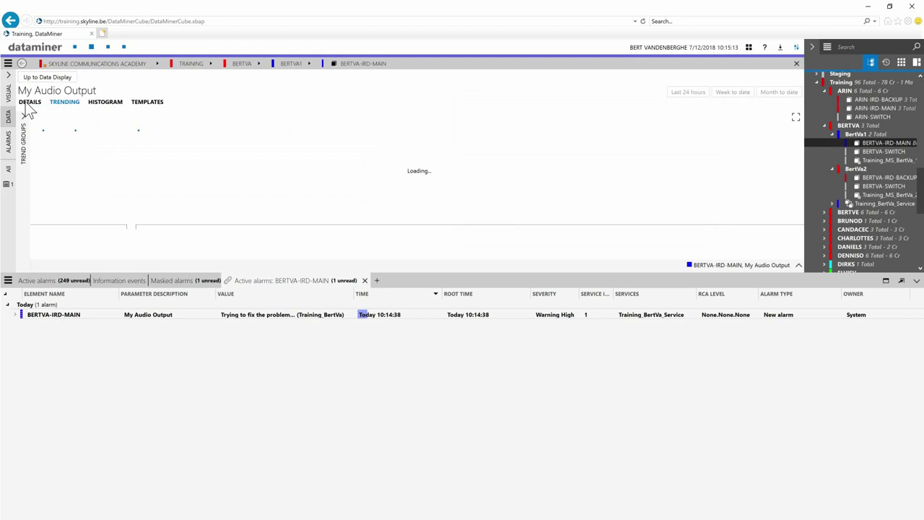
pyautogui.click(29, 101)
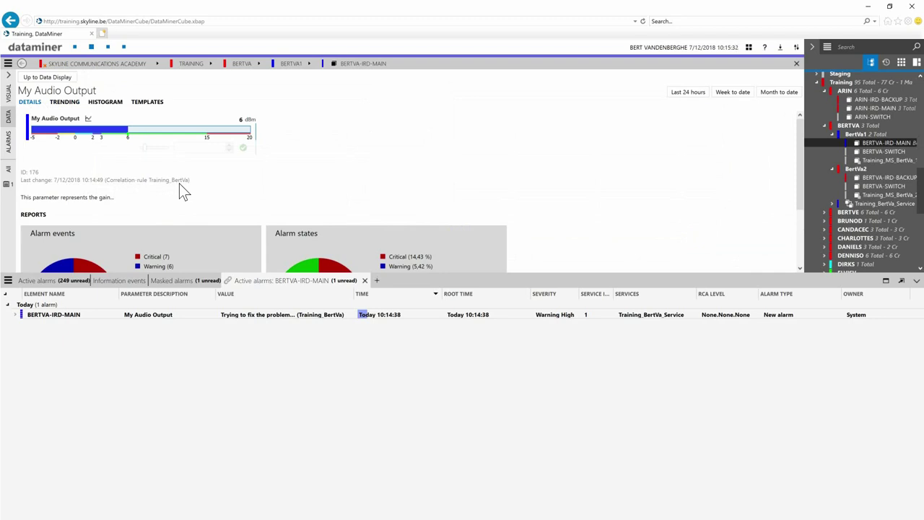
pyautogui.click(63, 86)
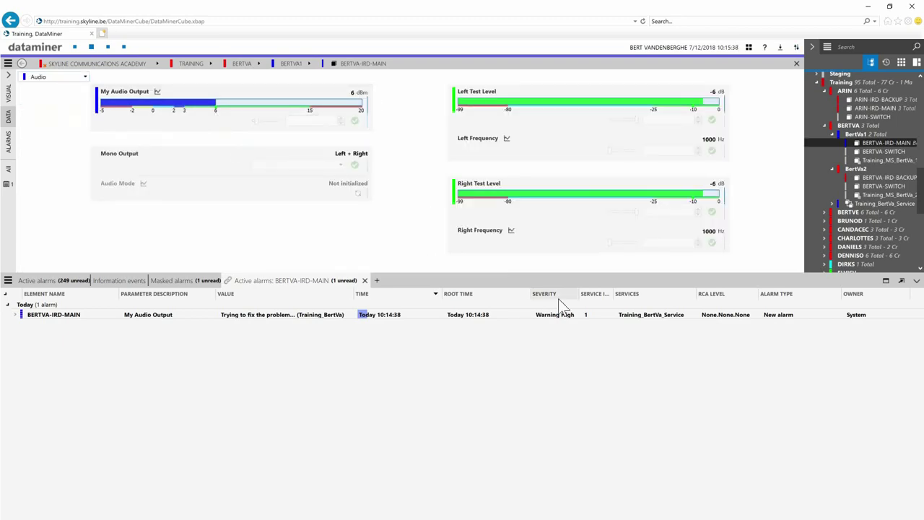
pyautogui.click(13, 316)
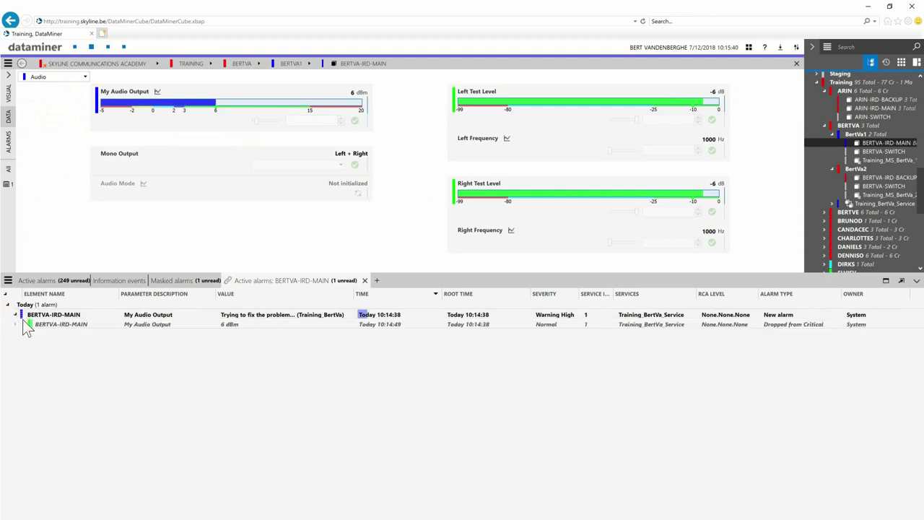
pyautogui.click(16, 325)
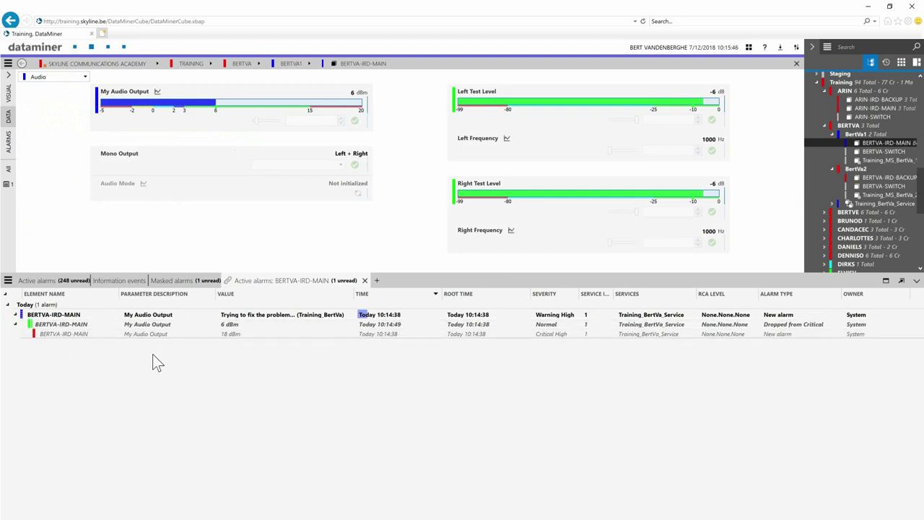
pyautogui.click(16, 325)
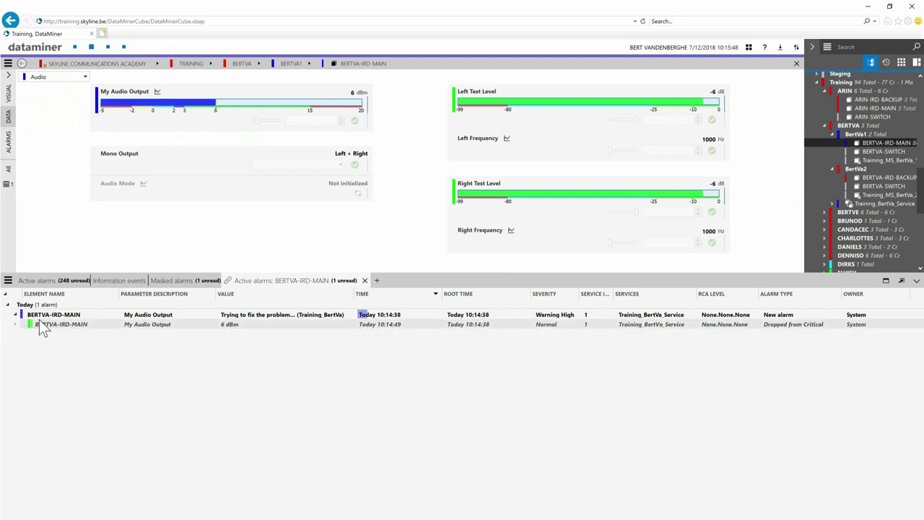
# Manually clear the Warning High correlated alarm on BERTVA-IRD-MAIN without adding a comment
pyautogui.rightClick(41, 314)
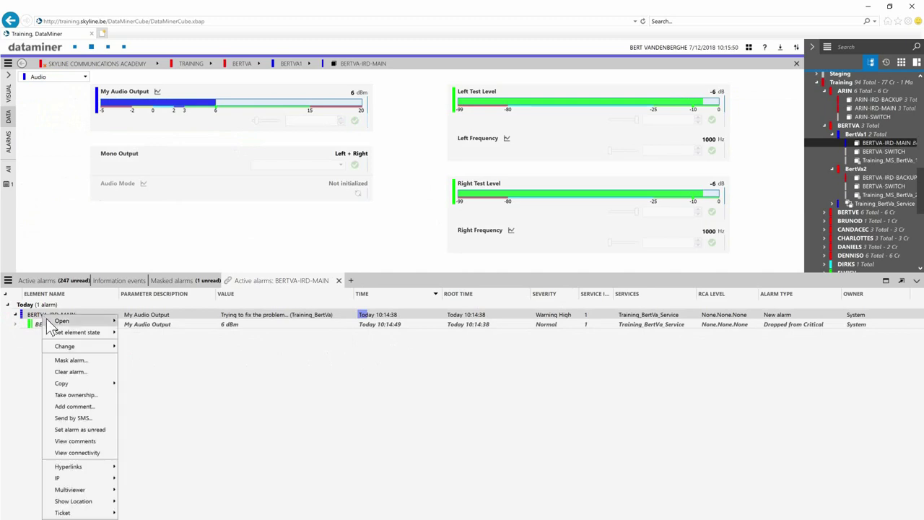
pyautogui.click(72, 372)
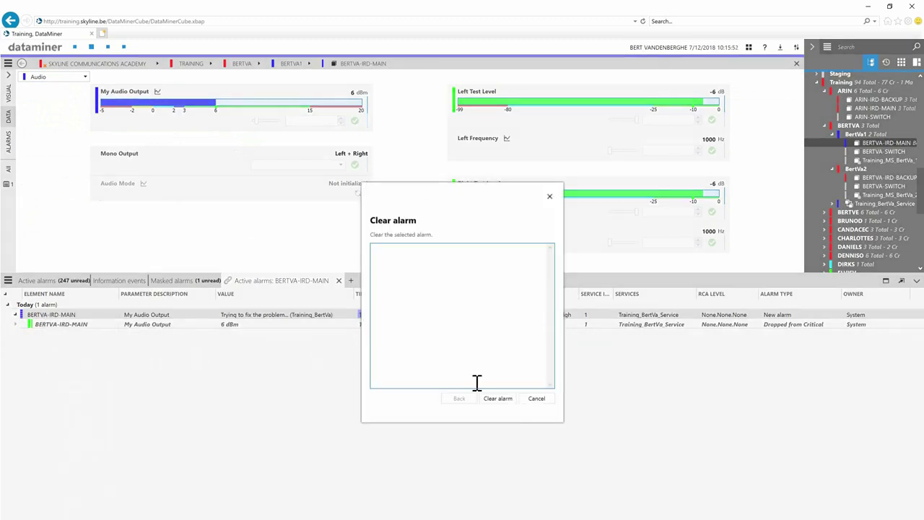
pyautogui.click(504, 399)
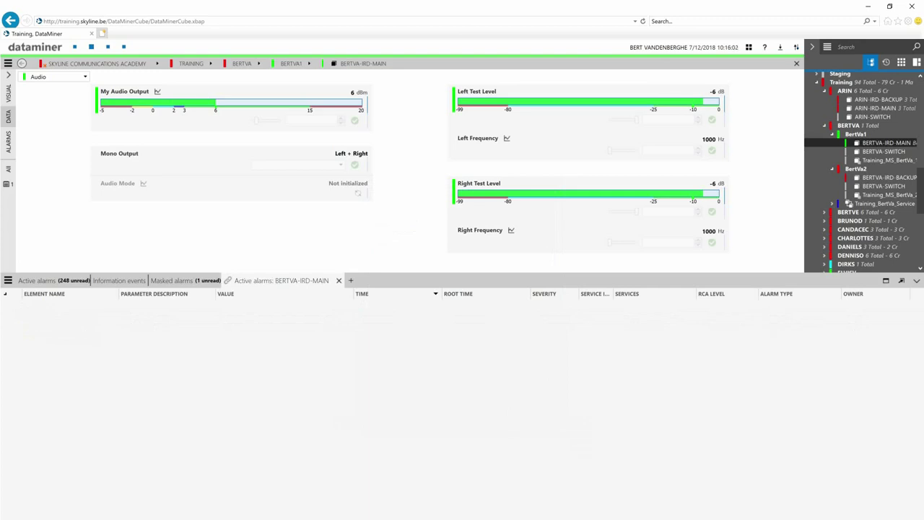
# In the Training_BertVa rule's alarm filter, change the Element condition to a View condition
pyautogui.click(75, 46)
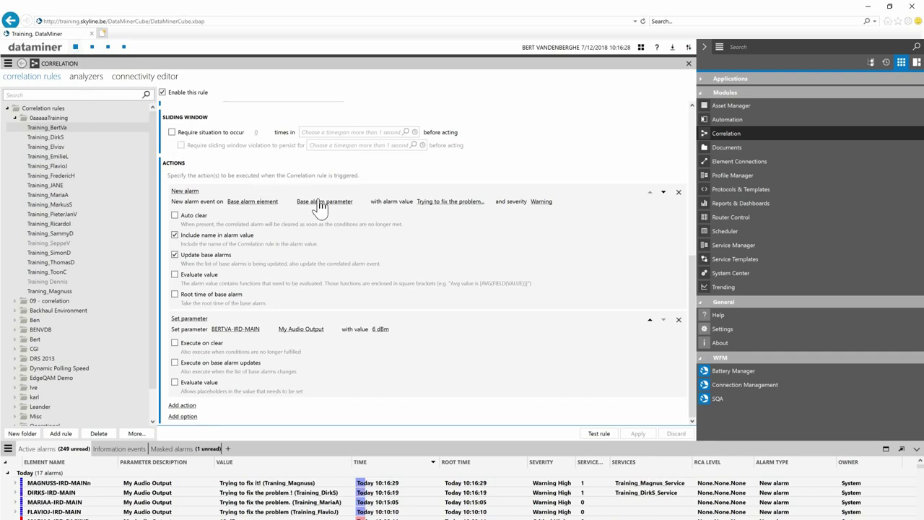
pyautogui.scroll(5, 319, 204)
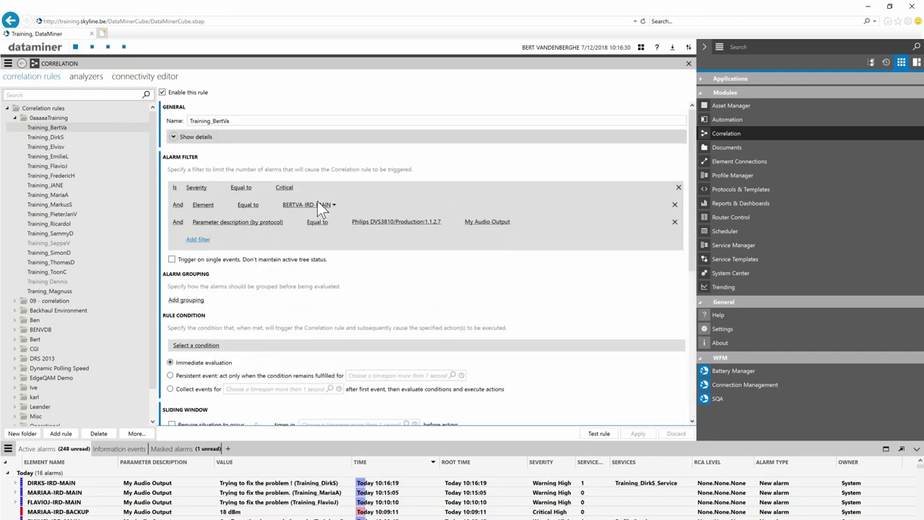
pyautogui.click(873, 63)
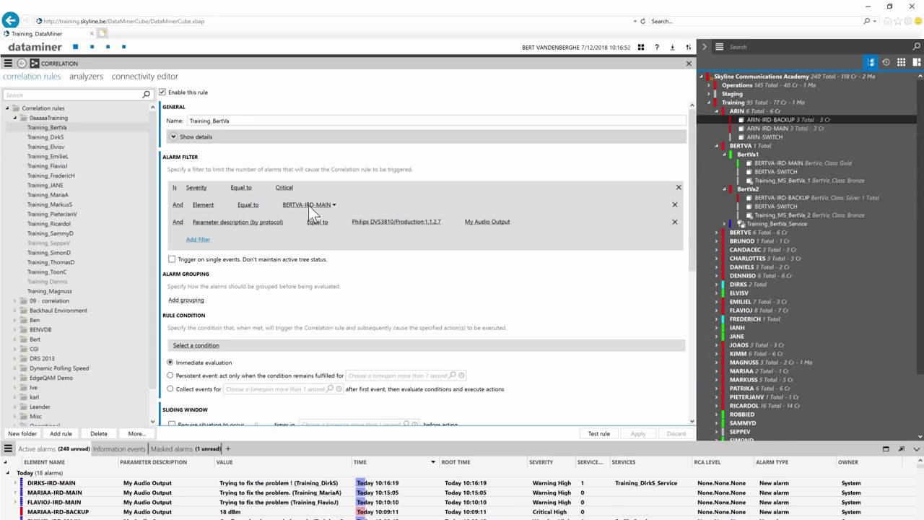
pyautogui.click(212, 204)
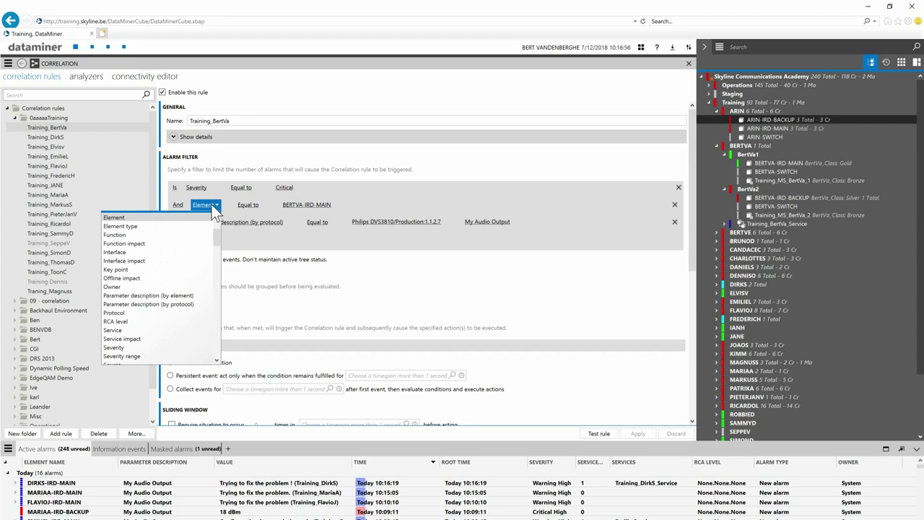
pyautogui.scroll(-5, 143, 338)
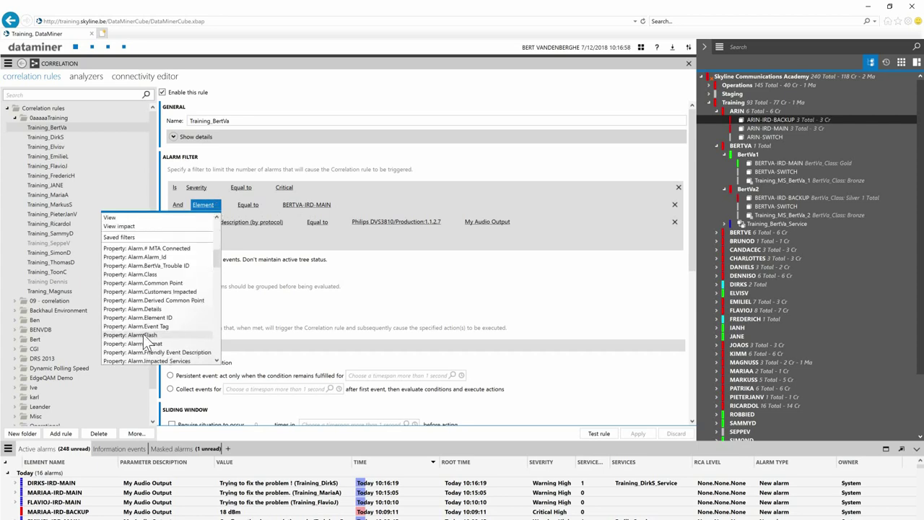
pyautogui.click(119, 216)
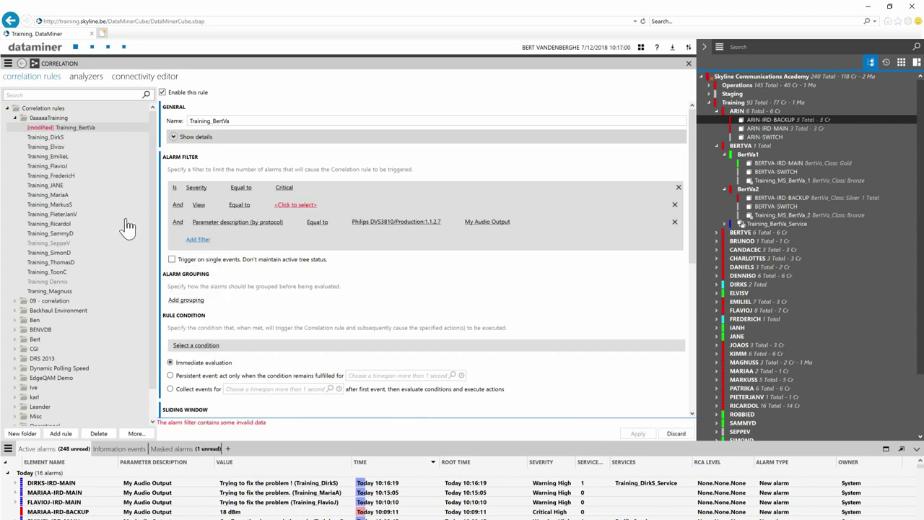
# Set the View condition's value to BERTVA and apply the modified correlation rule
pyautogui.click(292, 205)
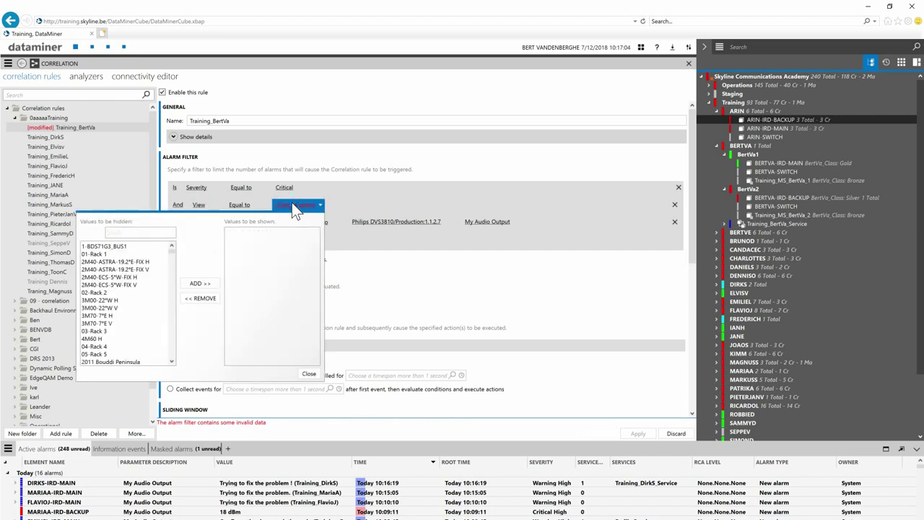
pyautogui.write('bert')
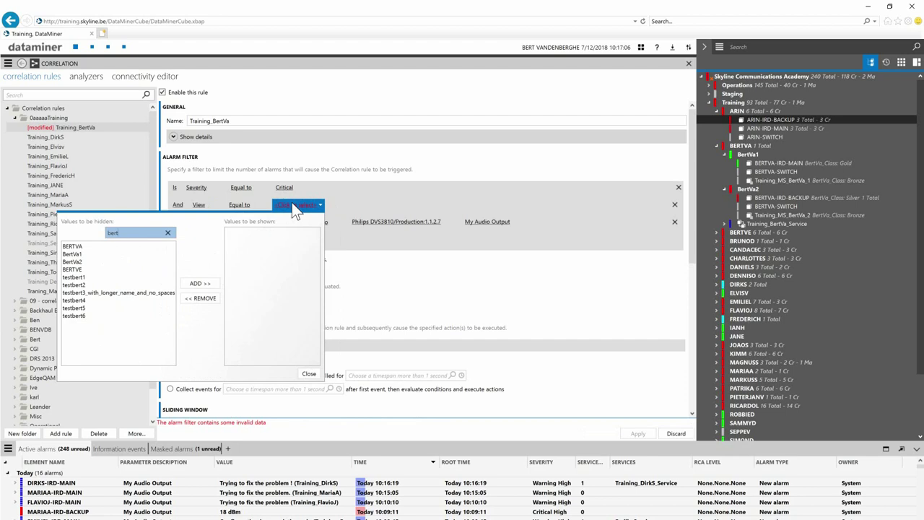
pyautogui.click(73, 247)
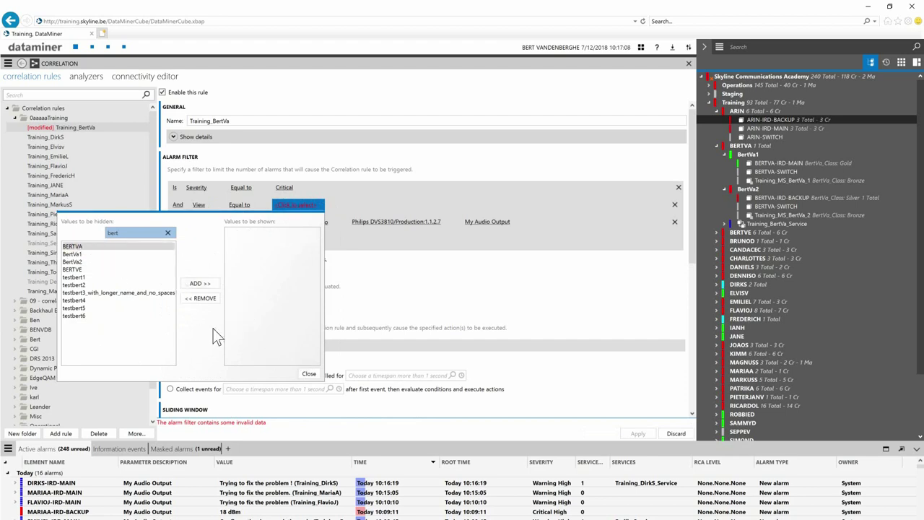
pyautogui.doubleClick(72, 246)
pyautogui.click(314, 374)
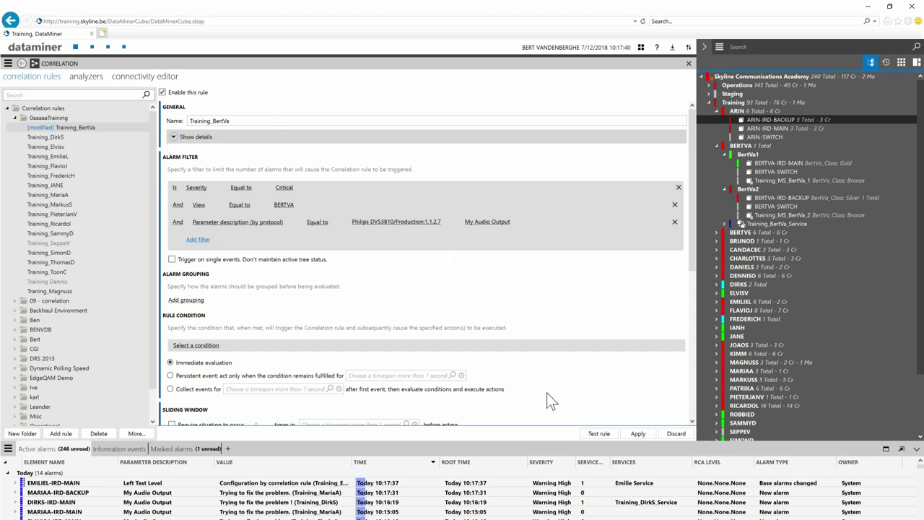
pyautogui.click(638, 433)
# Return to the BERTVA-IRD-MAIN card and add an alarm list showing the active, non-masked alarms for the BERTVA view
pyautogui.click(779, 163)
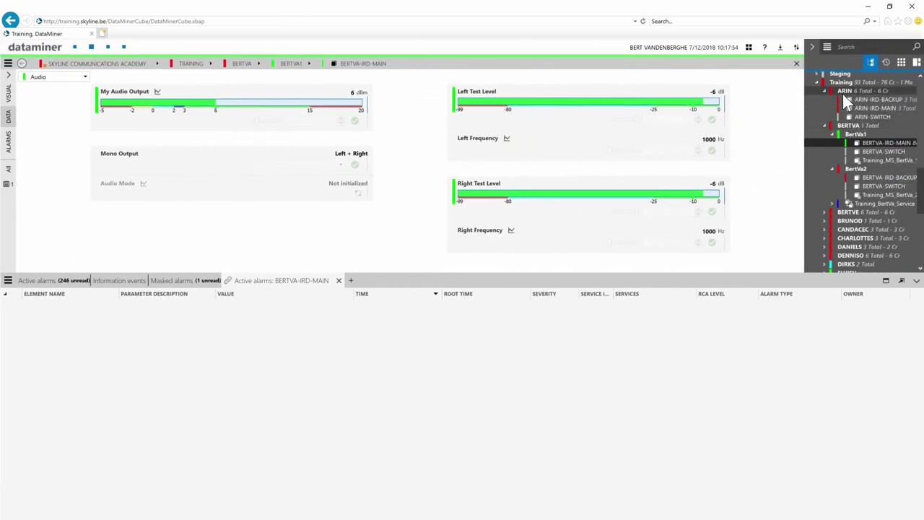
pyautogui.moveTo(852, 125); pyautogui.dragTo(454, 324)
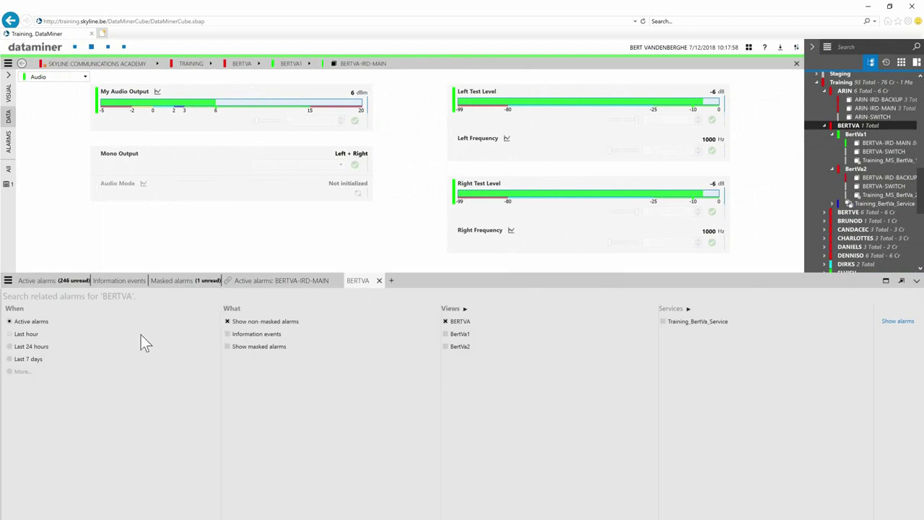
pyautogui.click(897, 320)
# Open BERTVA-IRD-BACKUP in a new card and arrange both element cards side by side, with BERTVA-IRD-MAIN first
pyautogui.moveTo(887, 179)
pyautogui.mouseDown()
pyautogui.moveTo(888, 160)
pyautogui.moveTo(882, 173)
pyautogui.mouseUp()
pyautogui.rightClick(882, 174)
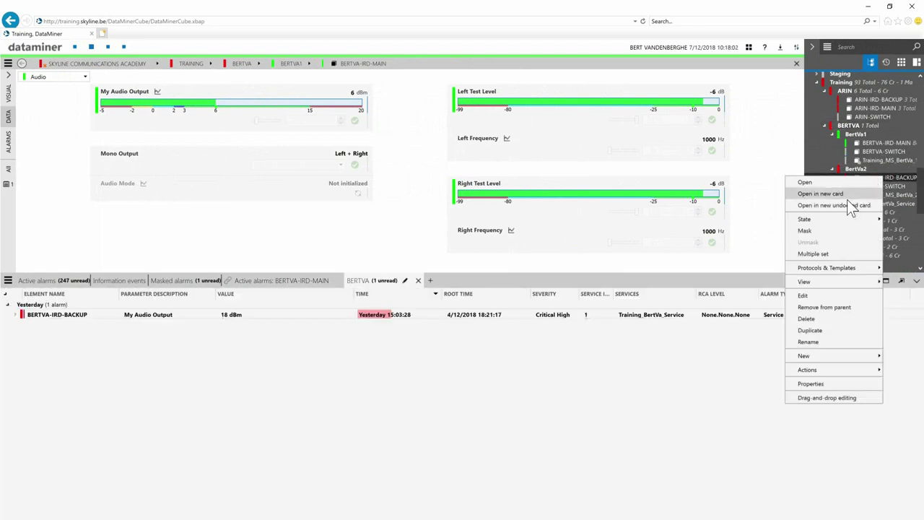
pyautogui.click(845, 197)
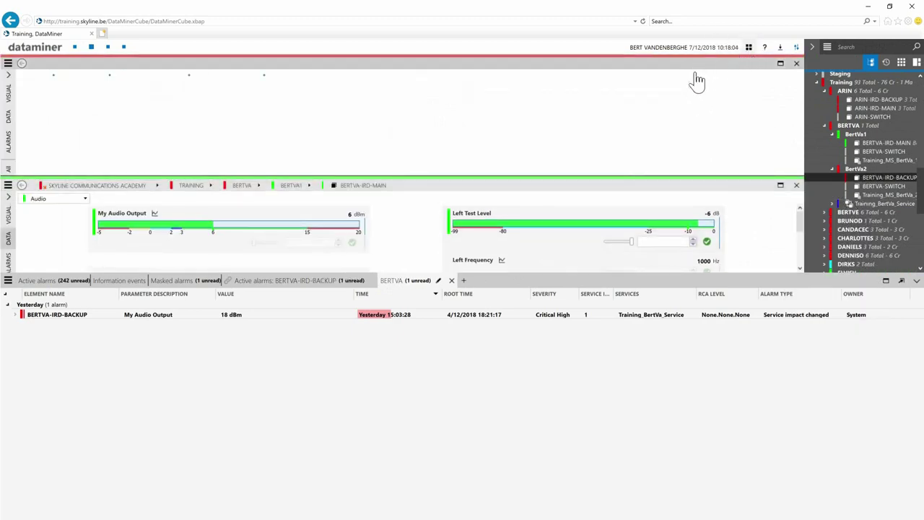
pyautogui.click(748, 48)
pyautogui.click(730, 65)
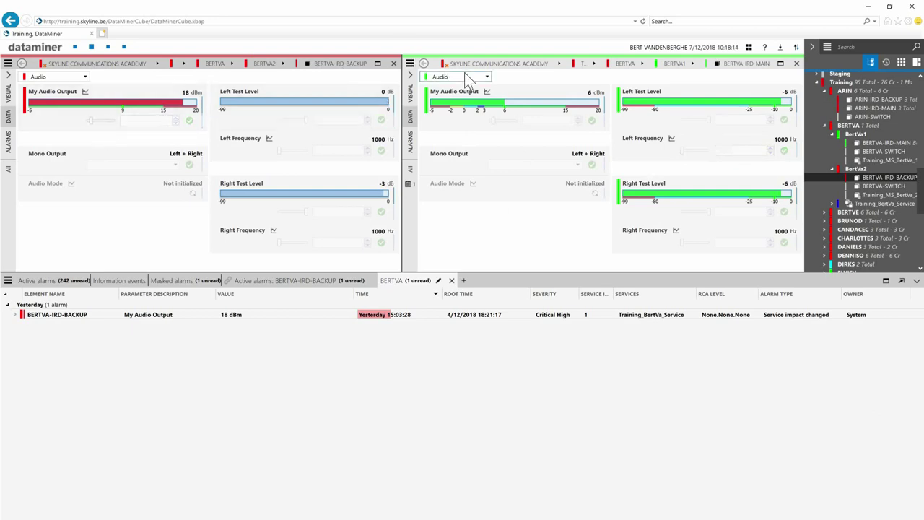
pyautogui.moveTo(553, 68); pyautogui.dragTo(208, 87)
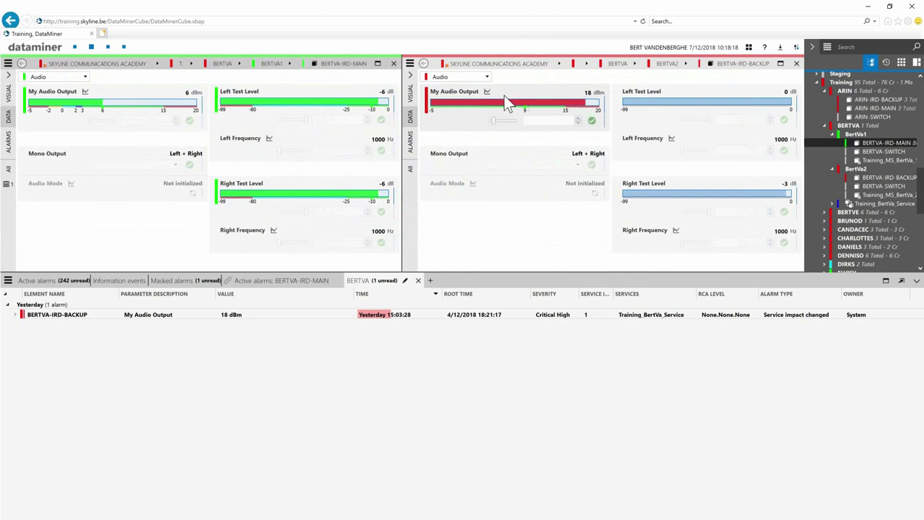
pyautogui.moveTo(889, 177)
pyautogui.mouseDown()
pyautogui.moveTo(884, 165)
pyautogui.moveTo(880, 175)
pyautogui.mouseUp()
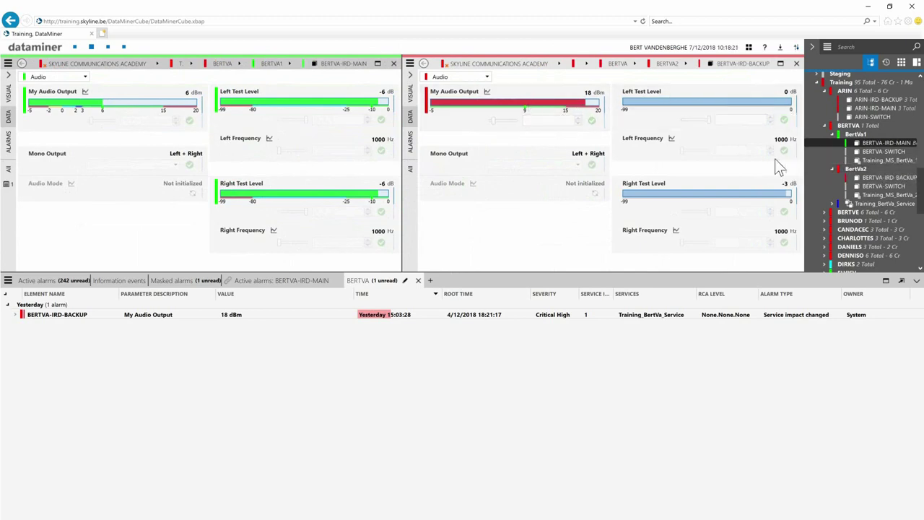
# On BERTVA-IRD-BACKUP, set My Audio Output to 9 dBm and assign the Standard alarm template to the element
pyautogui.click(580, 124)
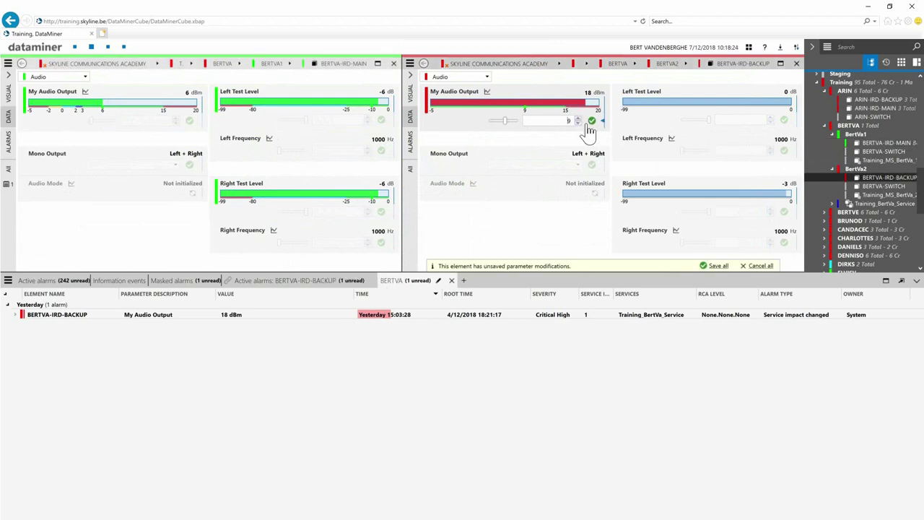
pyautogui.click(591, 121)
pyautogui.moveTo(884, 177); pyautogui.dragTo(863, 183)
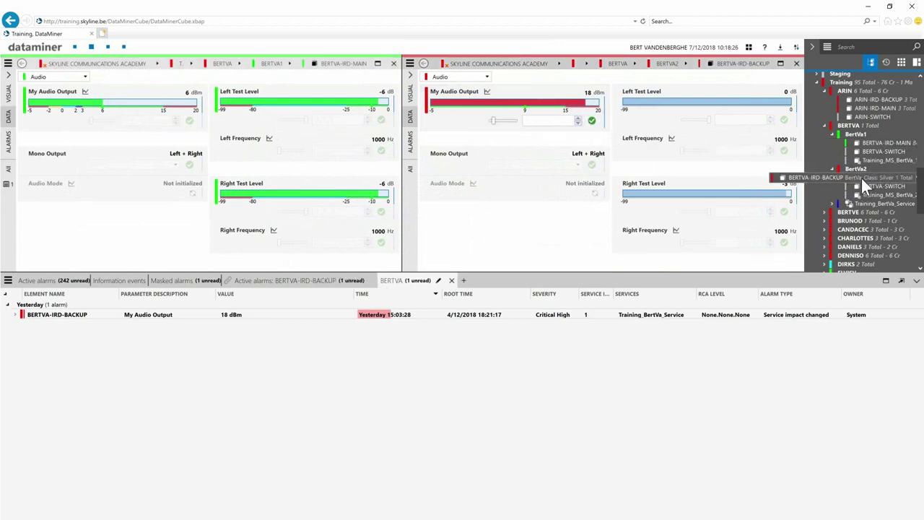
pyautogui.rightClick(861, 182)
pyautogui.moveTo(830, 270)
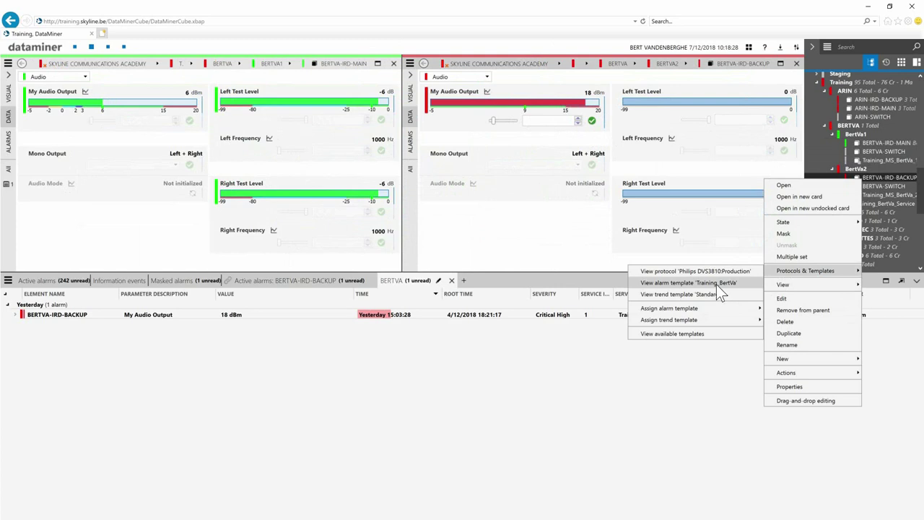
pyautogui.click(704, 308)
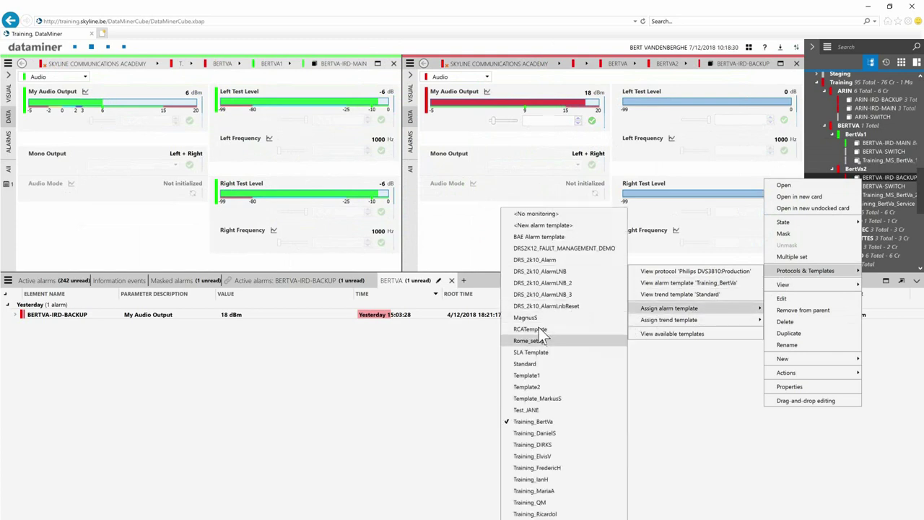
pyautogui.click(531, 363)
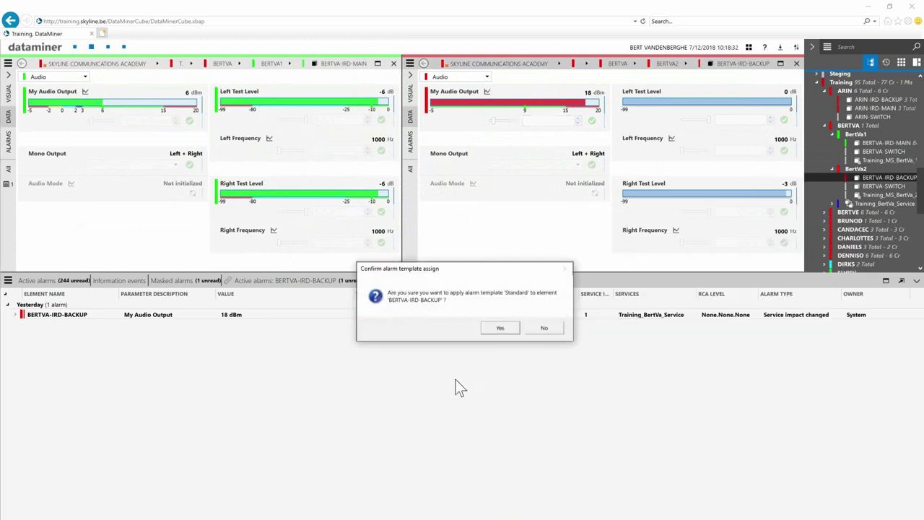
pyautogui.click(493, 329)
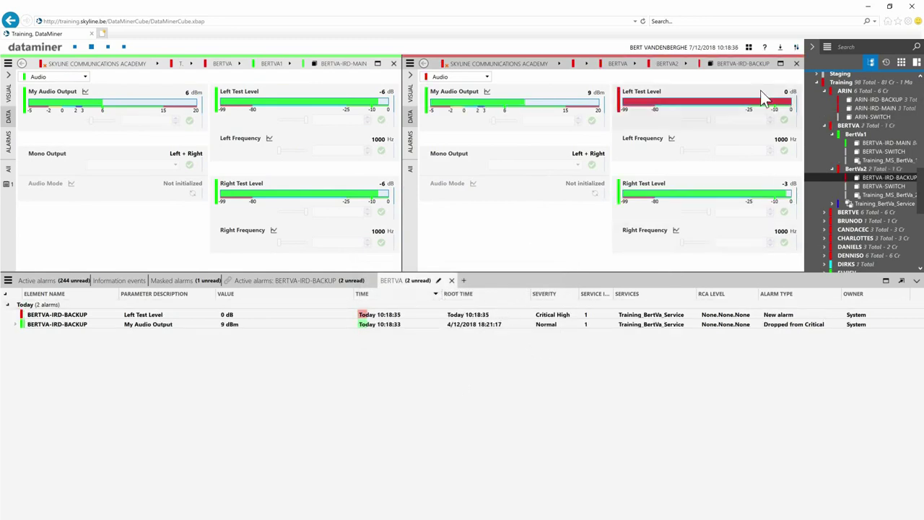
# Set BERTVA-IRD-BACKUP's Left Test Level to -9 dB and clear its My Audio Output alarm in the BERTVA alarm list
pyautogui.click(771, 122)
pyautogui.click(784, 120)
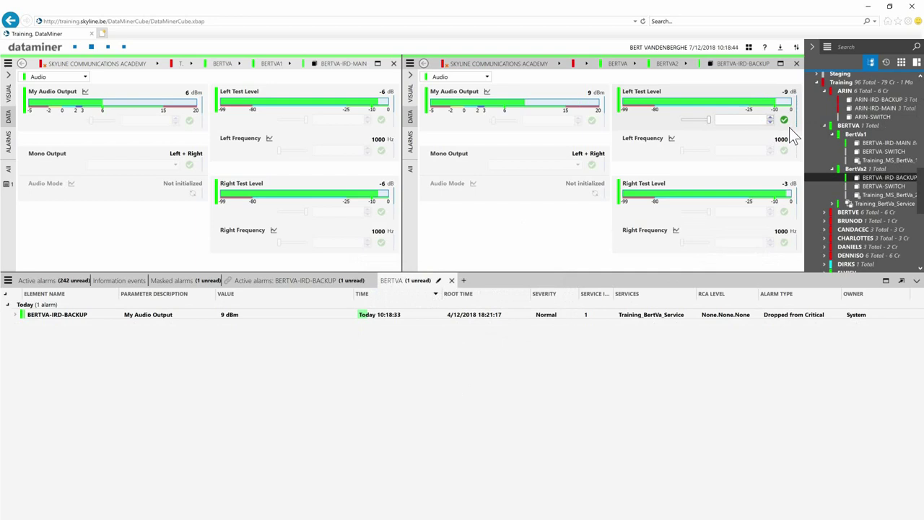
pyautogui.rightClick(42, 315)
pyautogui.click(94, 371)
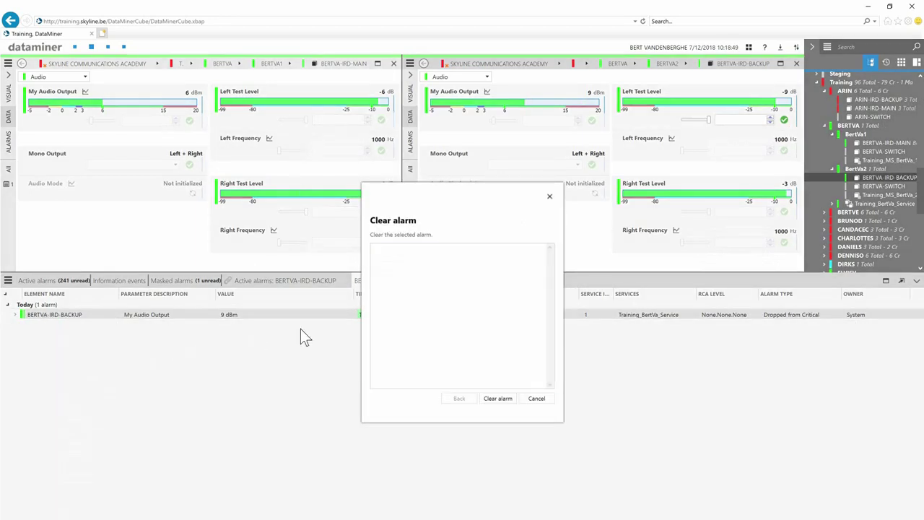
pyautogui.click(500, 398)
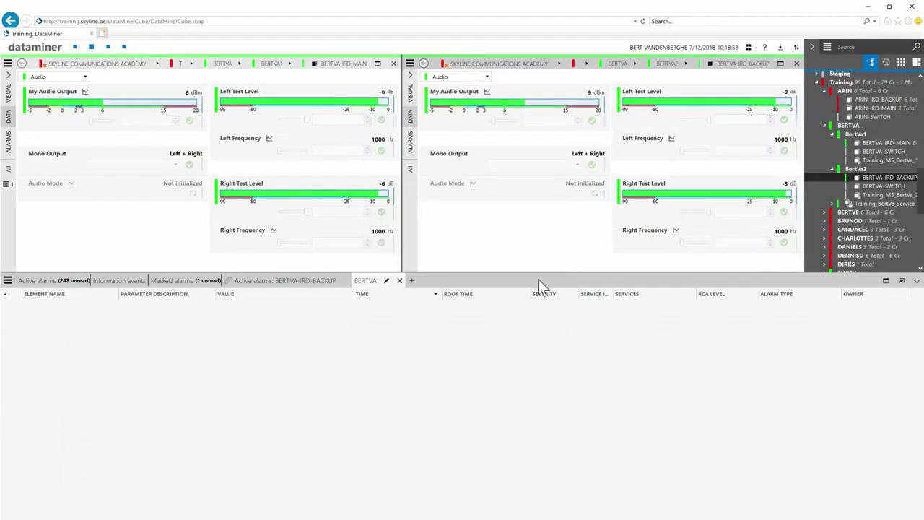
pyautogui.moveTo(541, 271); pyautogui.dragTo(541, 353)
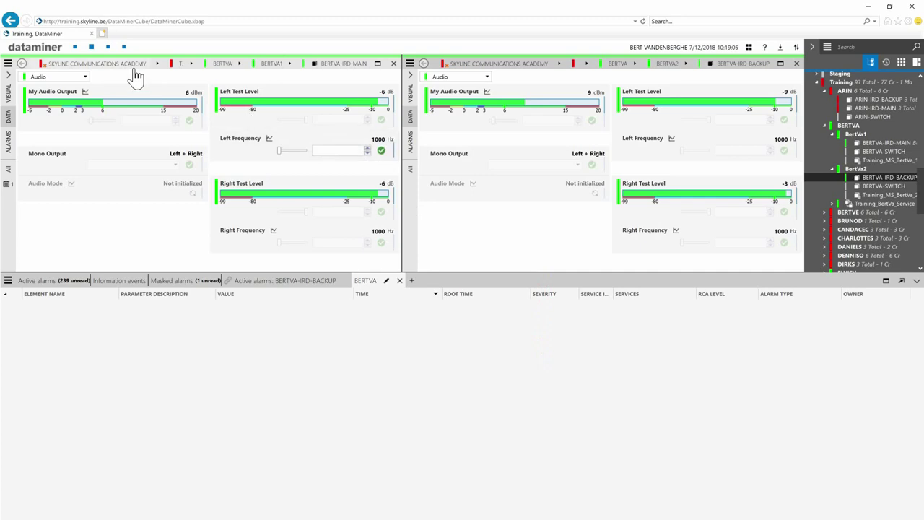
pyautogui.click(76, 48)
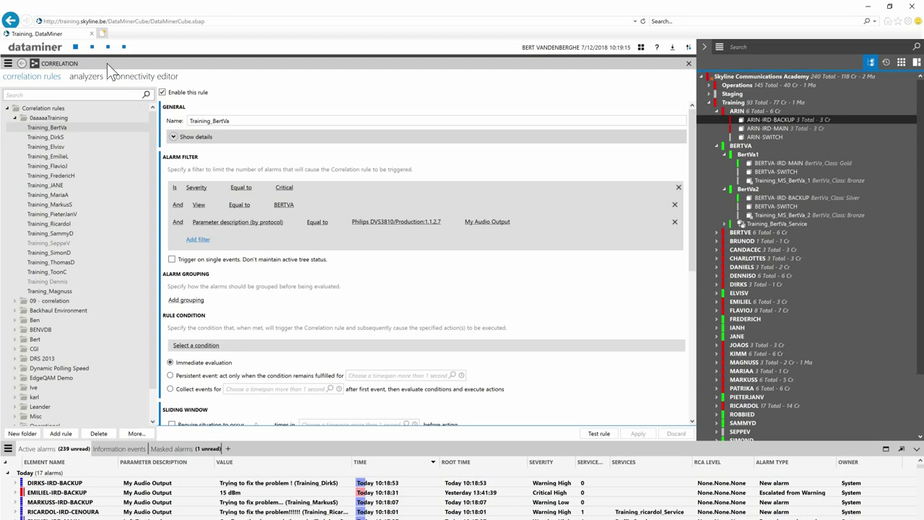
pyautogui.click(92, 46)
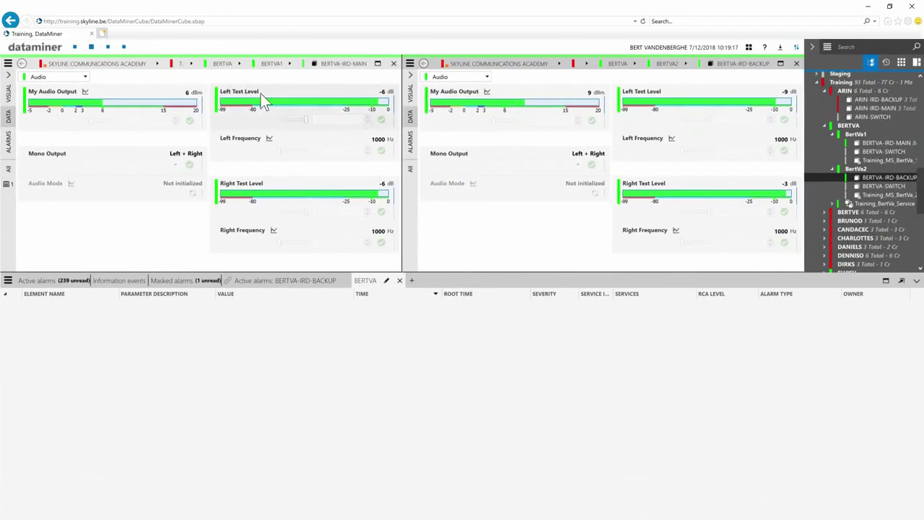
# Raise My Audio Output on BERTVA-IRD-BACKUP to 18 dBm to test the correlation rule
pyautogui.click(580, 120)
pyautogui.click(592, 121)
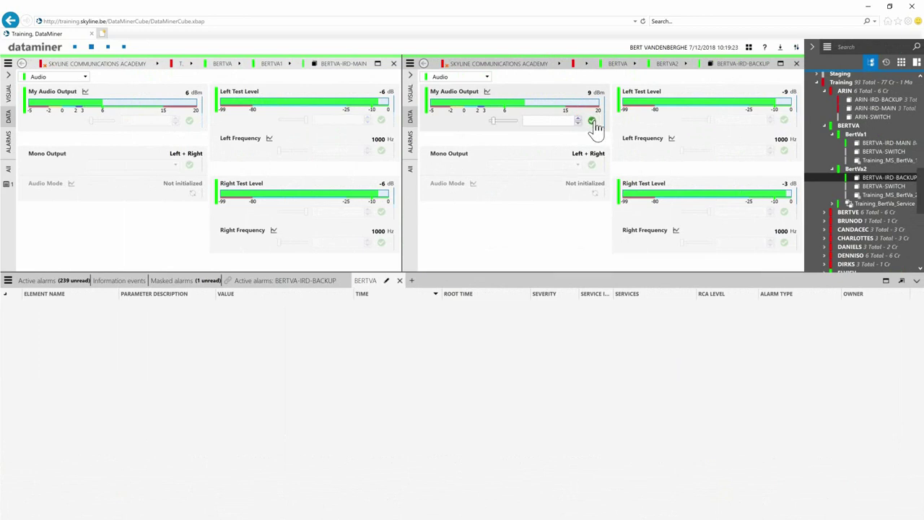
# Remove the Set parameter action from the Training_BertVa correlation rule and apply the change
pyautogui.click(79, 47)
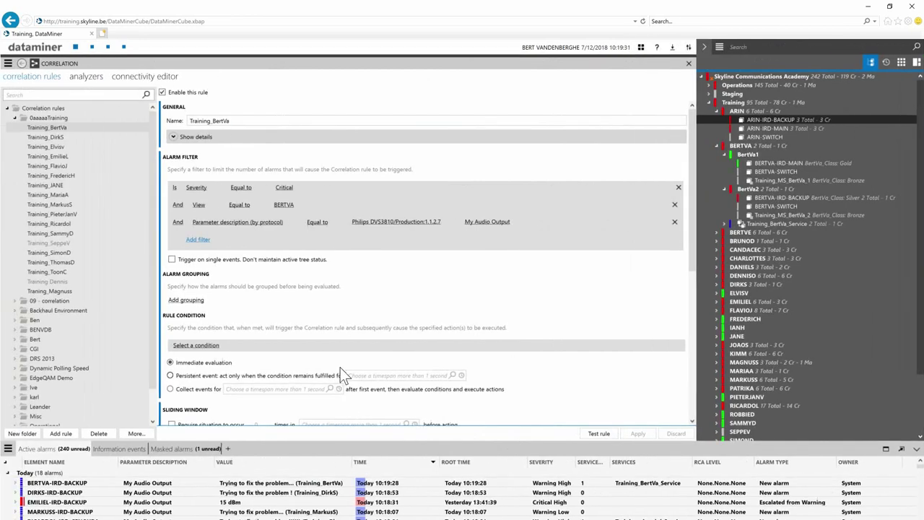
pyautogui.scroll(-5, 301, 364)
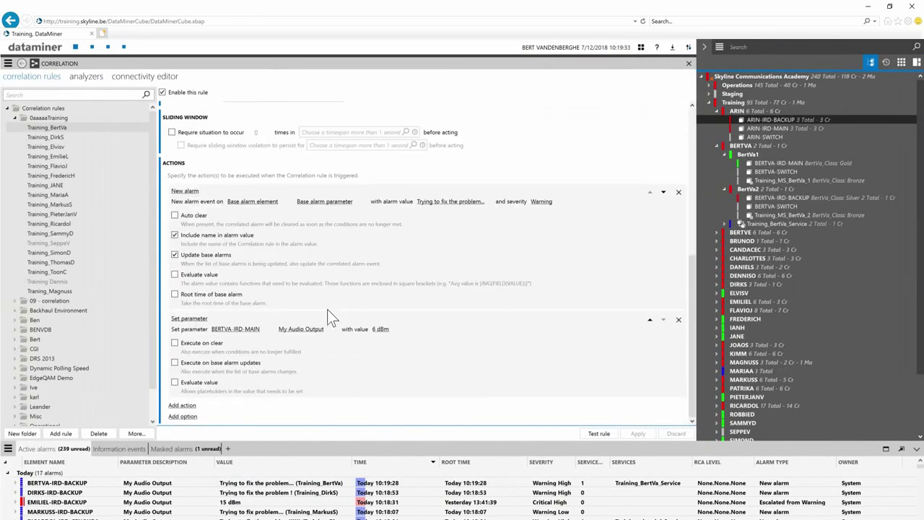
pyautogui.click(678, 320)
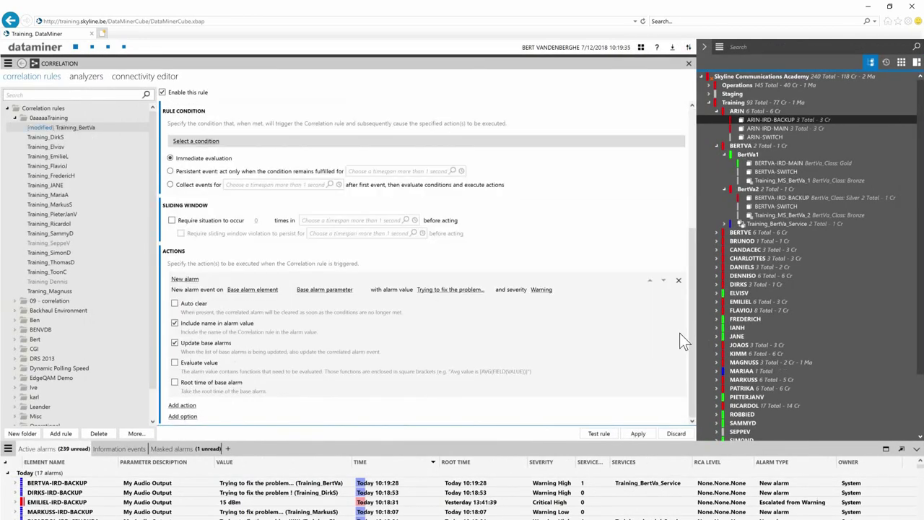
pyautogui.click(640, 434)
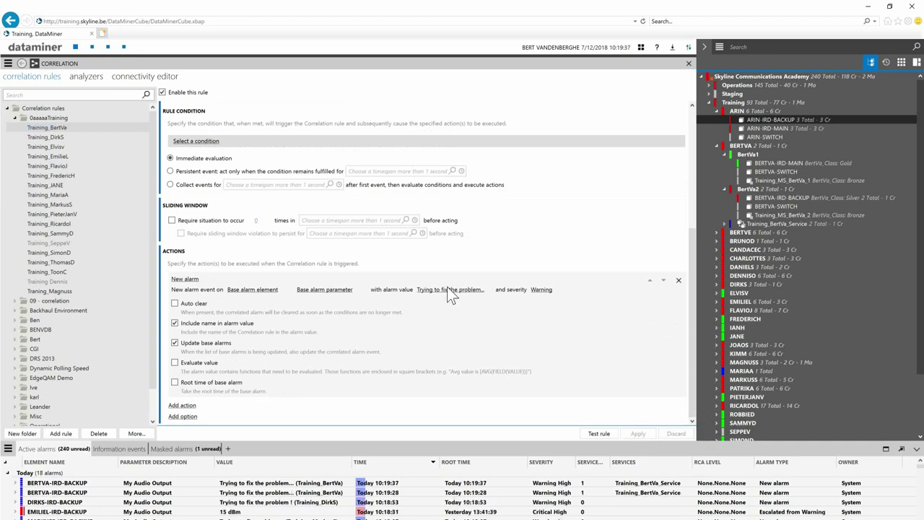
# Return to the side-by-side IRD cards and clear both Training_BertVa correlated alarms in the BERTVA alarm list
pyautogui.click(103, 52)
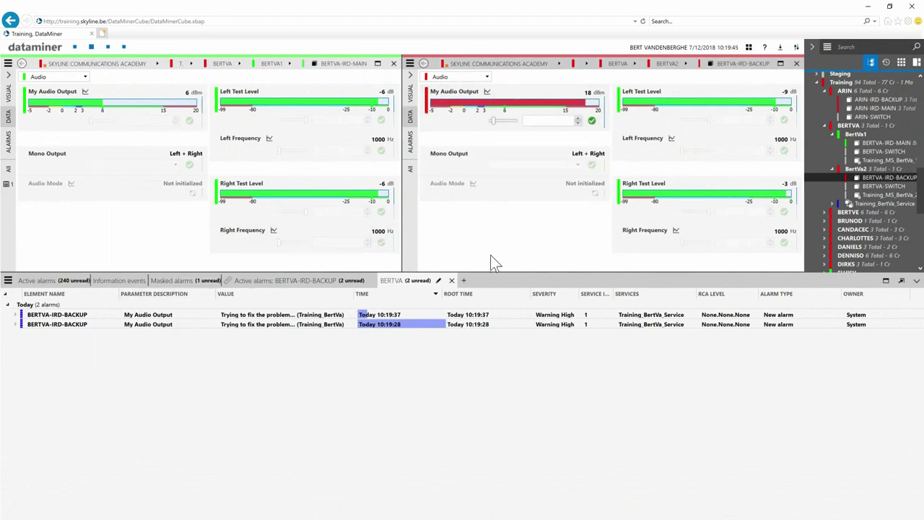
pyautogui.rightClick(195, 325)
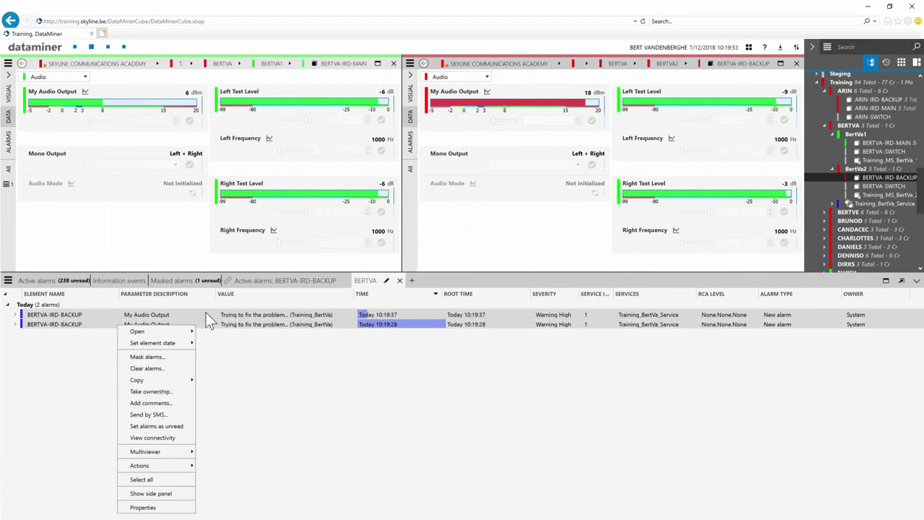
pyautogui.click(153, 366)
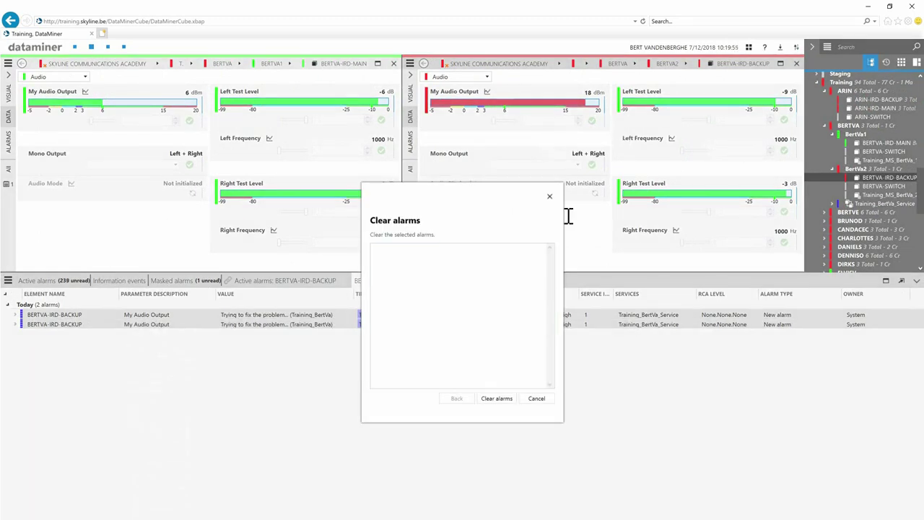
pyautogui.click(497, 399)
# Lower My Audio Output on BERTVA-IRD-BACKUP to 12 dBm
pyautogui.scroll(-6, 589, 127)
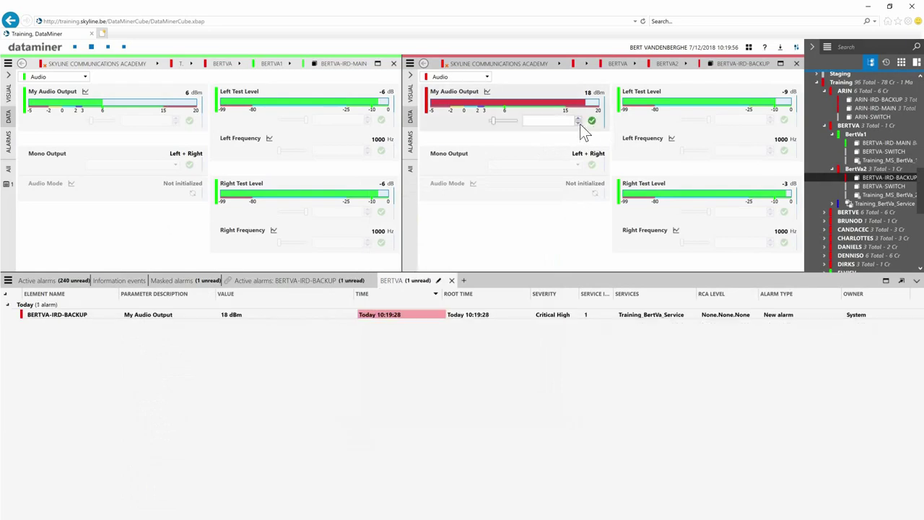
pyautogui.click(579, 124)
pyautogui.click(577, 123)
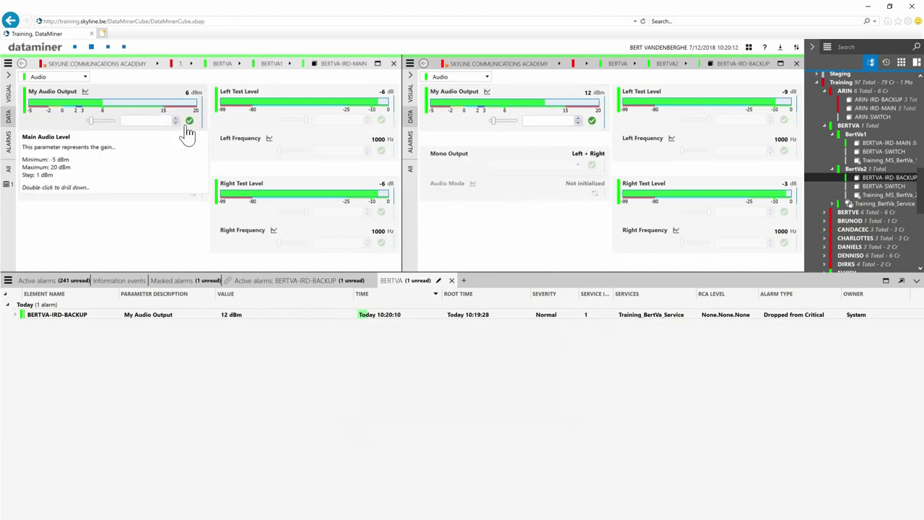
# Clear BERTVA-IRD-BACKUP's My Audio Output alarm and set My Audio Output on BERTVA-IRD-MAIN to 18 dBm
pyautogui.click(174, 119)
pyautogui.write('15')
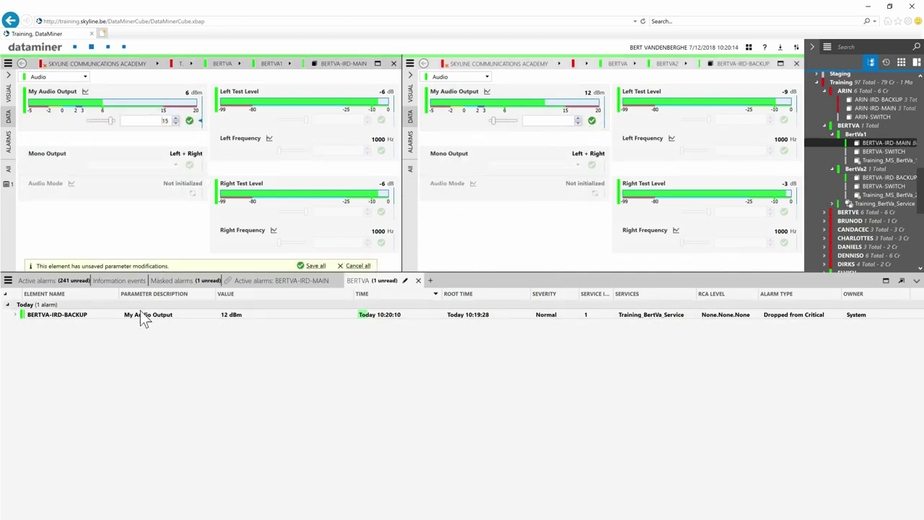
pyautogui.click(140, 315)
pyautogui.rightClick(140, 313)
pyautogui.click(299, 318)
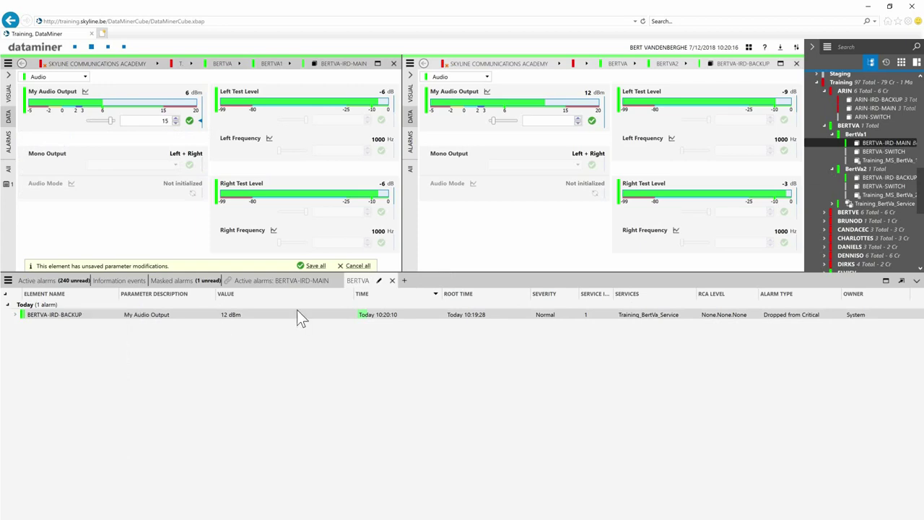
pyautogui.click(494, 341)
pyautogui.click(189, 121)
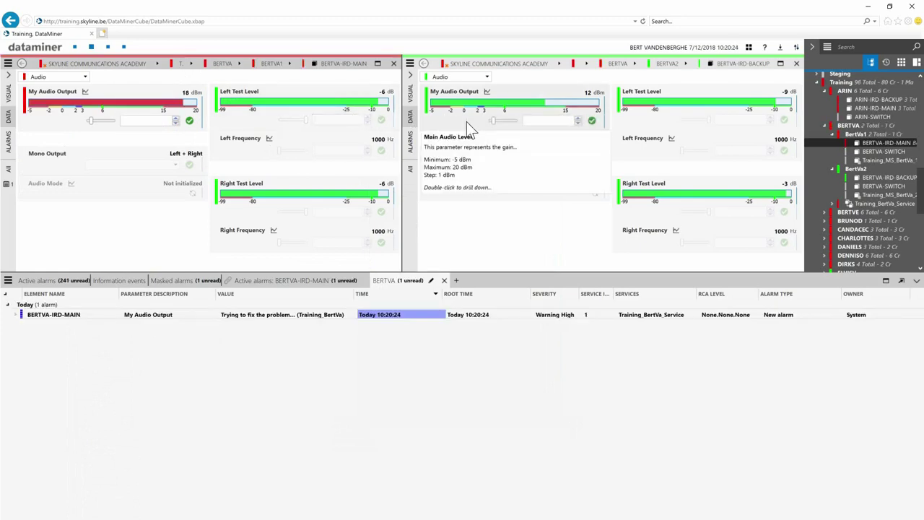
# Set My Audio Output on BERTVA-IRD-BACKUP to 18 dBm and expand the correlated BERTVA-IRD-MAIN alarm to show its base alarms
pyautogui.click(577, 118)
pyautogui.click(593, 122)
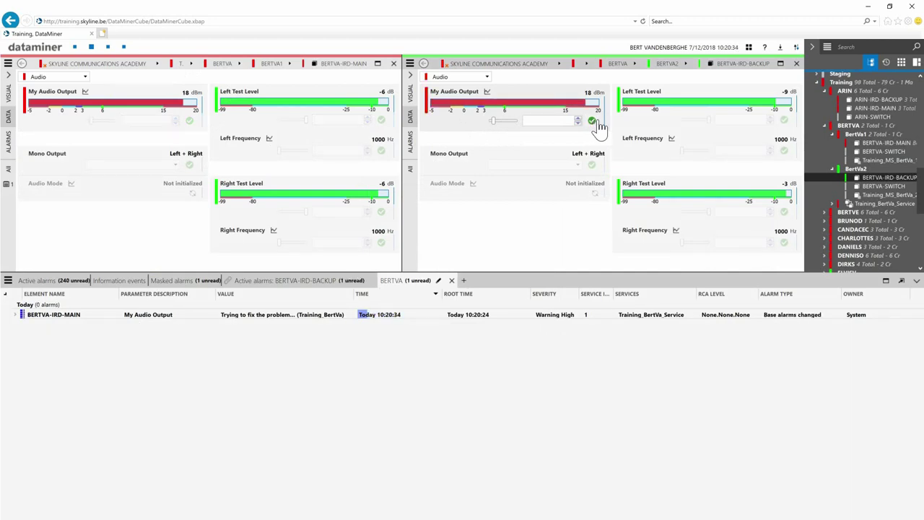
pyautogui.click(21, 315)
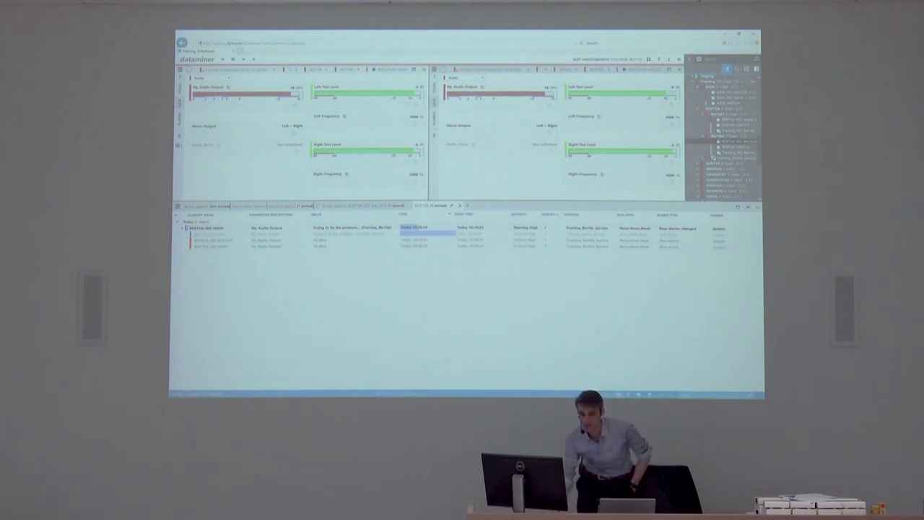
# Add alarm grouping by element to the Training_BertVa correlation rule and apply the change
pyautogui.click(224, 60)
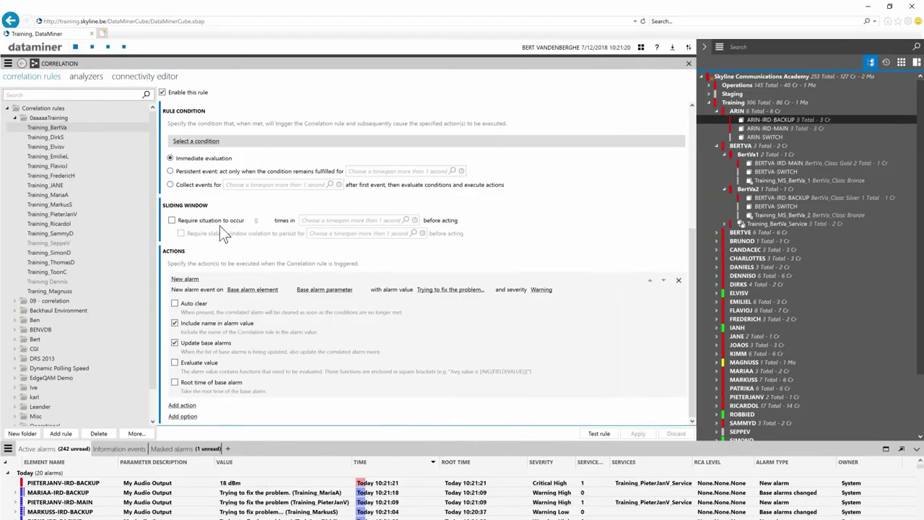
pyautogui.scroll(3, 219, 225)
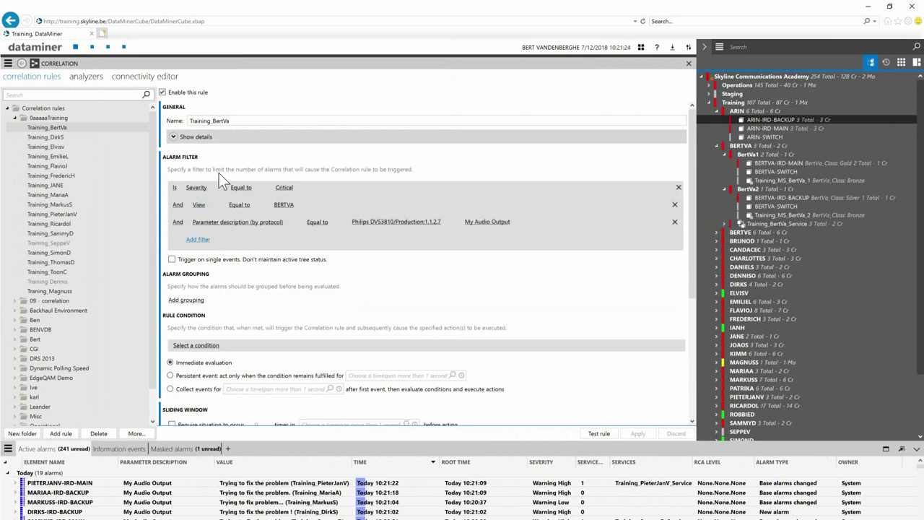
pyautogui.click(192, 302)
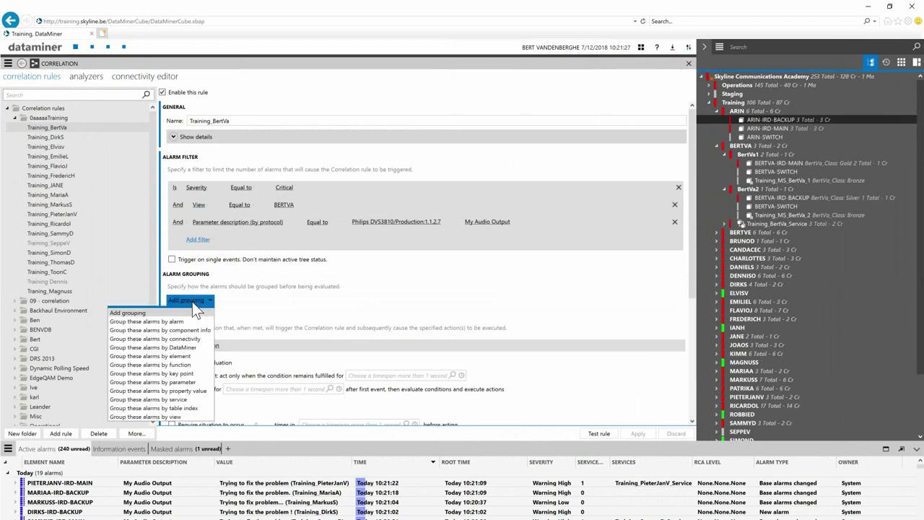
pyautogui.click(181, 356)
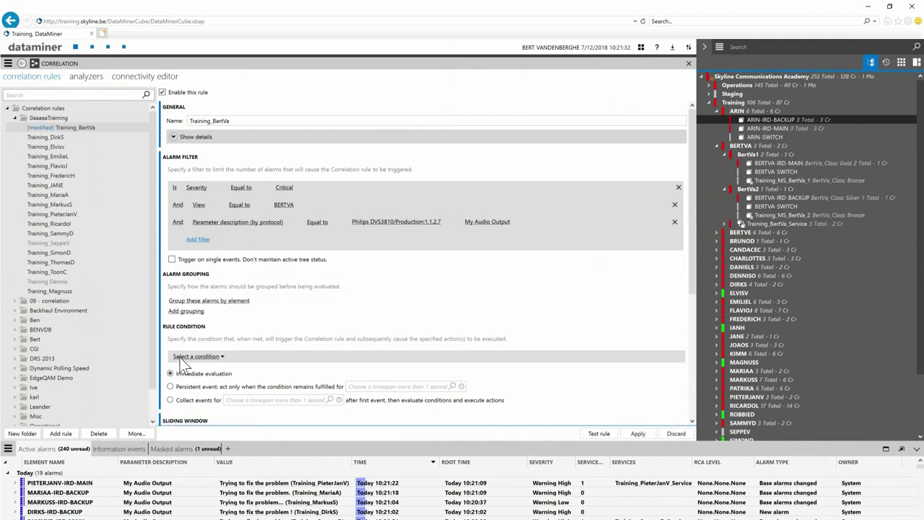
pyautogui.click(638, 435)
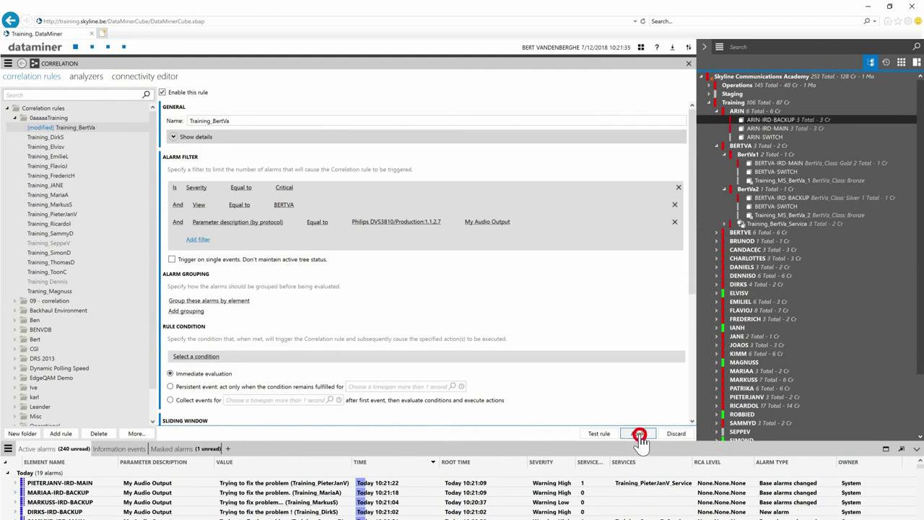
# Set My Audio Output to 9 dBm on both BERTVA-IRD-MAIN and BERTVA-IRD-BACKUP
pyautogui.click(91, 47)
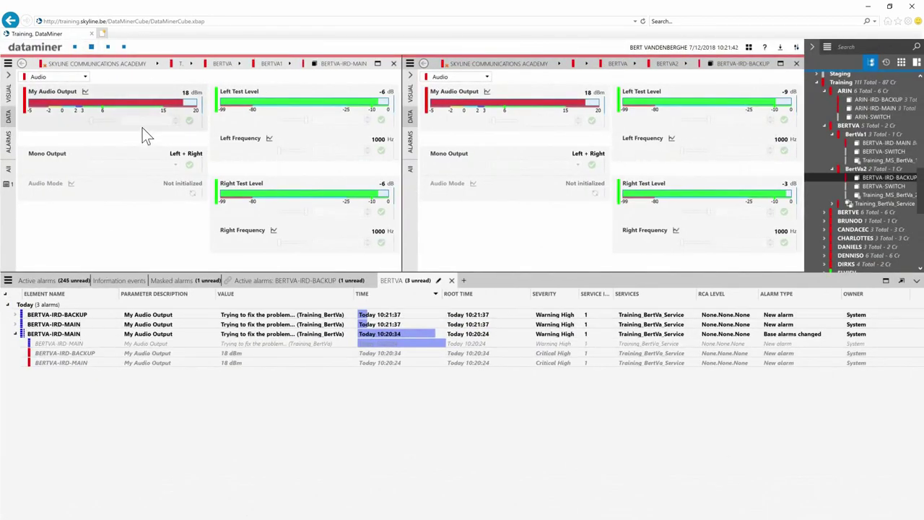
pyautogui.click(176, 119)
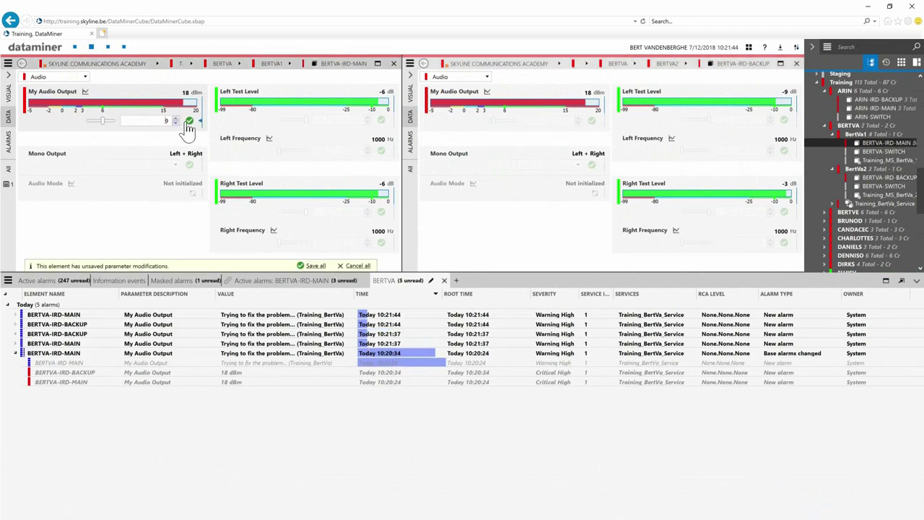
pyautogui.click(193, 120)
pyautogui.click(578, 120)
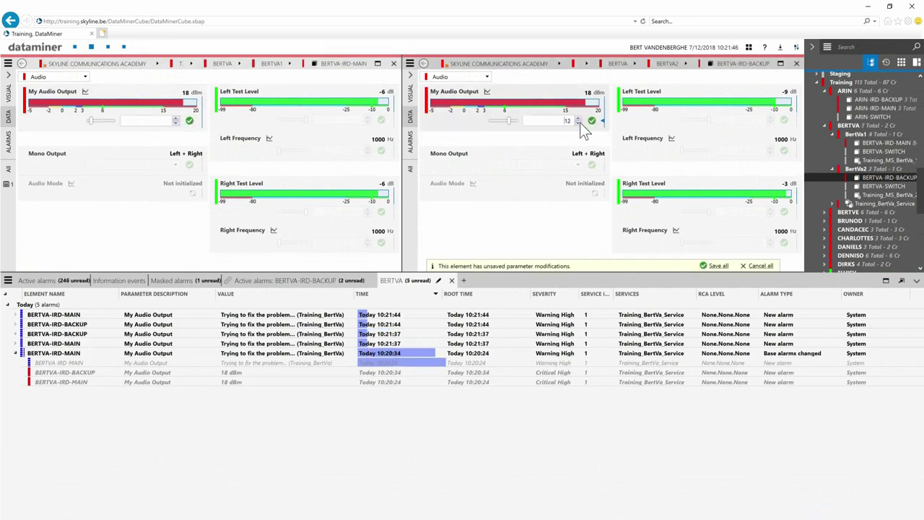
pyautogui.click(592, 121)
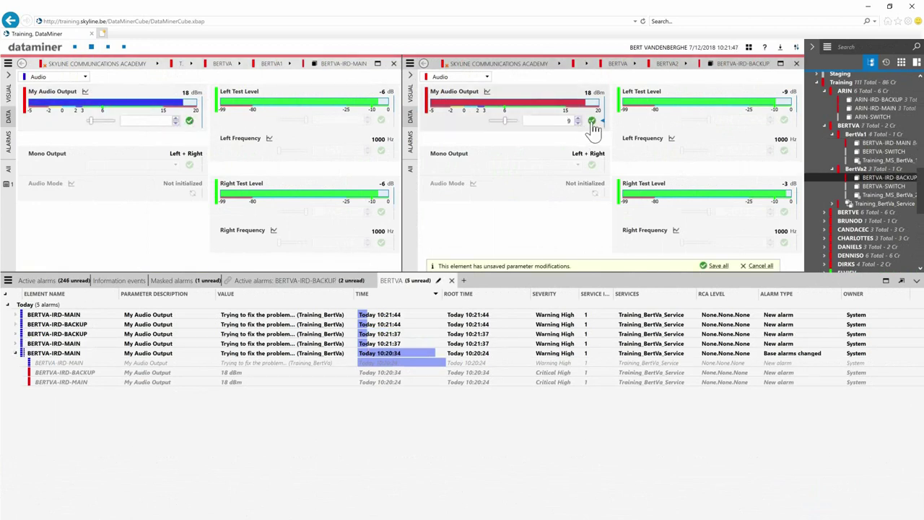
# Clear all the correlated alarms in the BERTVA alarm list
pyautogui.hotkey('ctrl', 'a')
pyautogui.rightClick(96, 345)
pyautogui.click(62, 389)
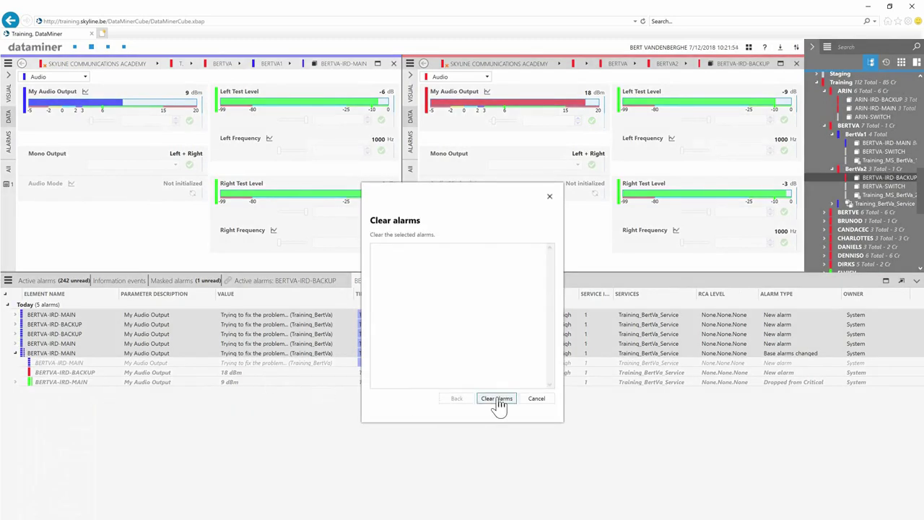
pyautogui.click(496, 398)
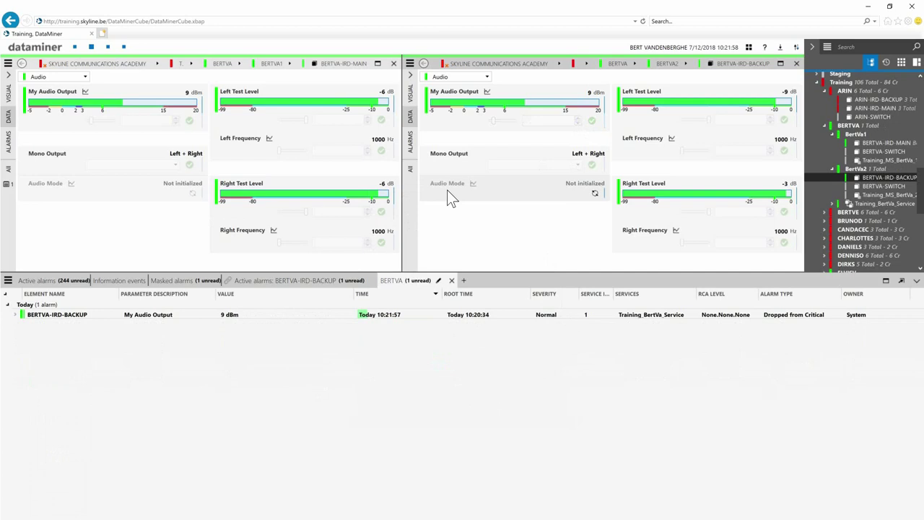
# Clear the remaining My Audio Output alarm of BERTVA-IRD-BACKUP
pyautogui.click(88, 315)
pyautogui.rightClick(88, 316)
pyautogui.click(149, 343)
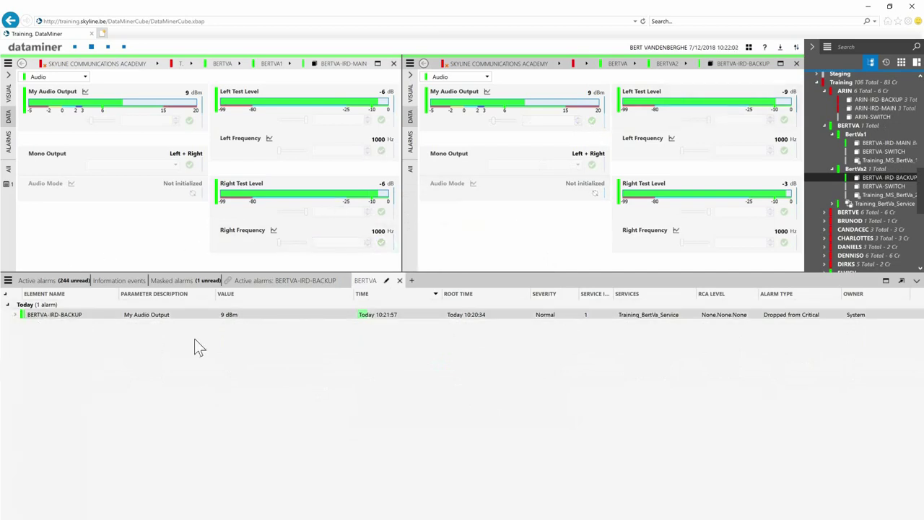
pyautogui.click(488, 341)
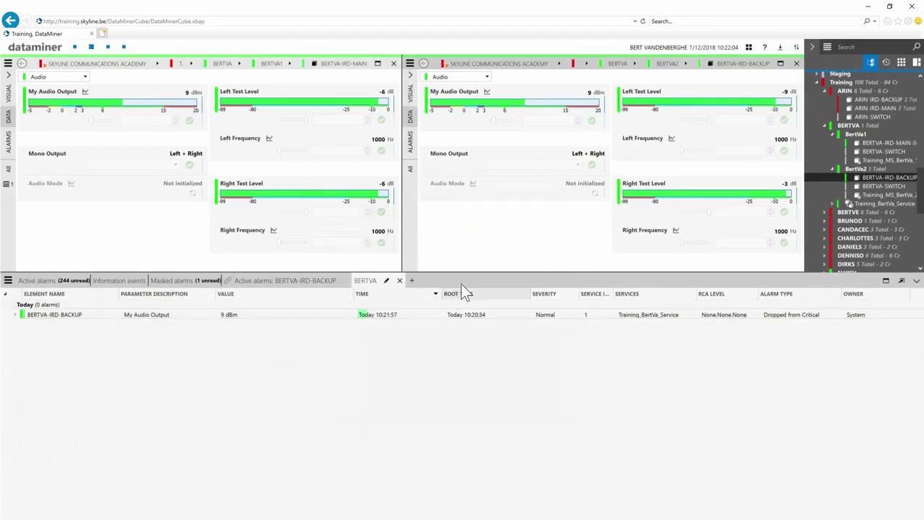
# Shrink the alarm list area and set My Audio Output to 18 dBm on both BERTVA-IRD-MAIN and BERTVA-IRD-BACKUP
pyautogui.moveTo(467, 274); pyautogui.dragTo(467, 312)
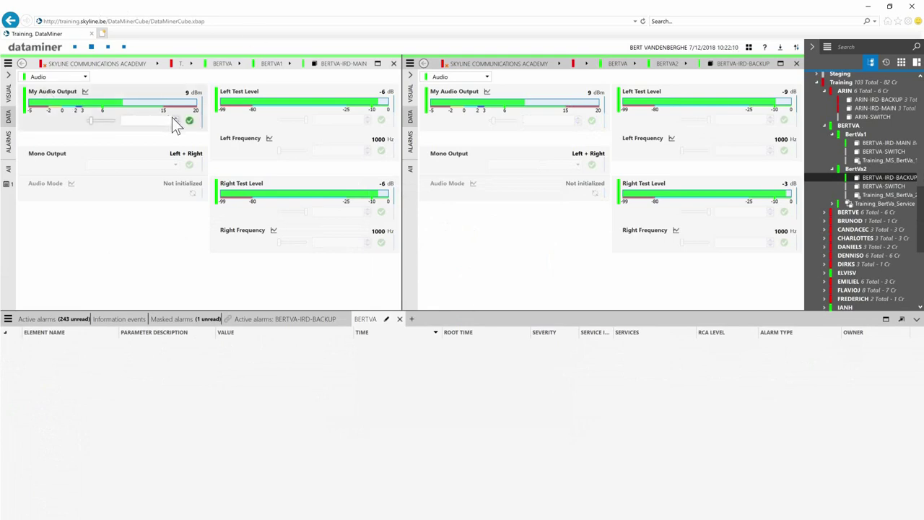
pyautogui.click(174, 119)
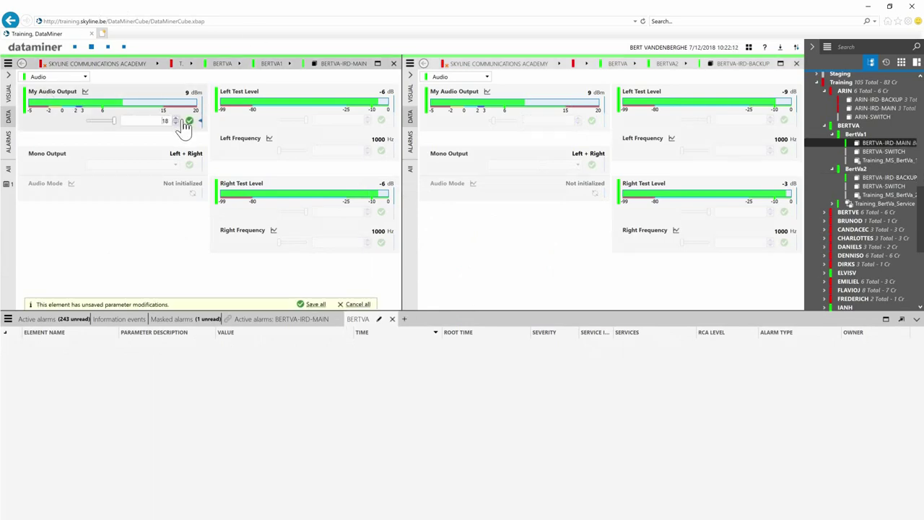
pyautogui.click(190, 122)
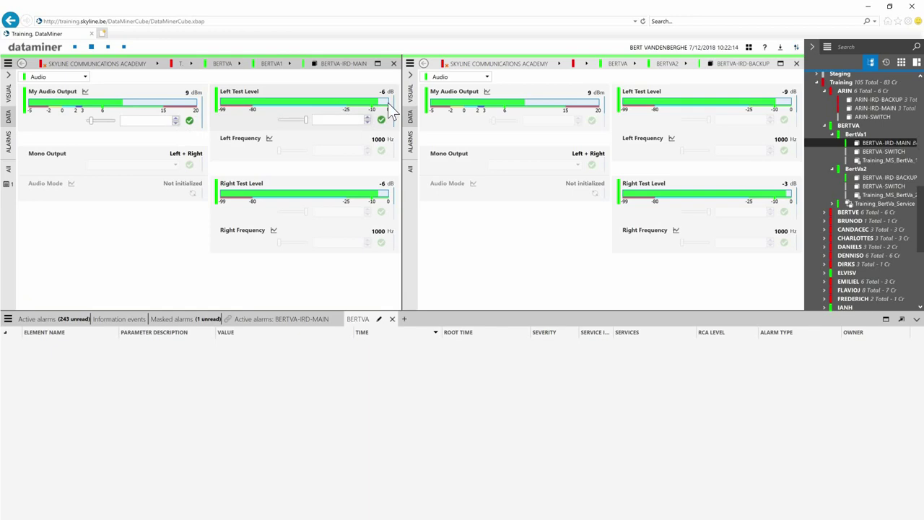
pyautogui.moveTo(390, 109)
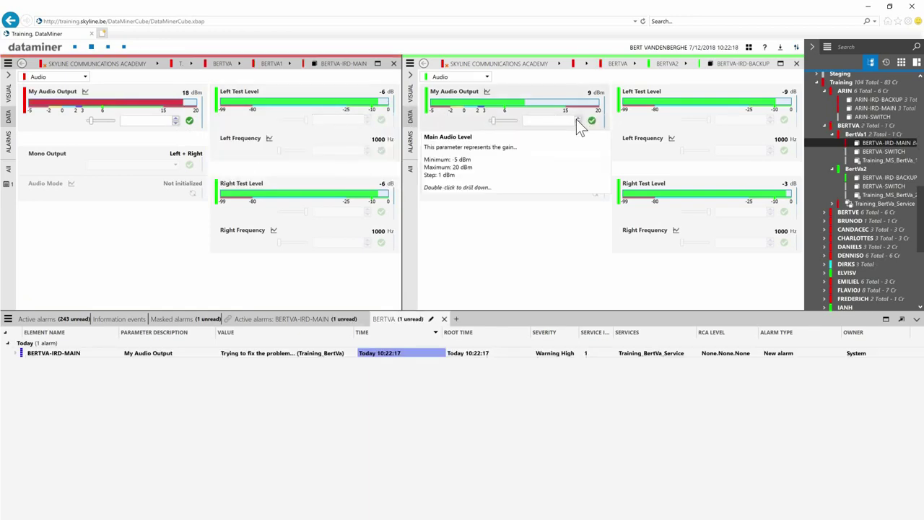
pyautogui.click(578, 119)
pyautogui.click(591, 120)
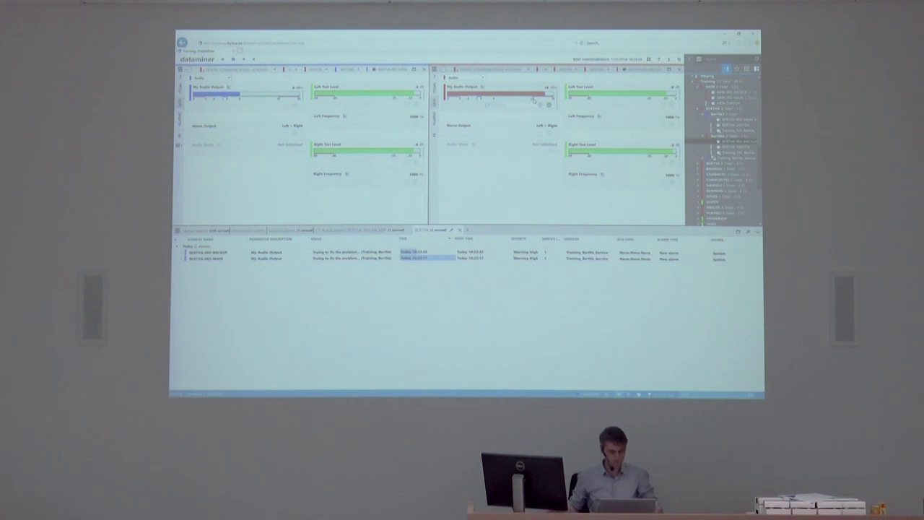
pyautogui.hotkey('alt', 'Tab')
pyautogui.hotkey('alt', 'Tab')
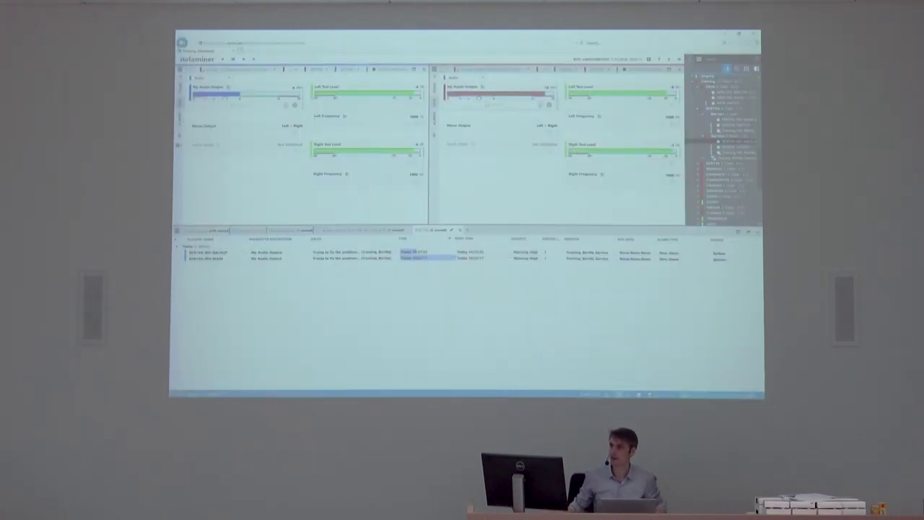
# Add the script condition count(*) > 2 as the rule condition of the Training_BertVa correlation rule
pyautogui.click(223, 59)
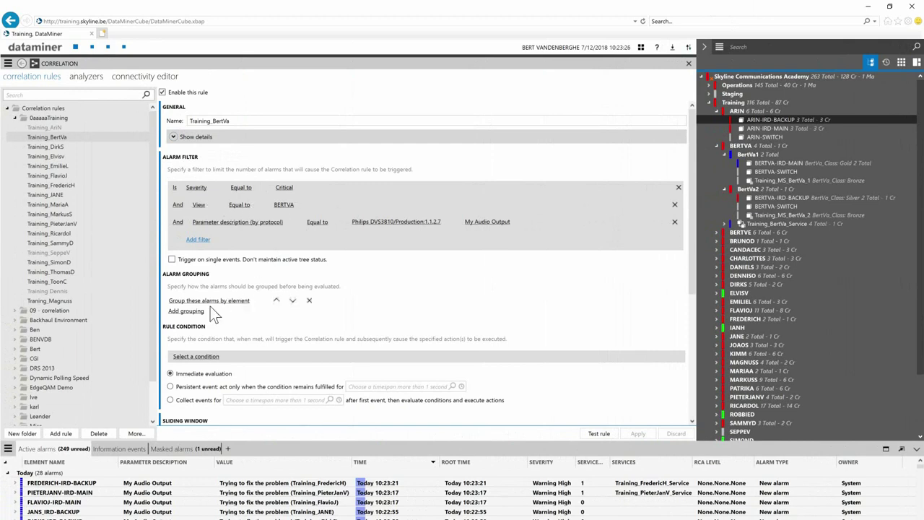
pyautogui.moveTo(228, 303)
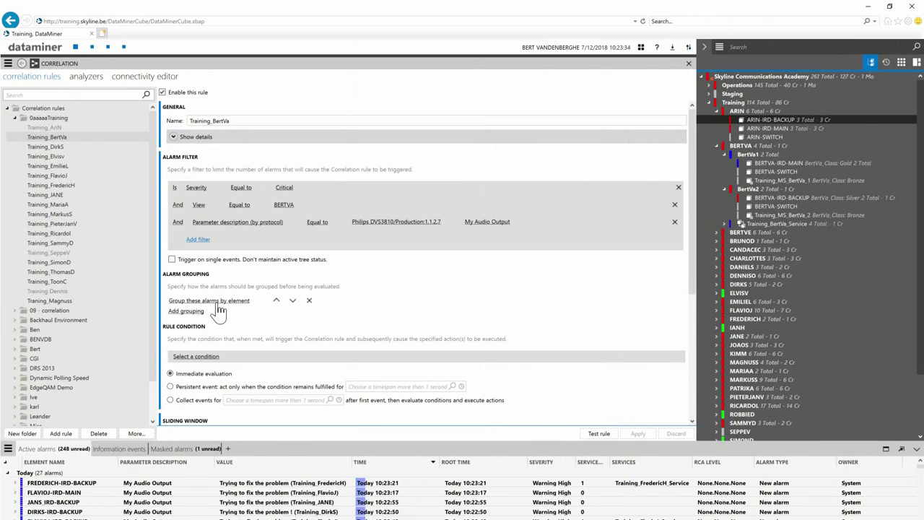
pyautogui.click(202, 355)
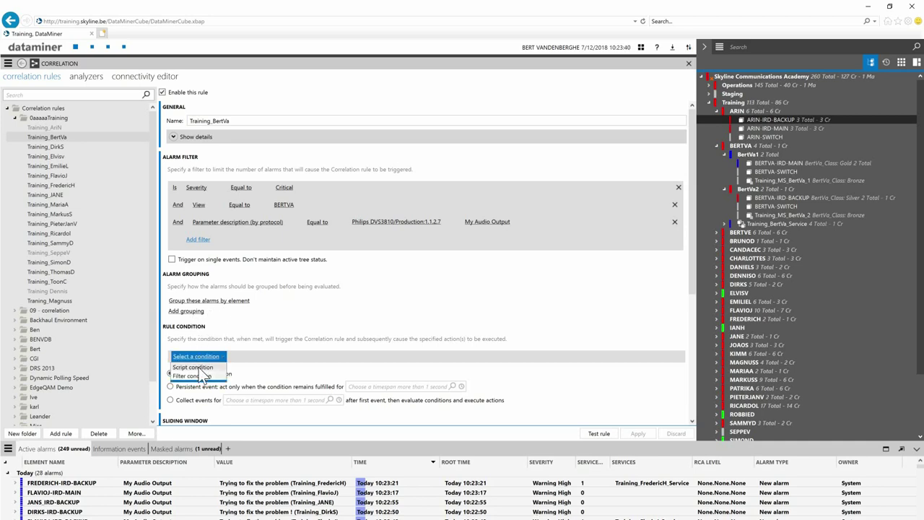
pyautogui.click(198, 367)
pyautogui.click(271, 355)
pyautogui.write('count')
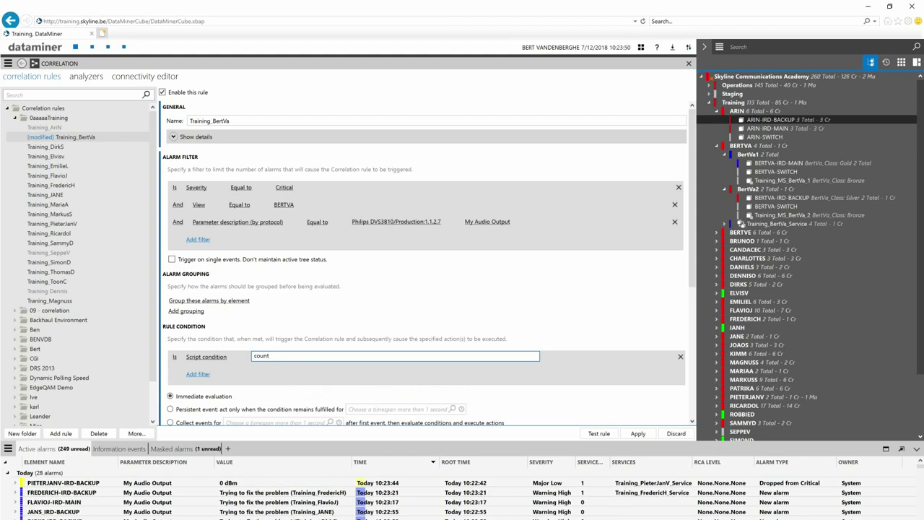
pyautogui.write('(") > 2')
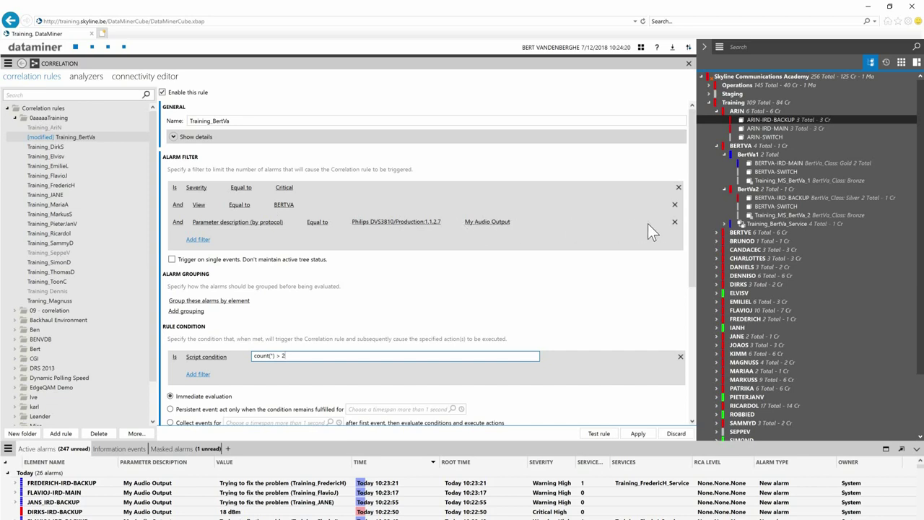
# Remove the My Audio Output parameter description line from the Training_BertVa alarm filter and apply the rule changes
pyautogui.click(674, 223)
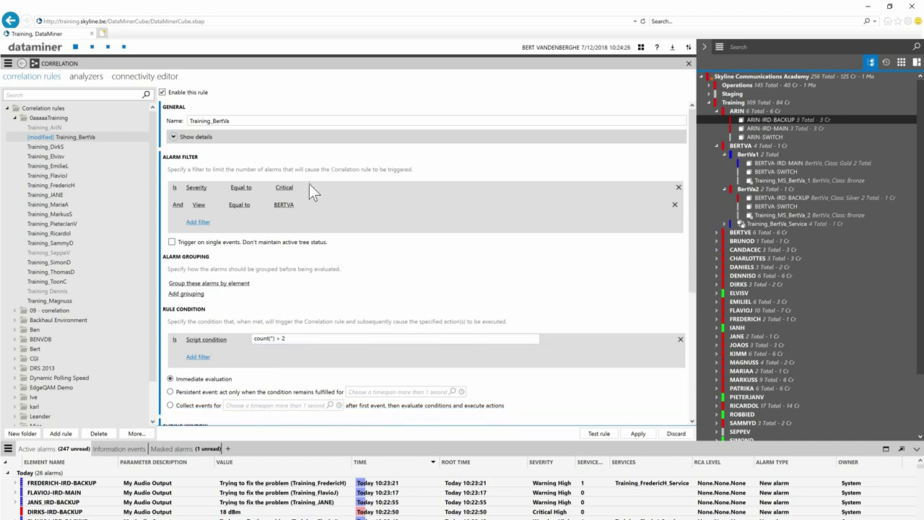
pyautogui.moveTo(235, 287)
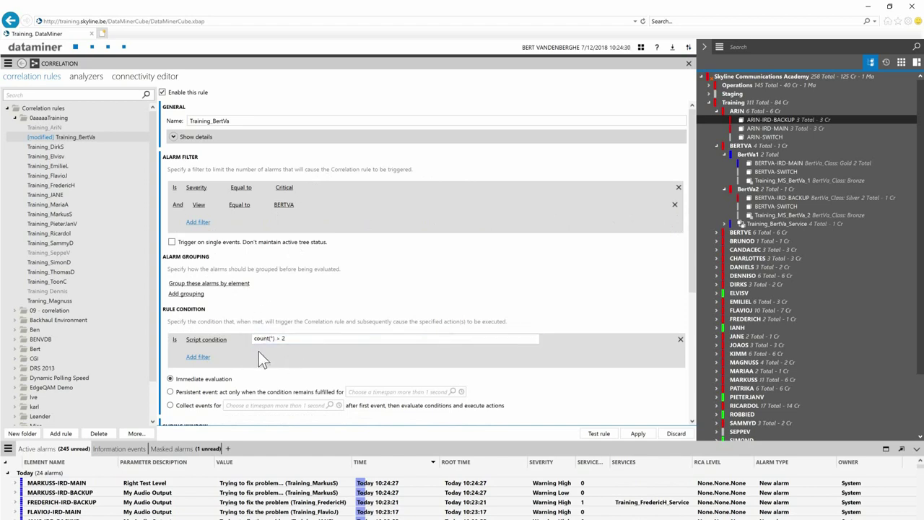
pyautogui.click(638, 435)
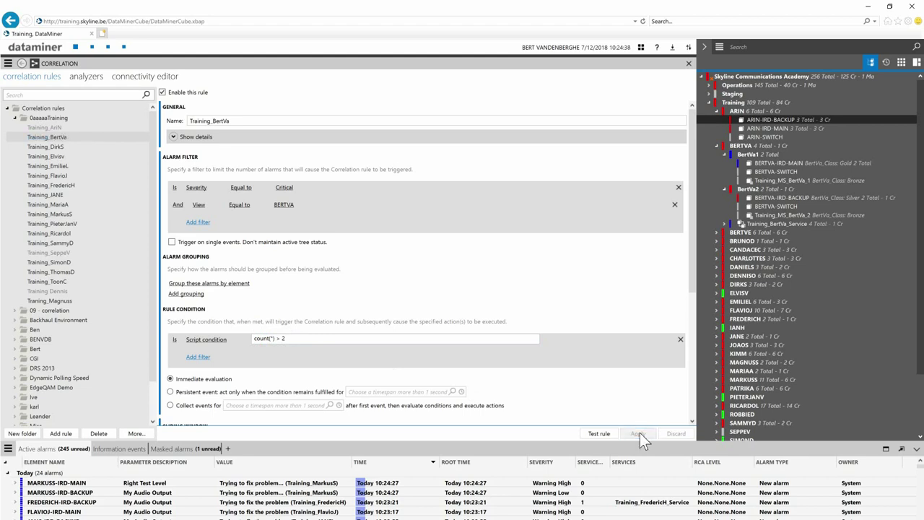
# Lower My Audio Output on BERTVA-IRD-BACKUP to 9 dBm
pyautogui.click(91, 47)
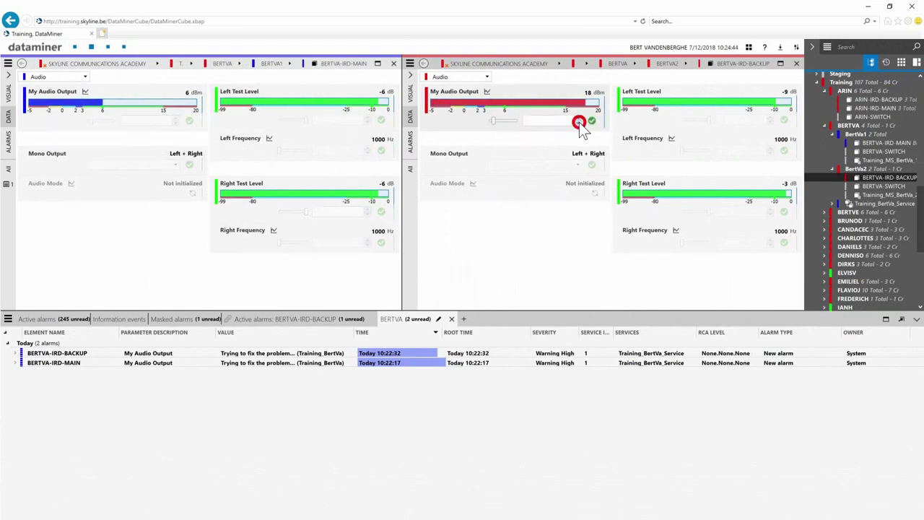
pyautogui.click(579, 121)
pyautogui.click(591, 121)
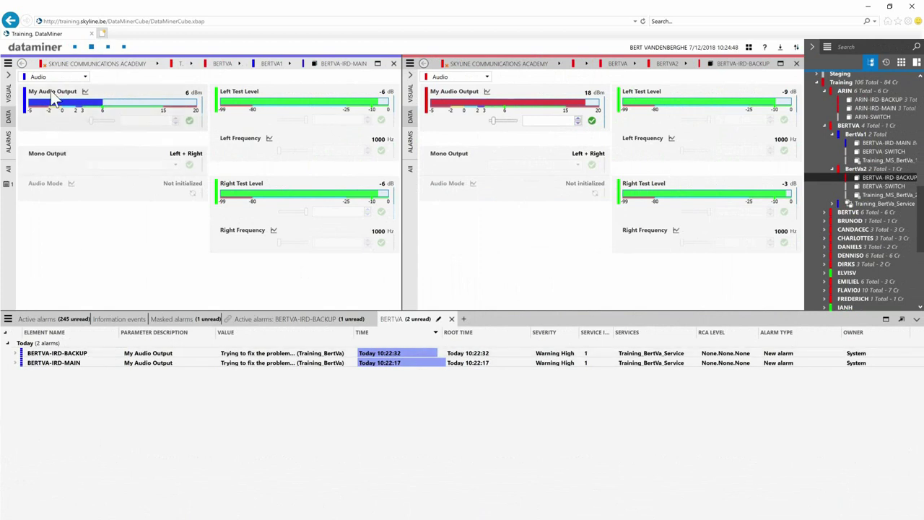
# Check the details of My Audio Output on BERTVA-IRD-MAIN and return to the data display
pyautogui.click(52, 100)
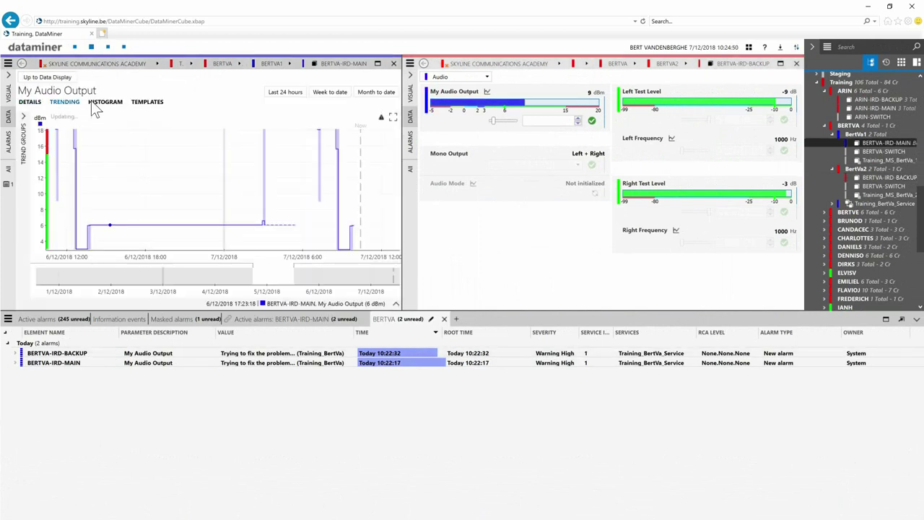
pyautogui.click(29, 102)
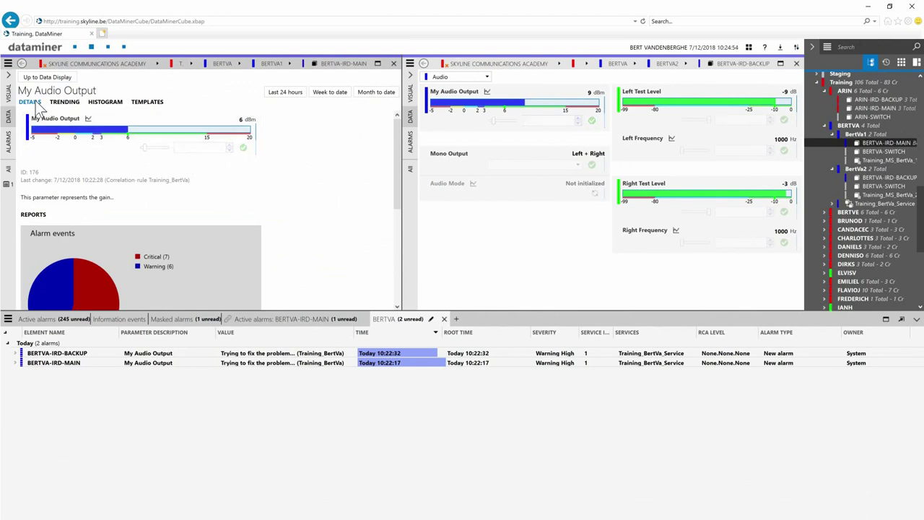
pyautogui.click(38, 77)
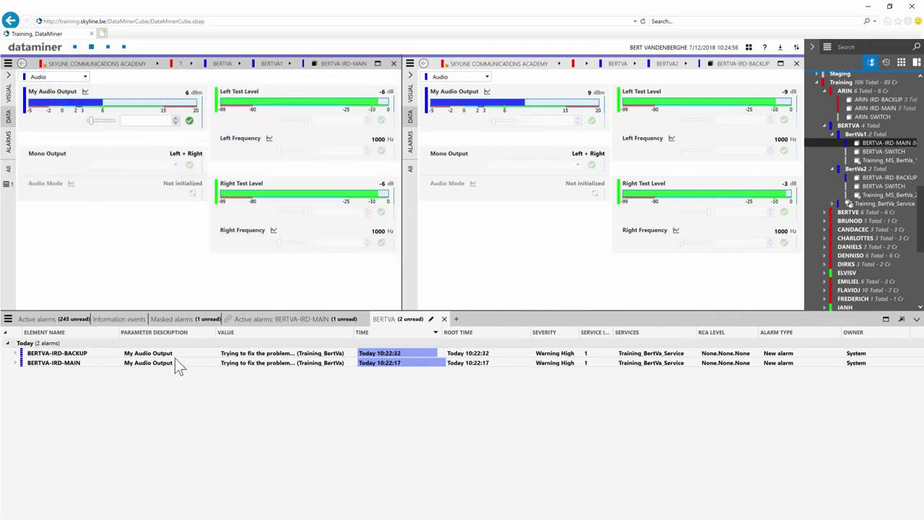
# Clear the correlated My Audio Output alarms of BERTVA-IRD-BACKUP and BERTVA-IRD-MAIN
pyautogui.click(107, 352)
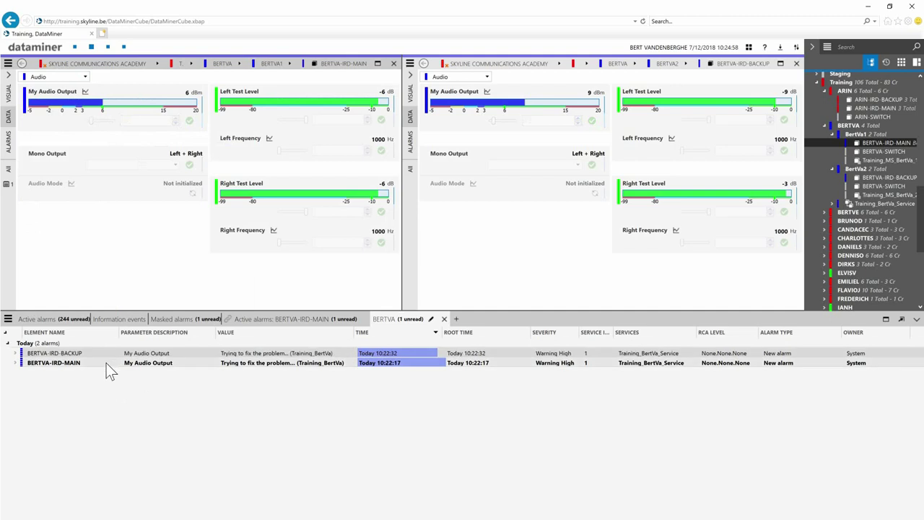
pyautogui.click(106, 362)
pyautogui.rightClick(109, 368)
pyautogui.click(75, 407)
pyautogui.click(496, 398)
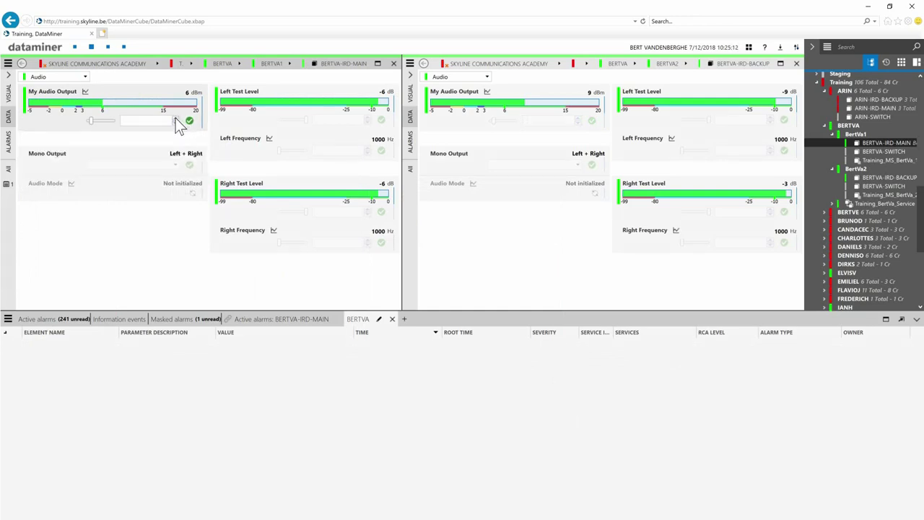
# Raise My Audio Output to 18 dBm on BERTVA-IRD-MAIN and BERTVA-IRD-BACKUP to test the new rule condition
pyautogui.click(175, 119)
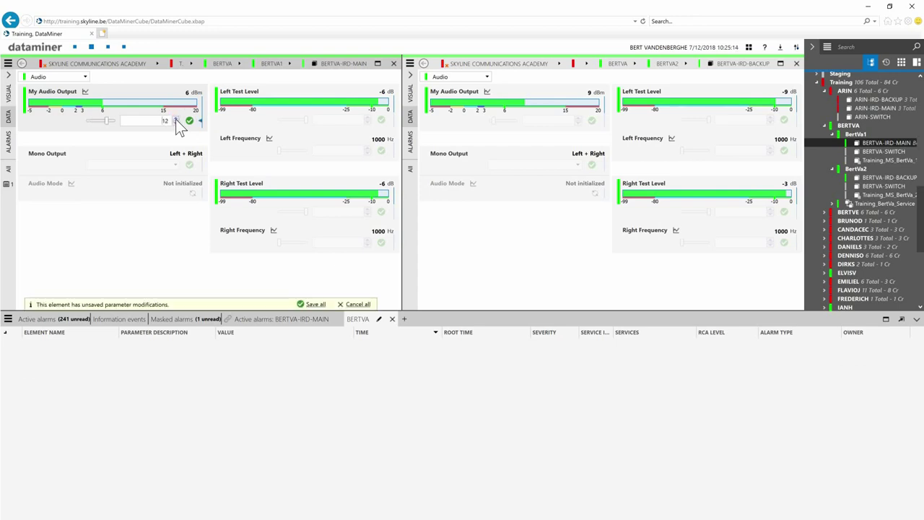
pyautogui.click(176, 118)
pyautogui.click(190, 121)
pyautogui.click(577, 118)
pyautogui.click(577, 118)
pyautogui.click(577, 119)
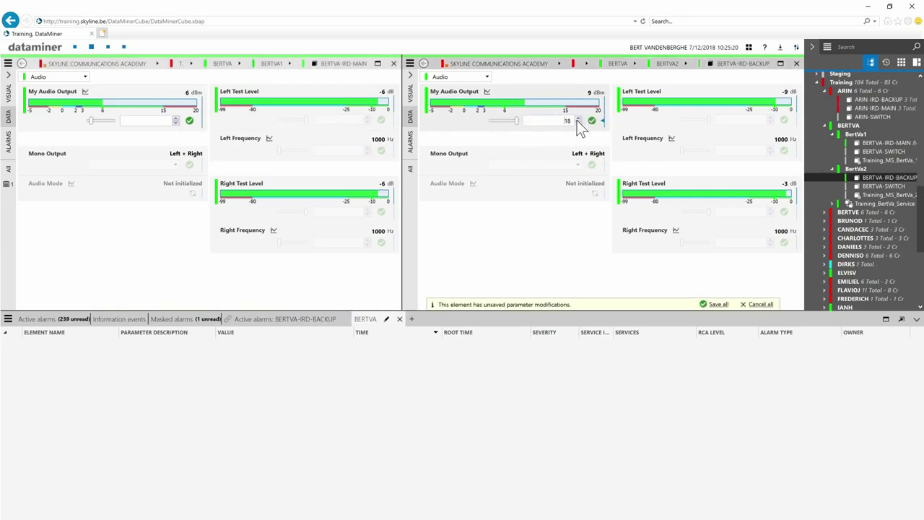
pyautogui.click(591, 121)
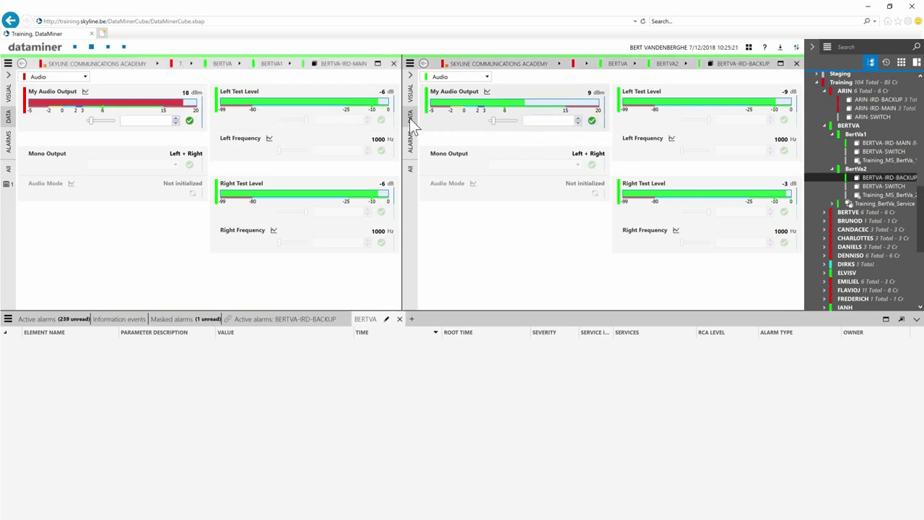
# Lower Left Test Level to -99 dB on both BERTVA-IRD-MAIN and BERTVA-IRD-BACKUP
pyautogui.click(367, 120)
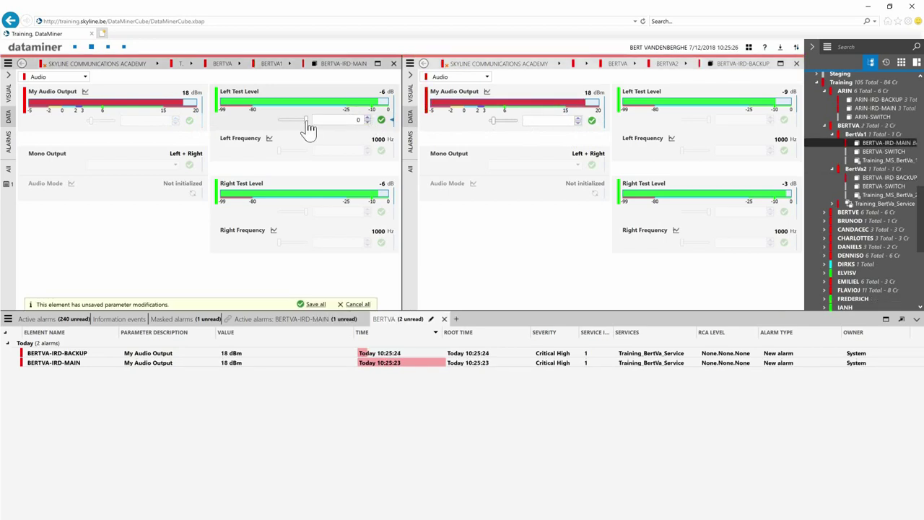
pyautogui.click(381, 120)
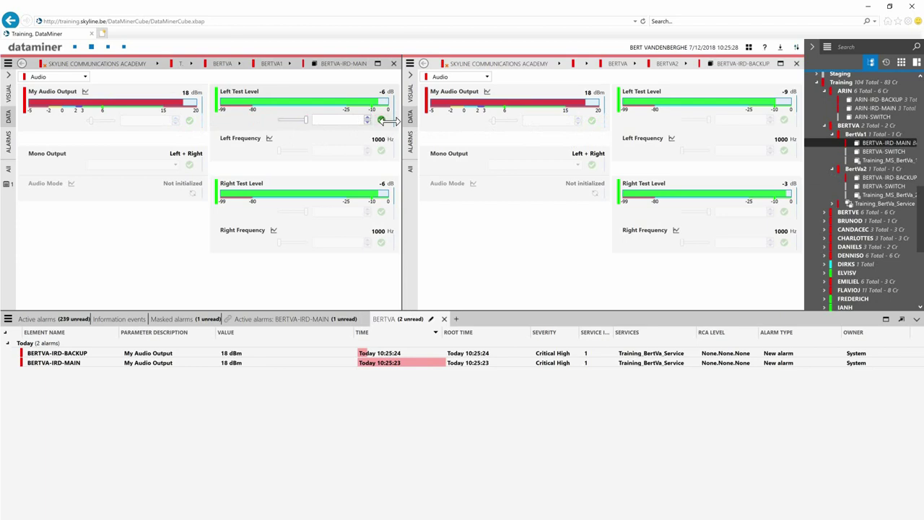
pyautogui.click(707, 121)
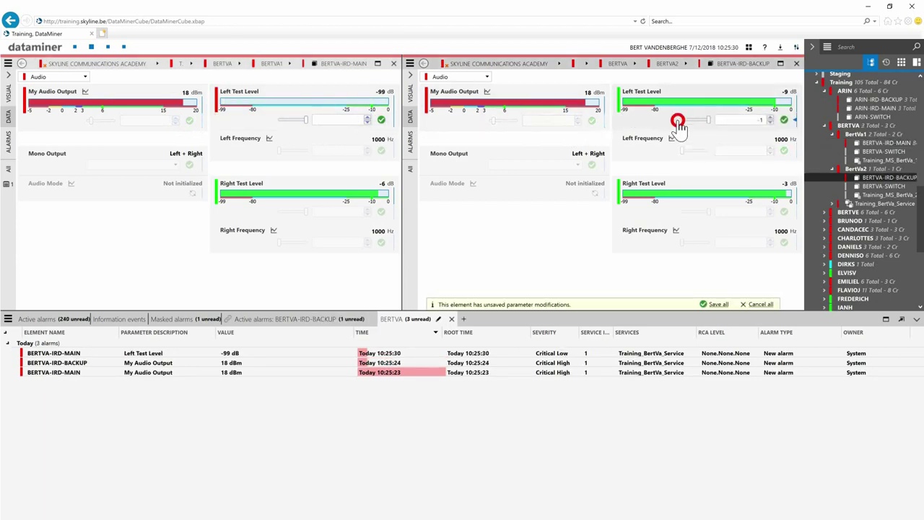
pyautogui.click(784, 121)
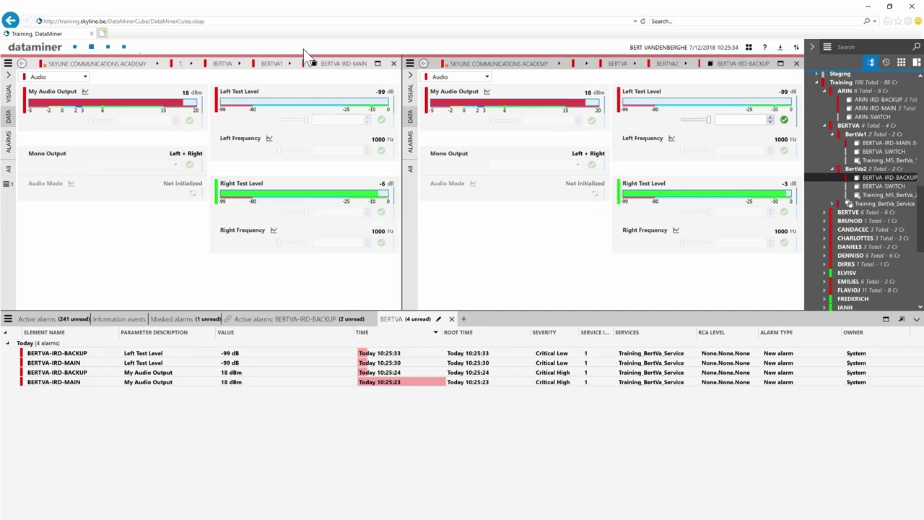
# Lower Right Test Level on BERTVA-IRD-MAIN to -99 dB and expand the element's correlated alarm to show its base alarms
pyautogui.click(356, 244)
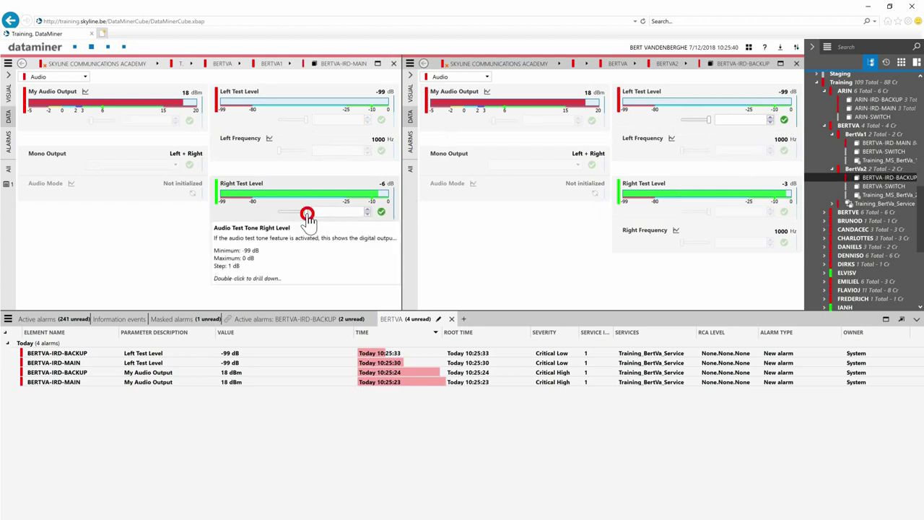
pyautogui.moveTo(307, 213); pyautogui.dragTo(280, 212)
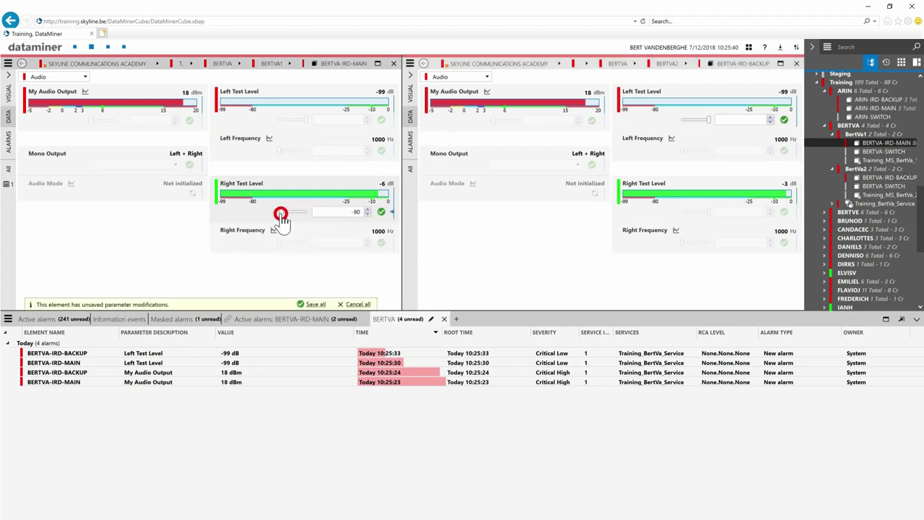
pyautogui.click(381, 213)
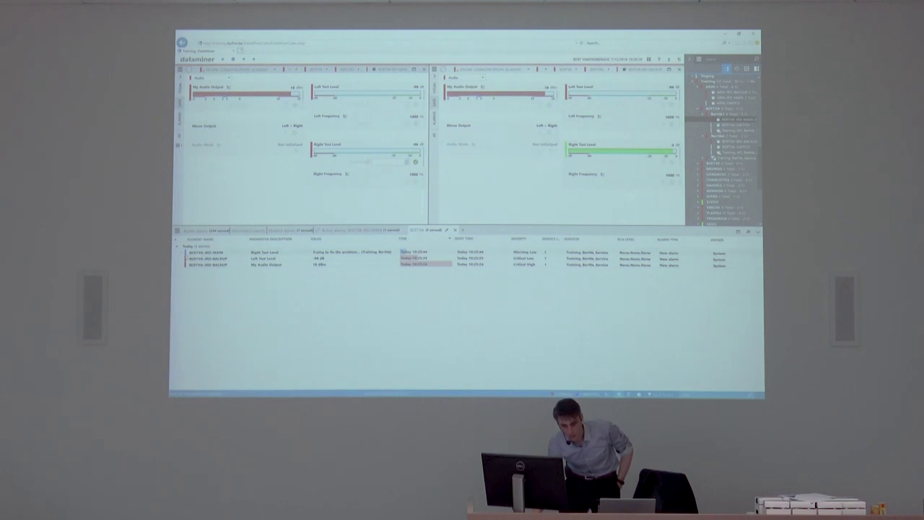
pyautogui.click(17, 353)
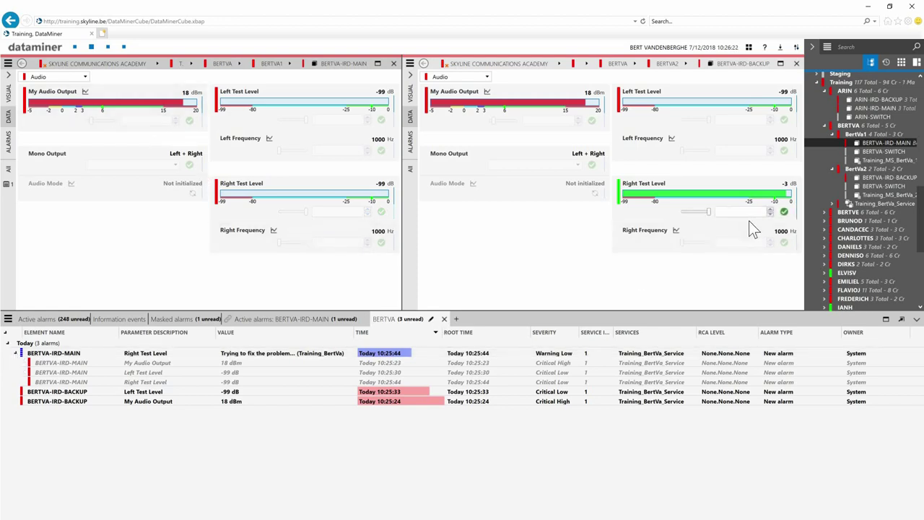
# Lower Right Test Level on BERTVA-IRD-BACKUP to -99 dB and expand that element's correlated alarm
pyautogui.click(702, 211)
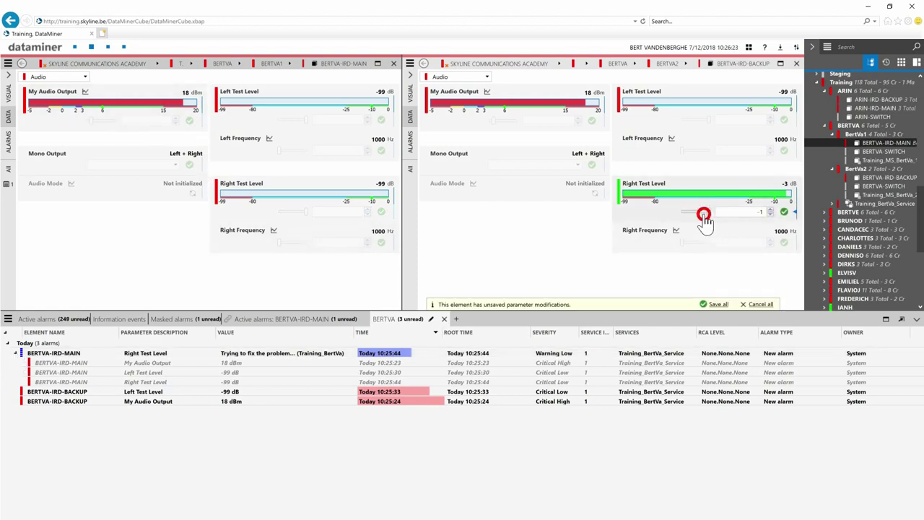
pyautogui.click(784, 212)
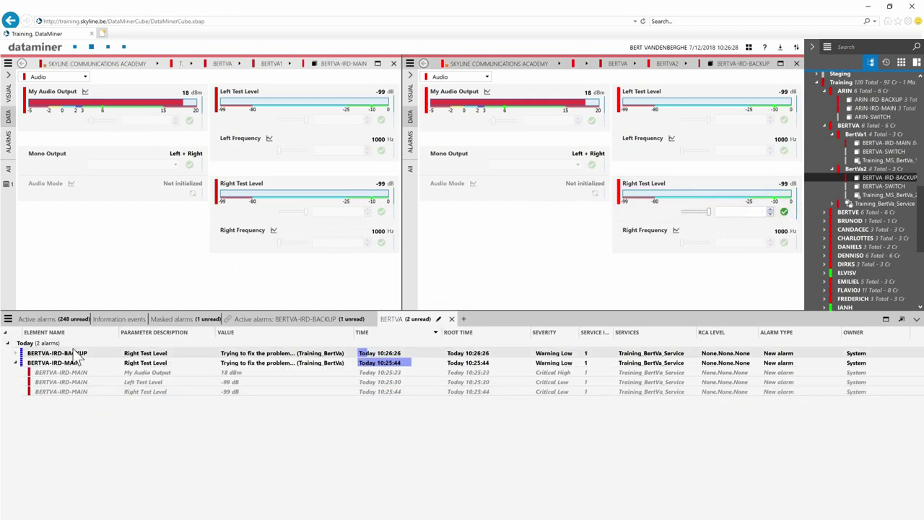
pyautogui.click(15, 353)
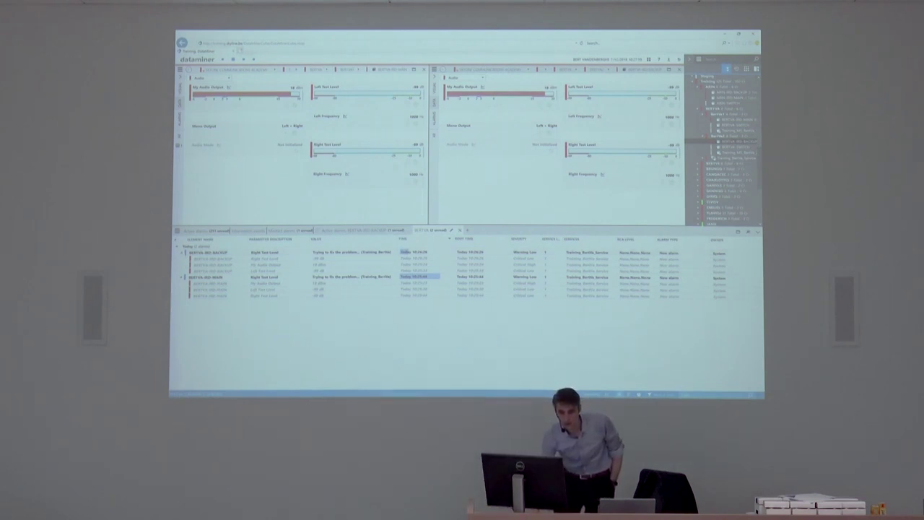
# Replace the script condition of the Training_BertVa correlation rule with a filter condition on Parameter description (by protocol)
pyautogui.click(225, 61)
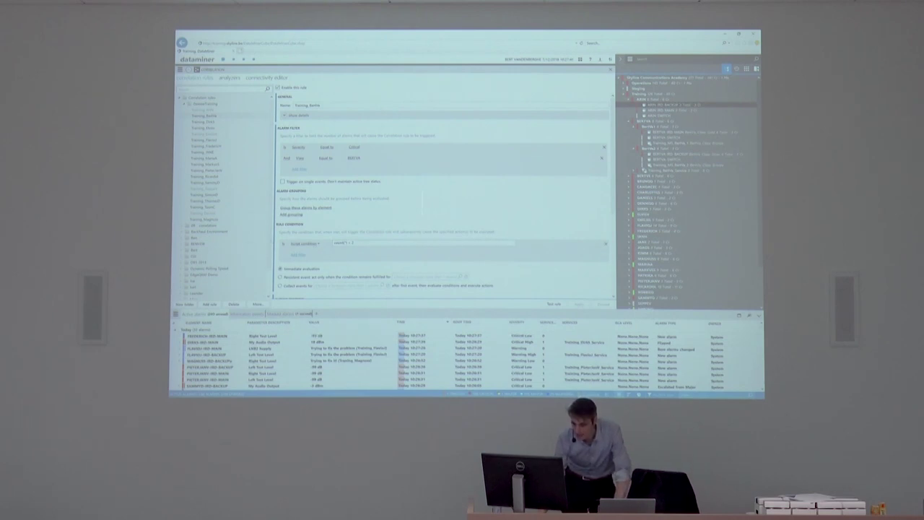
pyautogui.click(212, 341)
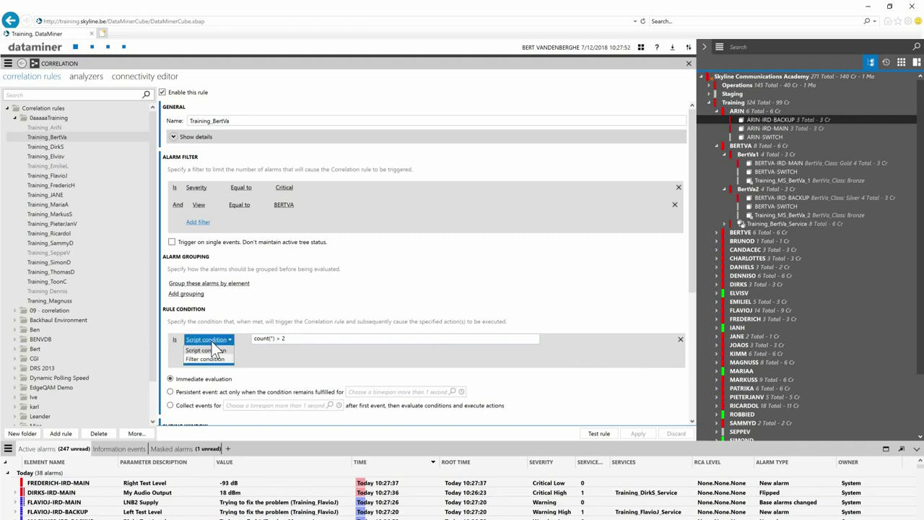
pyautogui.click(210, 359)
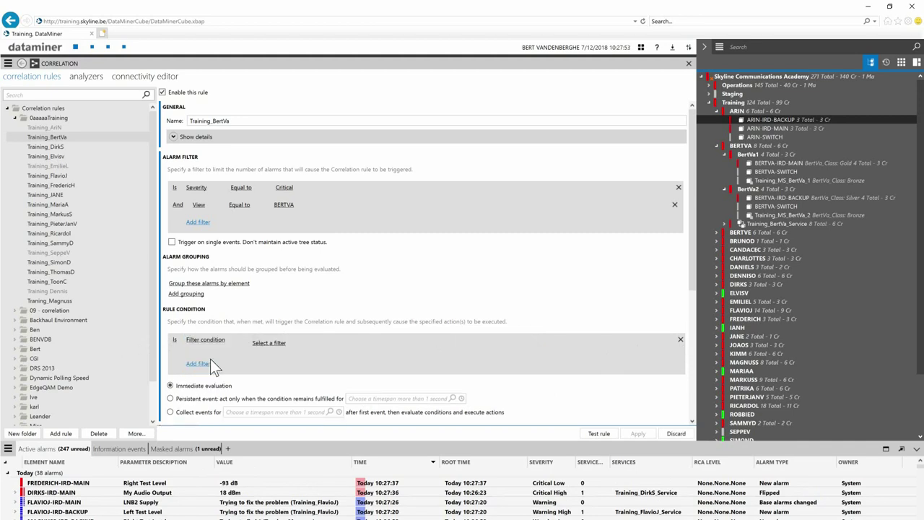
pyautogui.click(266, 344)
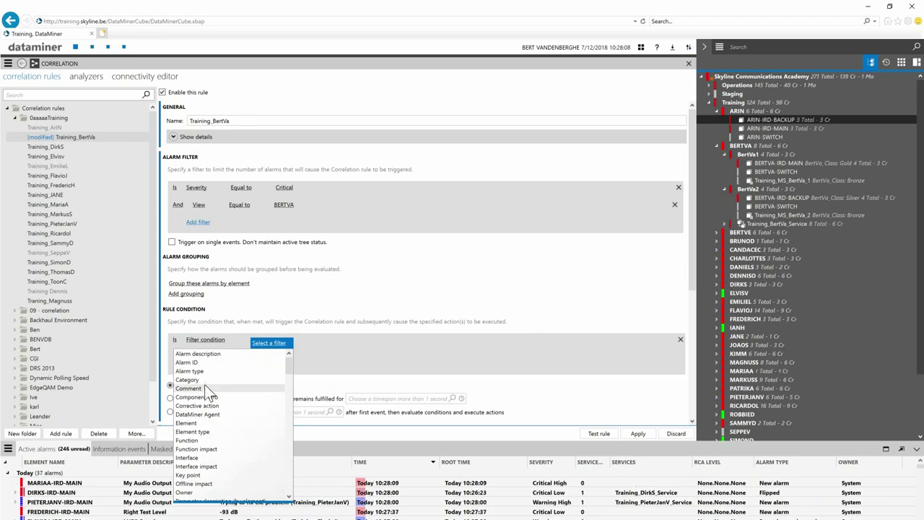
pyautogui.scroll(-5, 209, 443)
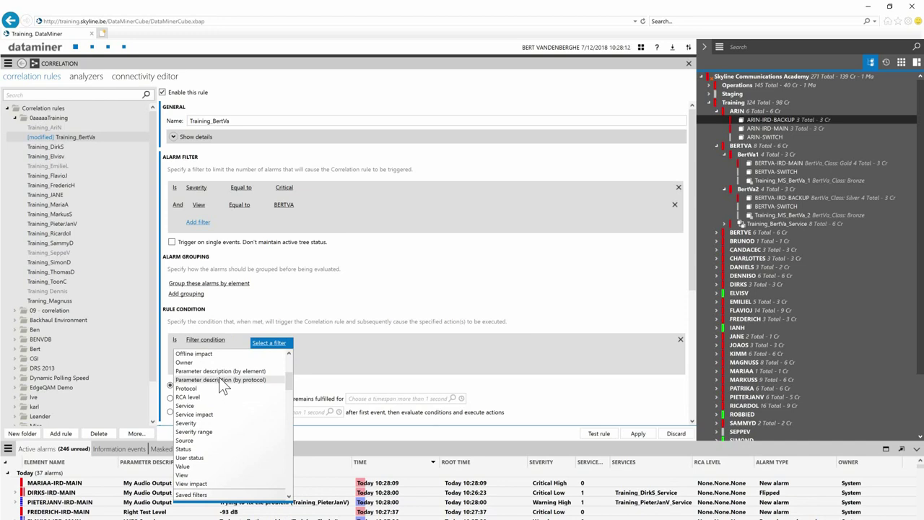
pyautogui.click(219, 377)
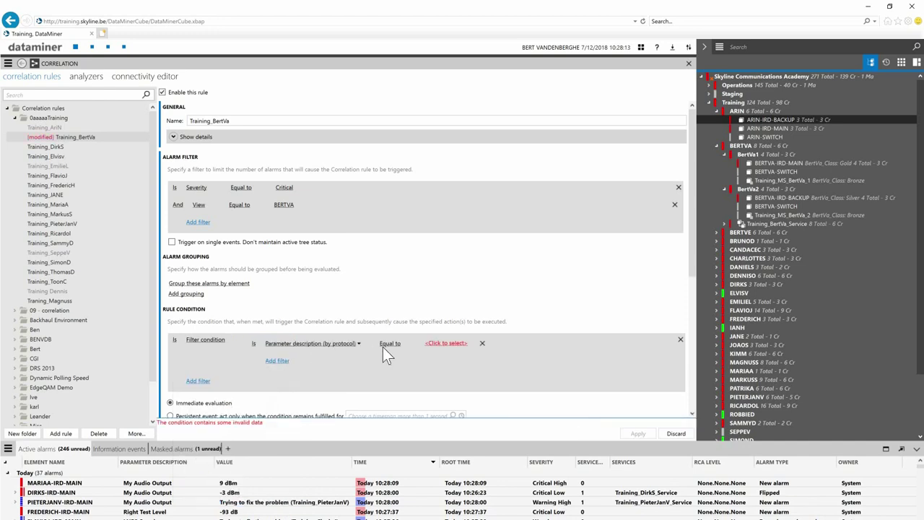
# Set the protocol in the rule's filter condition to Philips DVS3810/Production:1.1.2.7
pyautogui.click(454, 344)
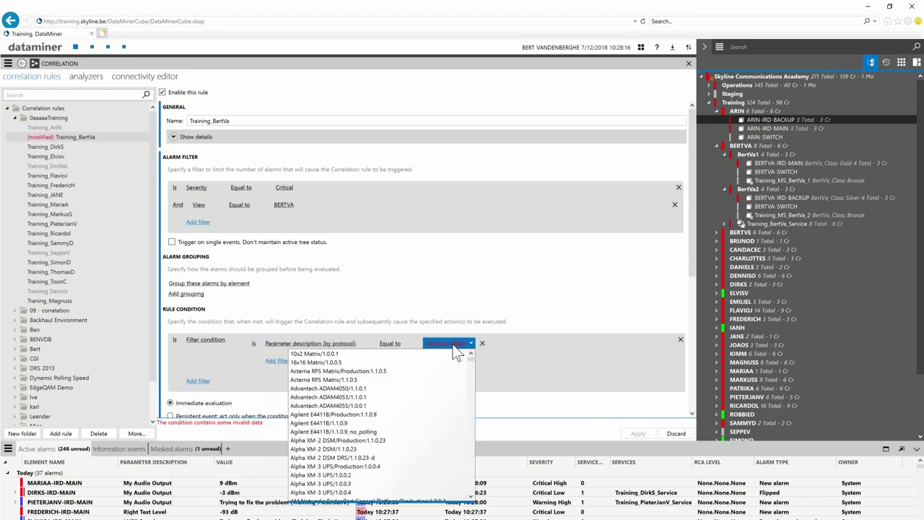
pyautogui.scroll(-10, 363, 398)
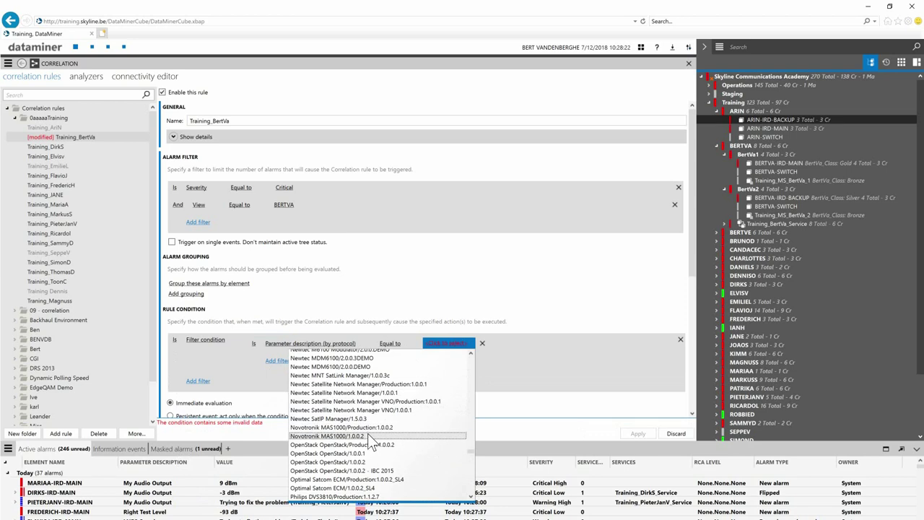
pyautogui.scroll(-1, 367, 433)
pyautogui.click(351, 473)
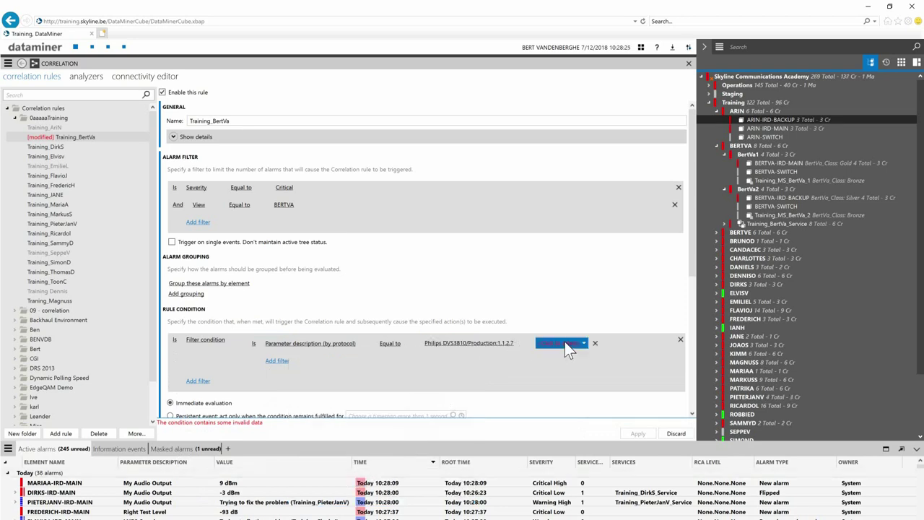
# Add Left Test Level as the parameter of the filter condition and apply the rule changes
pyautogui.click(565, 342)
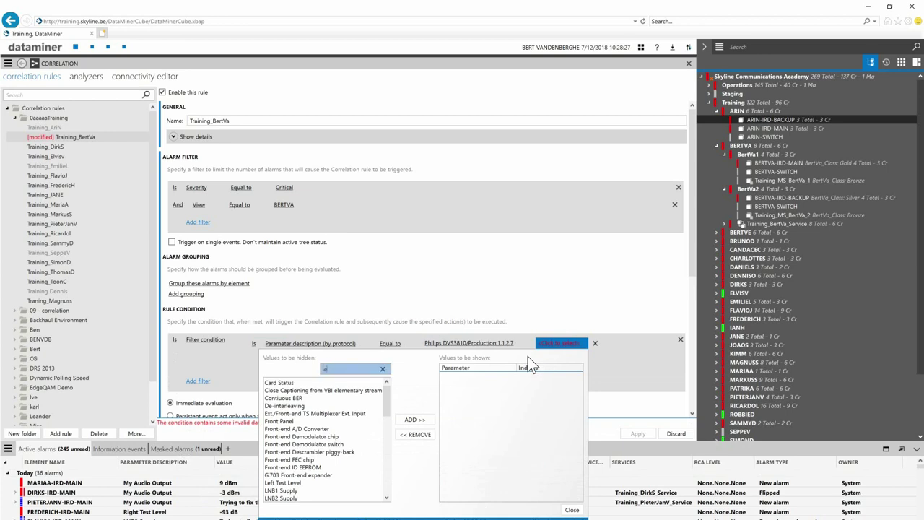
pyautogui.write('lef')
pyautogui.doubleClick(327, 383)
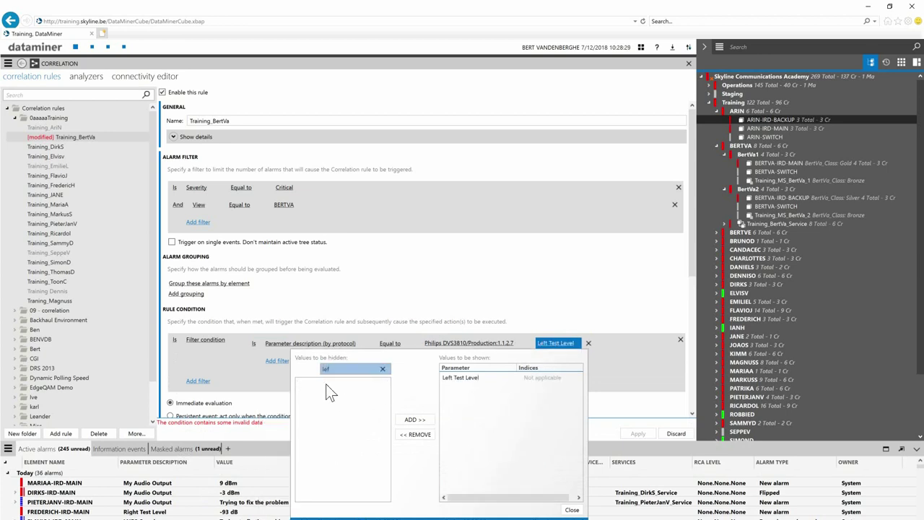
pyautogui.click(571, 510)
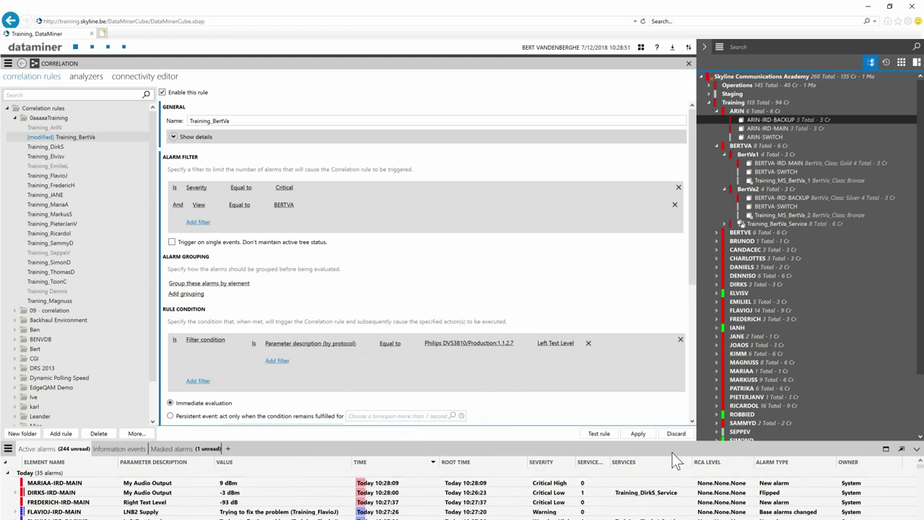
pyautogui.click(637, 434)
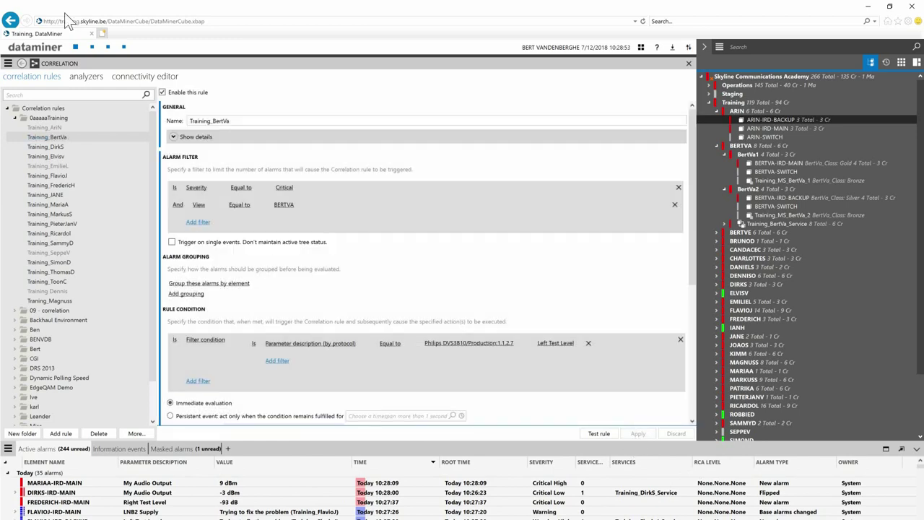
# Return to the element data display and set My Audio Output on BERTVA-IRD-MAIN to 6 dBm
pyautogui.click(92, 46)
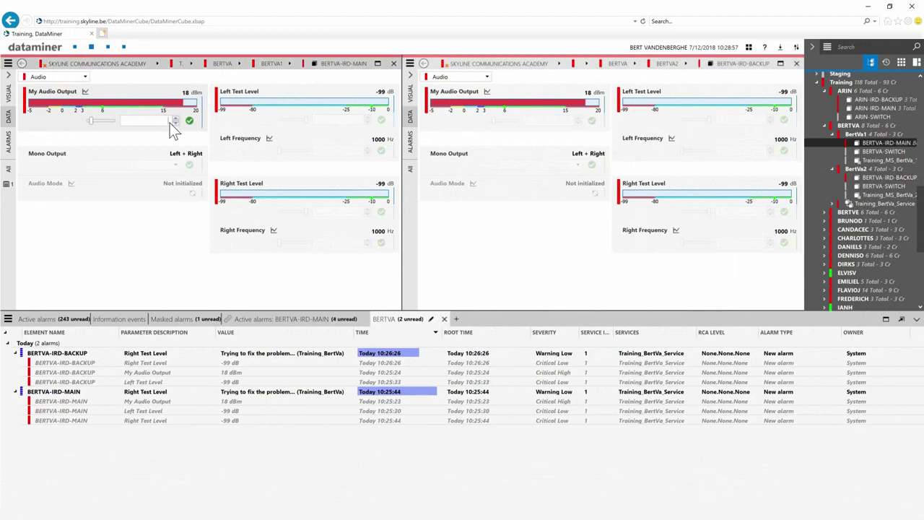
pyautogui.click(169, 123)
pyautogui.write('6')
# Try to set Left and Right Test Level on BERTVA-IRD-MAIN to 6 dB, accepting the adjustment to 0 dB
pyautogui.click(355, 119)
pyautogui.write('6')
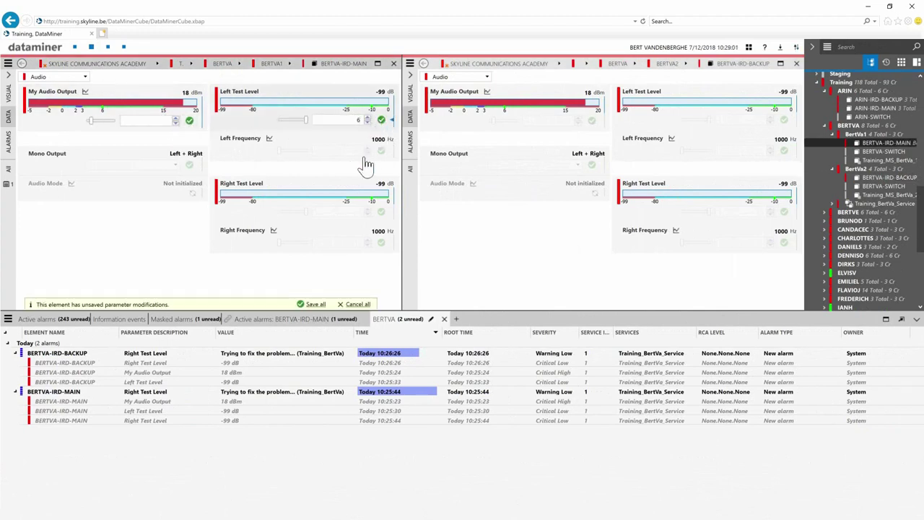
pyautogui.click(352, 213)
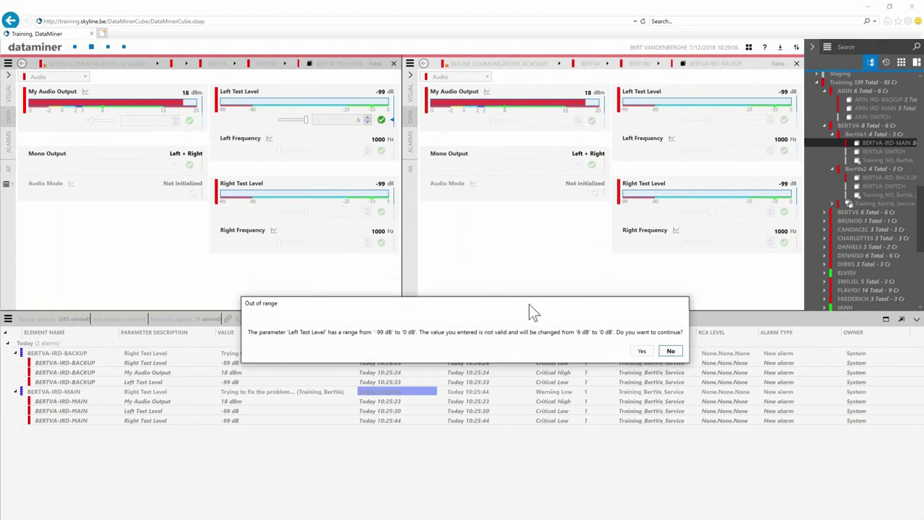
pyautogui.click(641, 351)
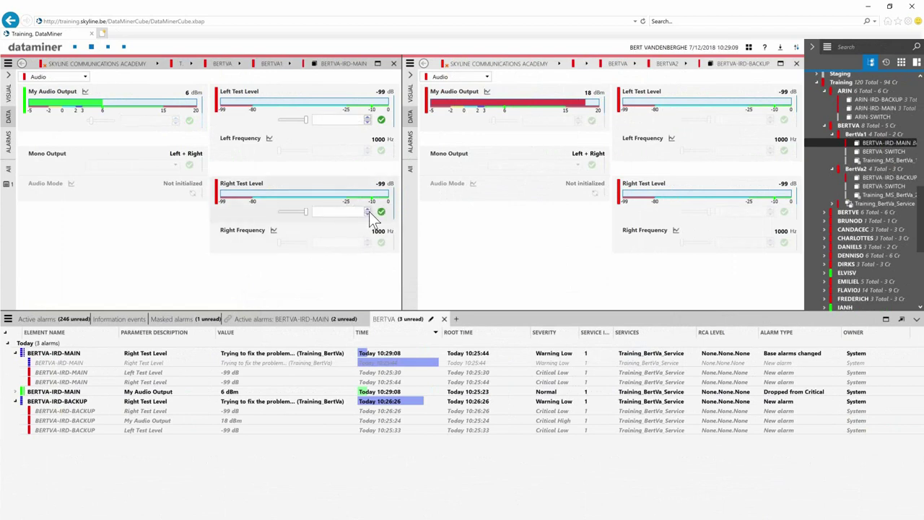
pyautogui.click(368, 210)
pyautogui.click(380, 212)
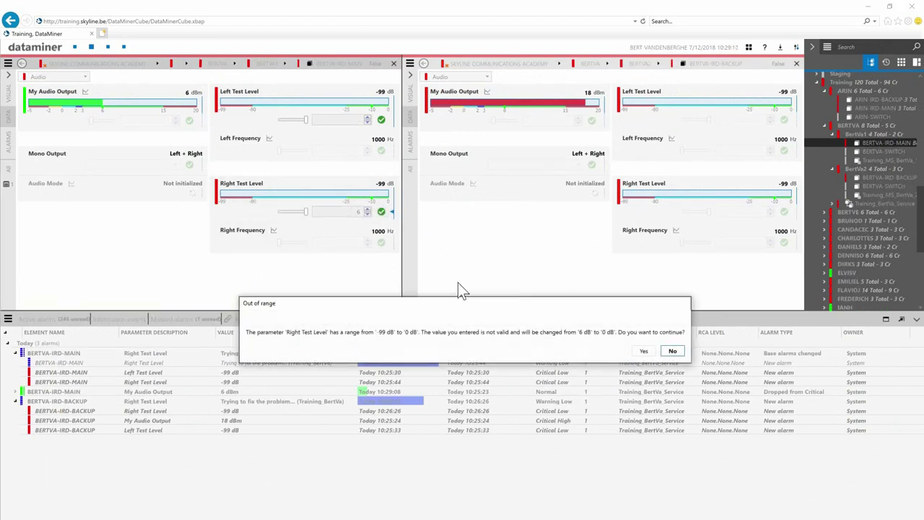
pyautogui.click(671, 352)
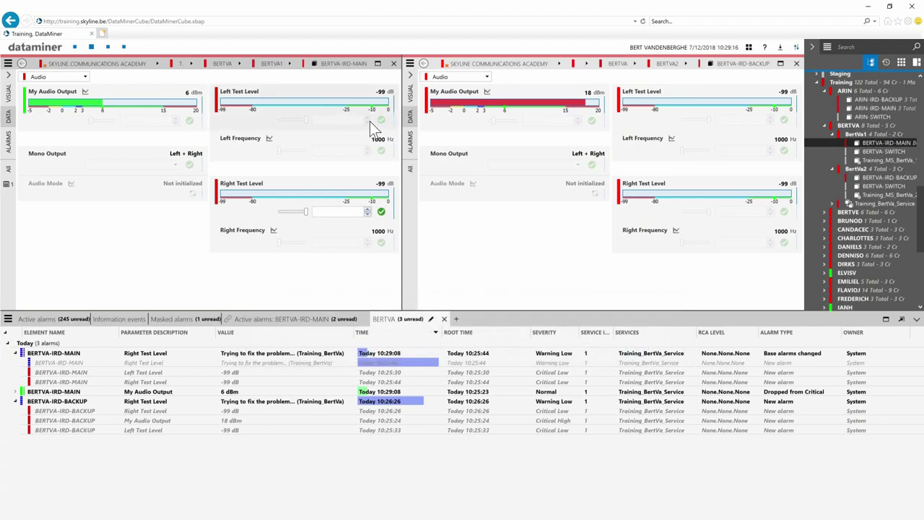
# Set Left Test Level to -18 dB and Right Test Level to -6 dB on BERTVA-IRD-MAIN
pyautogui.click(367, 117)
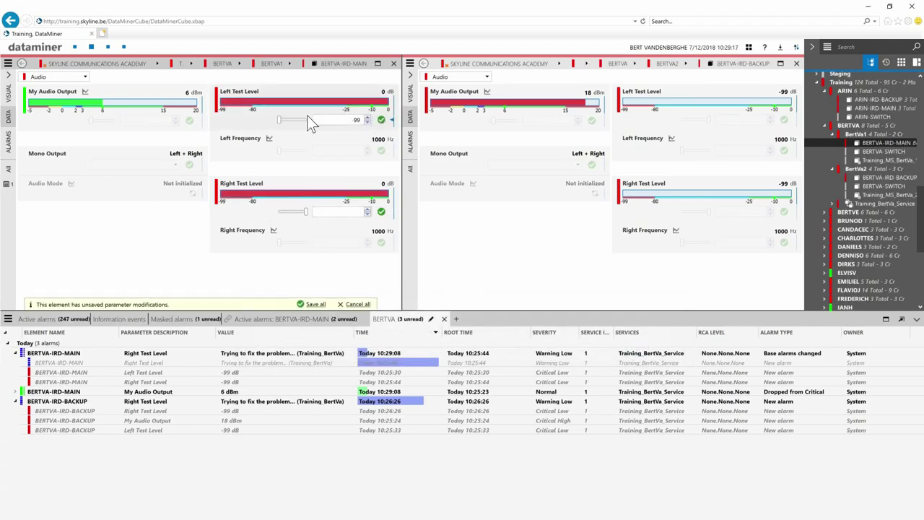
pyautogui.moveTo(279, 119)
pyautogui.mouseDown()
pyautogui.moveTo(309, 123)
pyautogui.moveTo(297, 121)
pyautogui.mouseUp()
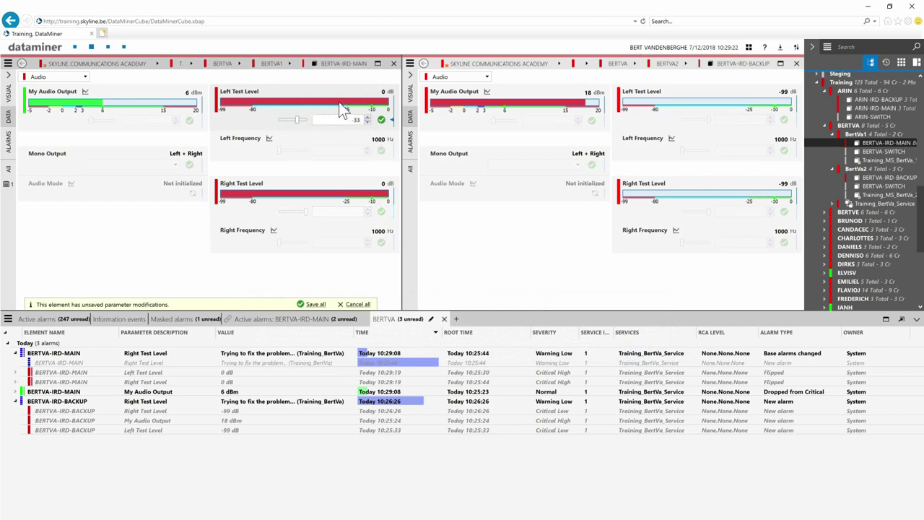
pyautogui.click(305, 120)
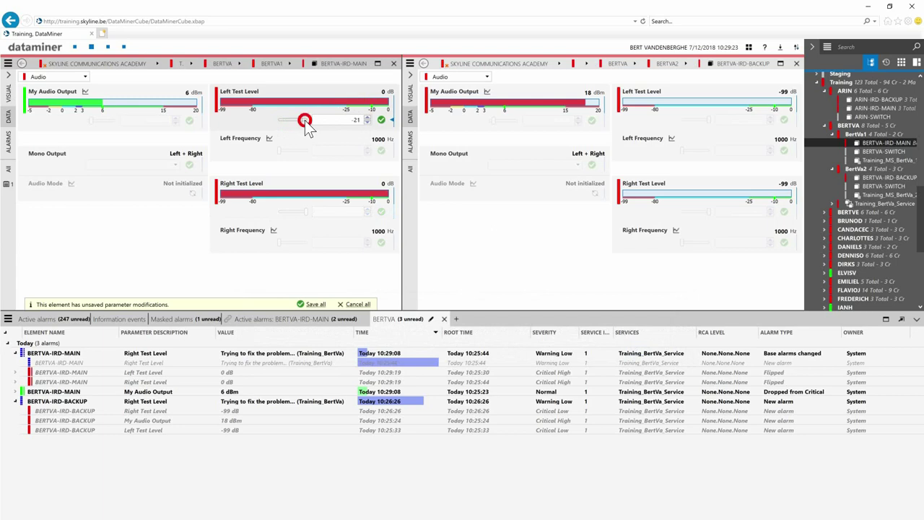
pyautogui.click(381, 120)
pyautogui.moveTo(305, 211); pyautogui.dragTo(304, 213)
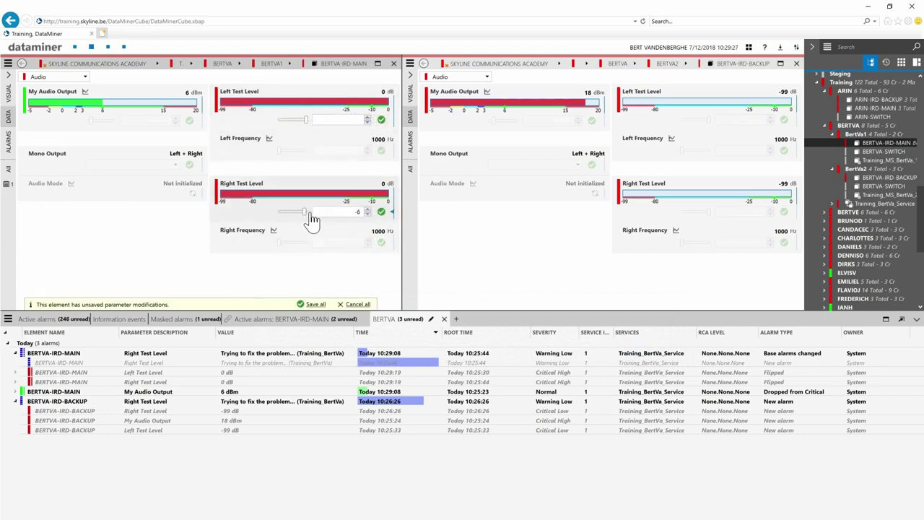
pyautogui.click(381, 211)
# Set My Audio Output to 9 dBm and Left Test Level to -6 dB on BERTVA-IRD-BACKUP
pyautogui.click(578, 123)
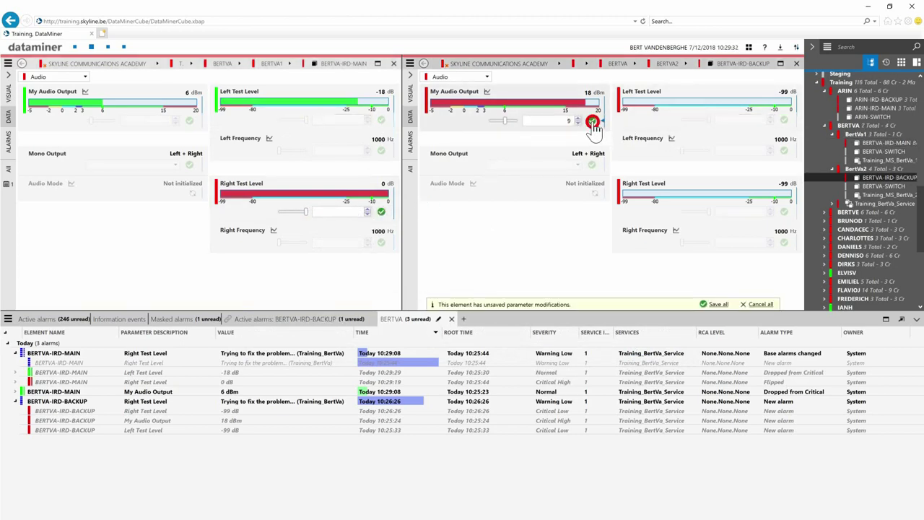
pyautogui.click(592, 121)
pyautogui.click(769, 122)
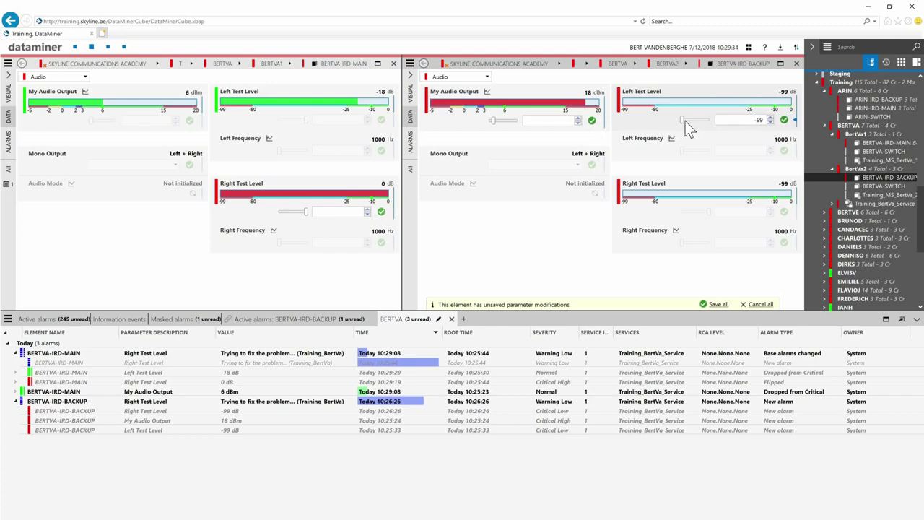
pyautogui.click(710, 120)
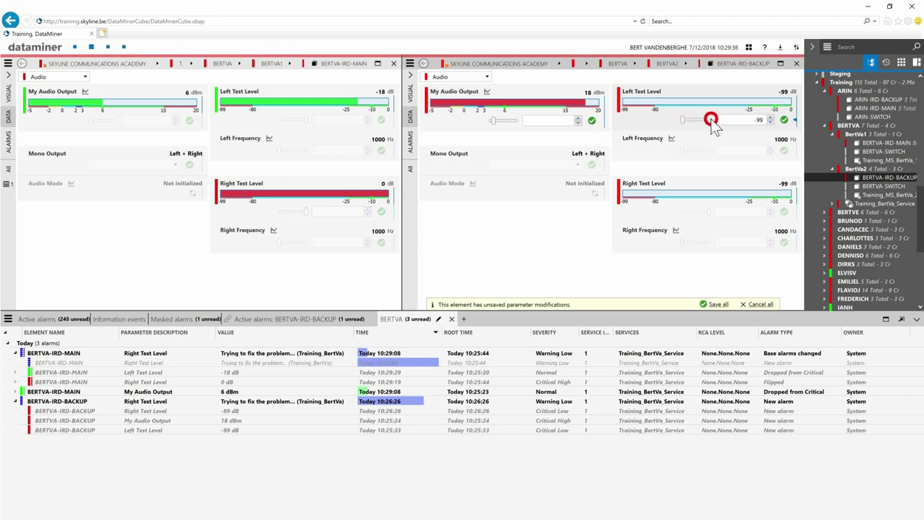
pyautogui.moveTo(683, 121); pyautogui.dragTo(715, 120)
pyautogui.click(783, 120)
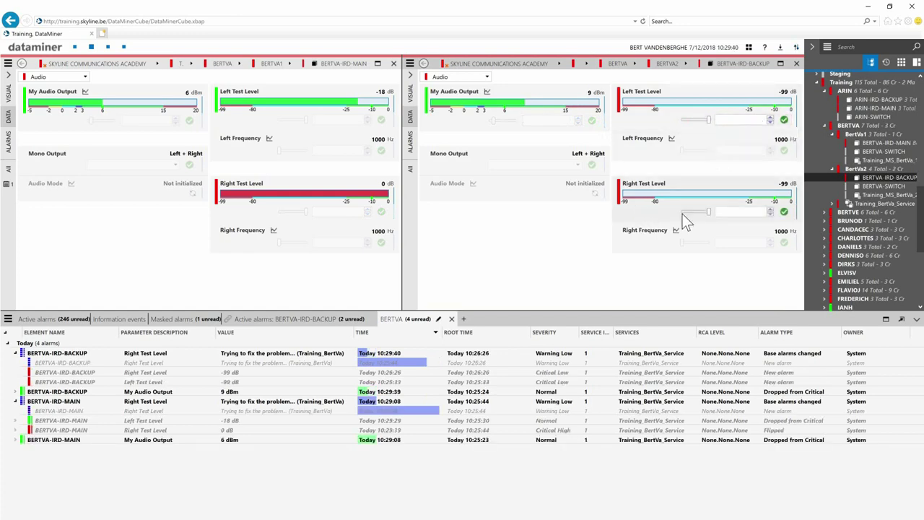
# Set Right Test Level to -18 dB on BERTVA-IRD-BACKUP
pyautogui.click(708, 213)
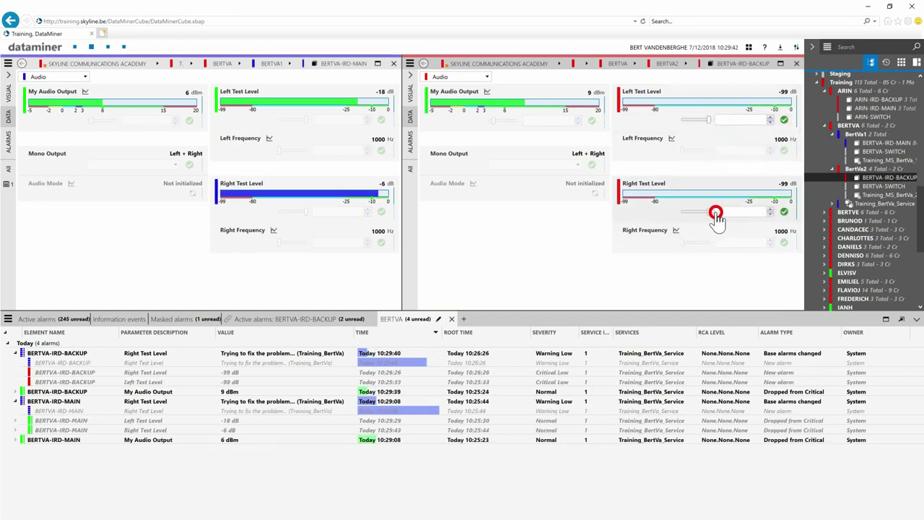
pyautogui.click(771, 214)
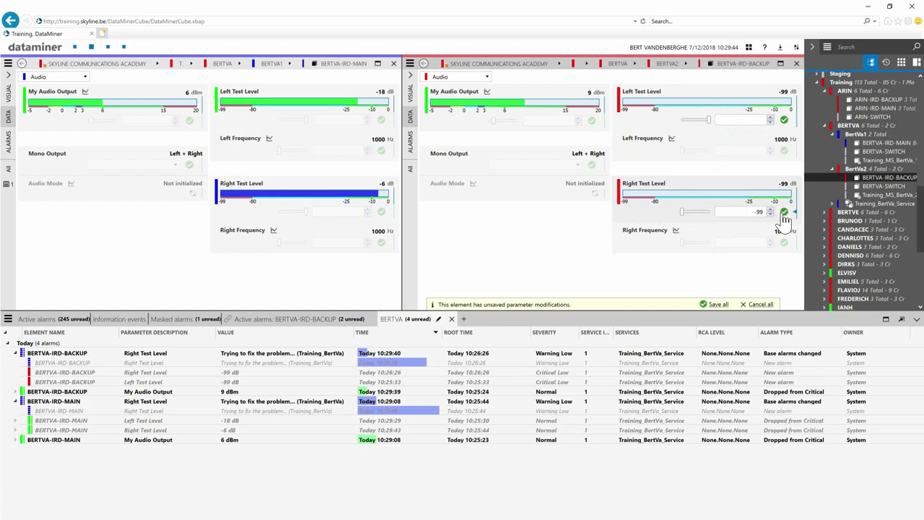
pyautogui.moveTo(682, 213); pyautogui.dragTo(702, 216)
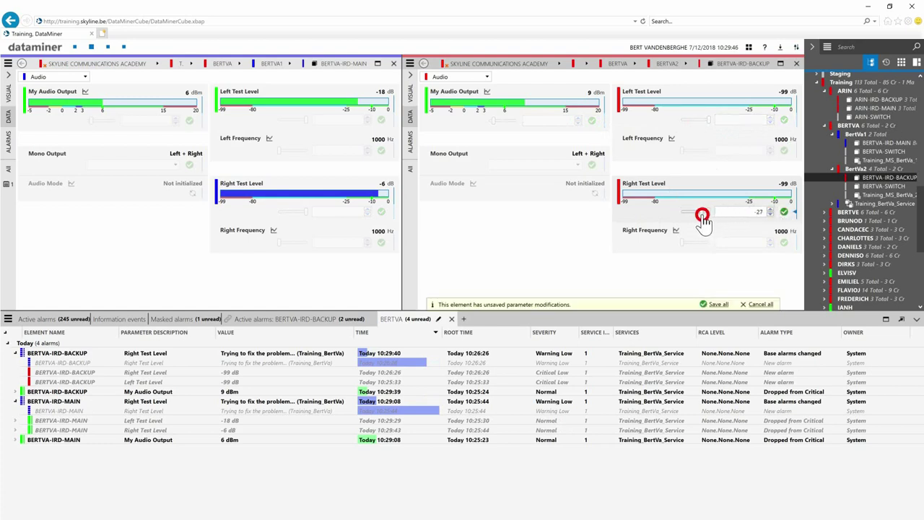
pyautogui.click(784, 211)
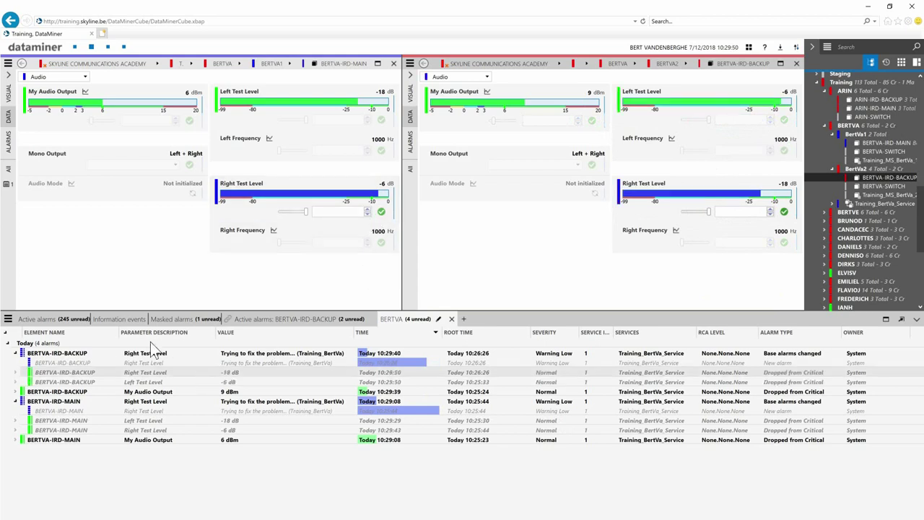
# Collapse the correlated alarms in the BERTVA alarm list and clear all alarms listed there
pyautogui.click(15, 353)
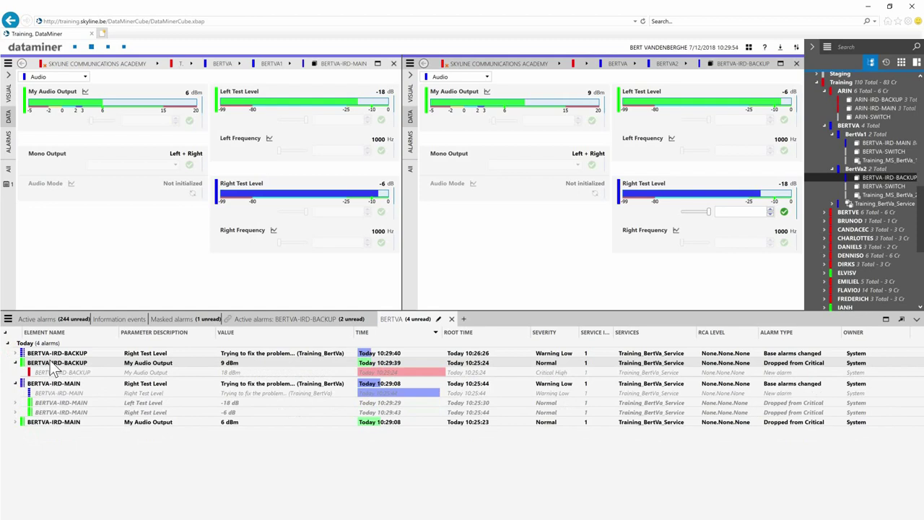
pyautogui.click(15, 372)
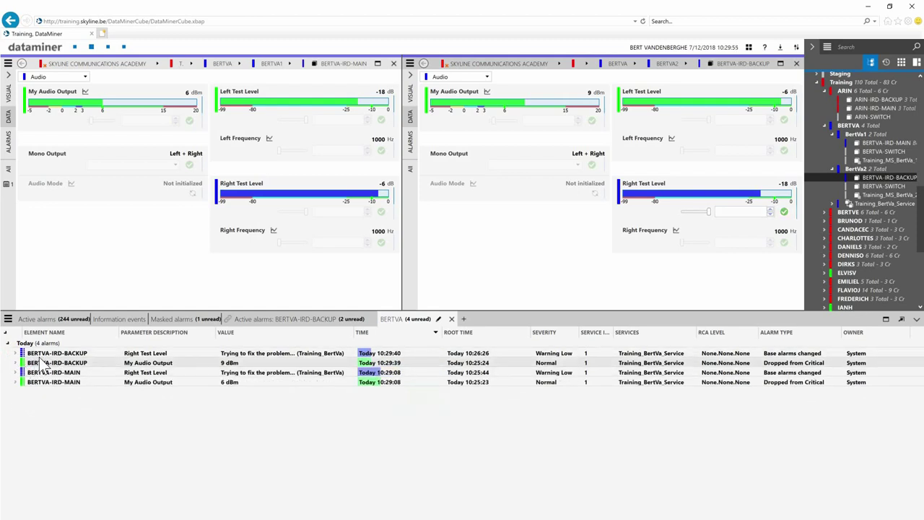
pyautogui.hotkey('ctrl', 'a')
pyautogui.rightClick(67, 376)
pyautogui.click(101, 415)
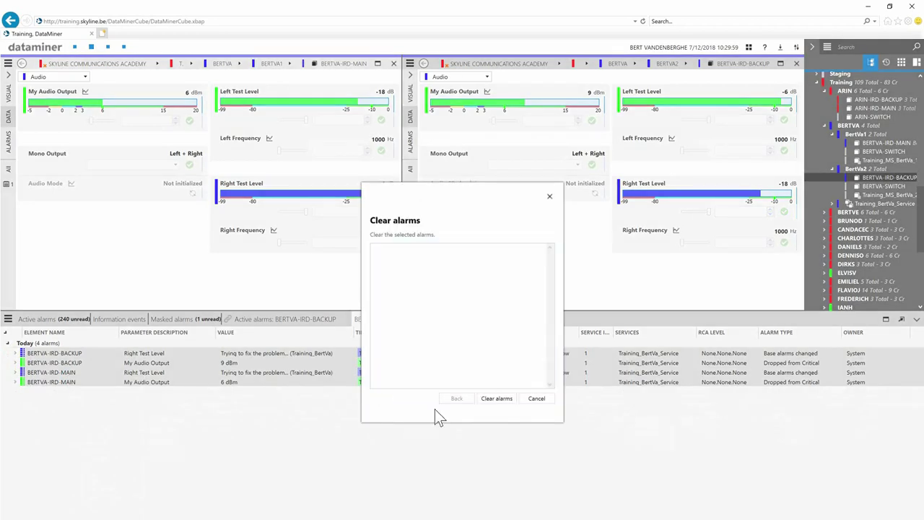
pyautogui.click(494, 399)
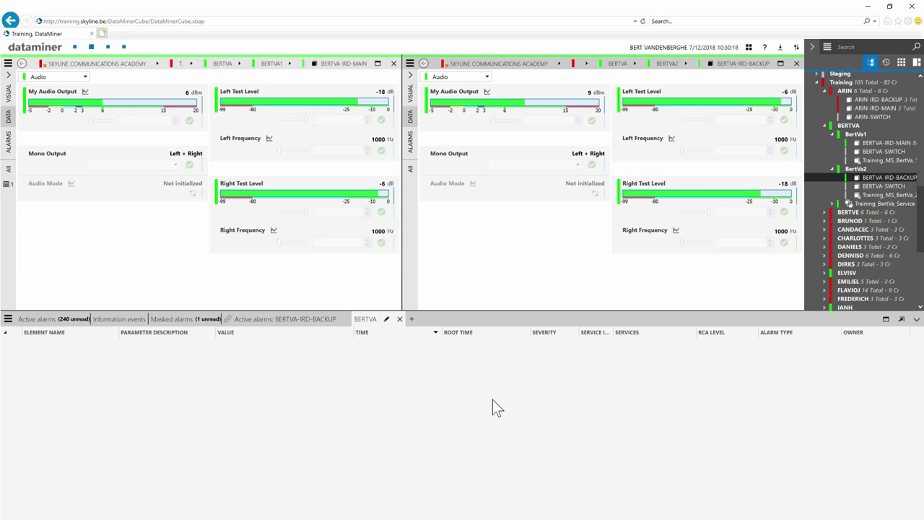
# Set Left and Right Test Level to -99 dB on BERTVA-IRD-MAIN and check the base alarms of its correlated alarm
pyautogui.click(368, 117)
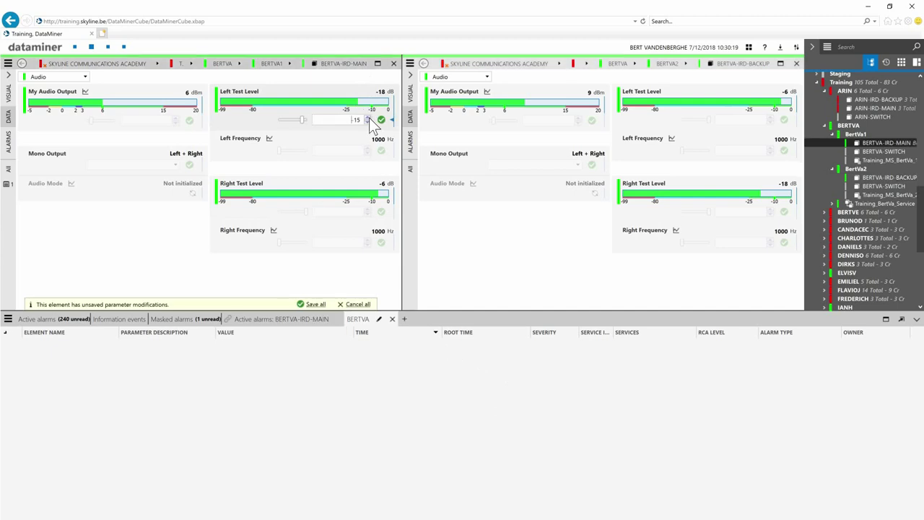
pyautogui.moveTo(303, 121); pyautogui.dragTo(273, 122)
pyautogui.click(378, 121)
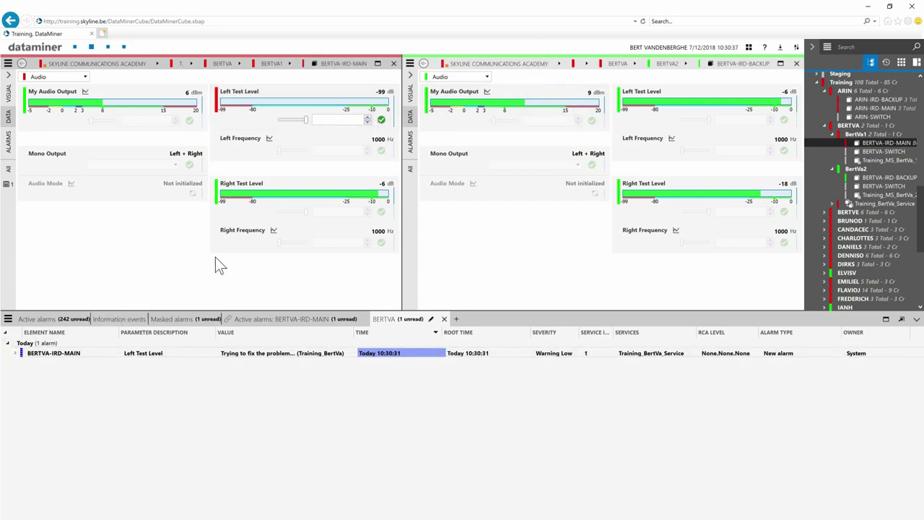
pyautogui.moveTo(305, 211); pyautogui.dragTo(282, 212)
pyautogui.click(381, 212)
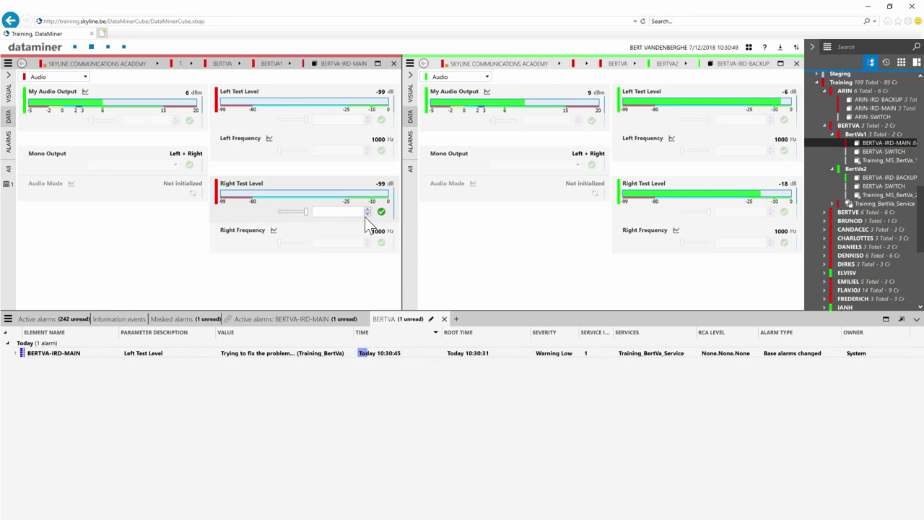
pyautogui.click(15, 353)
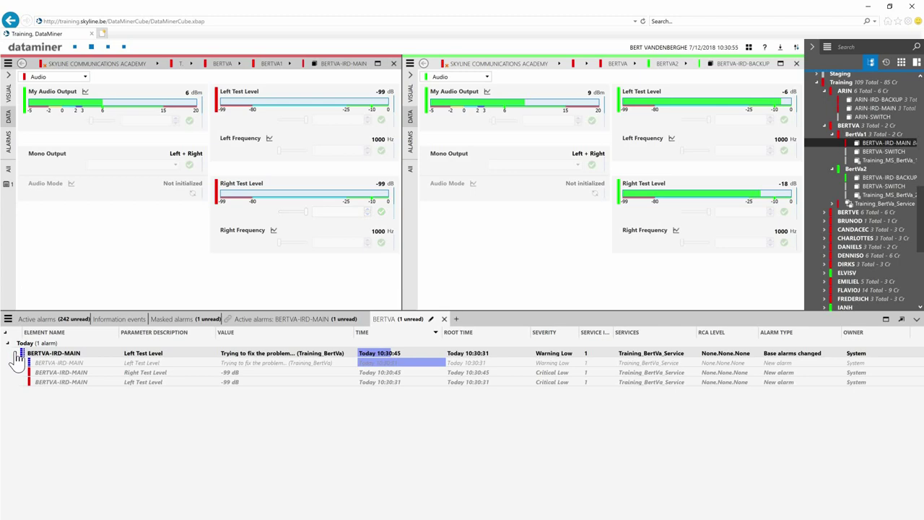
pyautogui.click(16, 353)
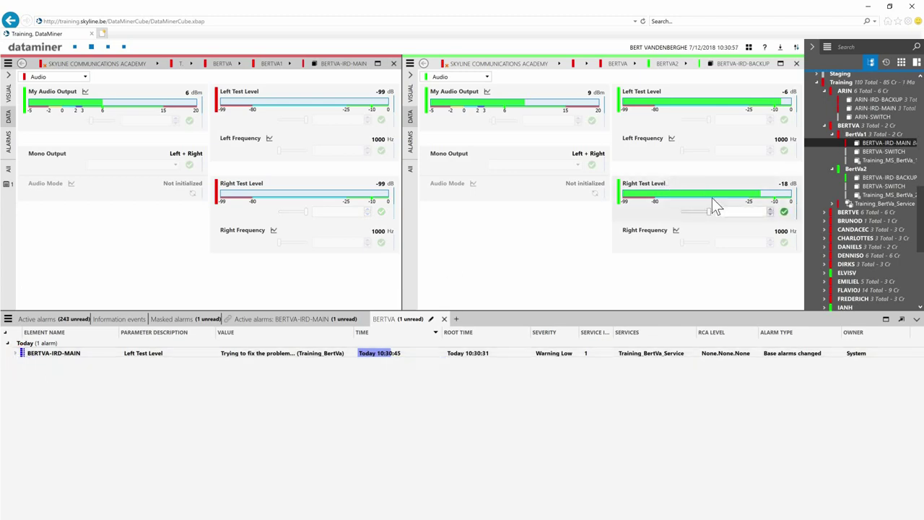
# On BERTVA-IRD-BACKUP, set Right Test Level to -84 dB, My Audio Output to 18 dBm and Left Test Level to -90 dB
pyautogui.moveTo(710, 219); pyautogui.dragTo(686, 216)
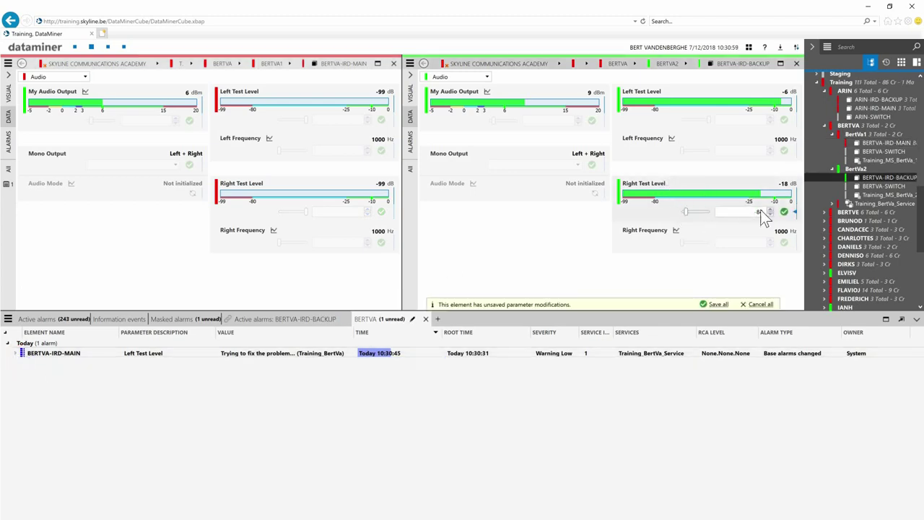
pyautogui.click(785, 213)
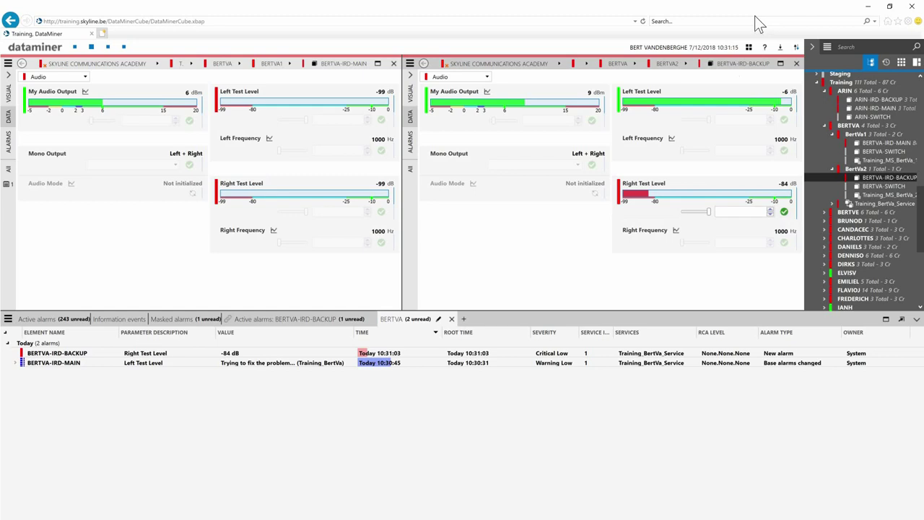
pyautogui.click(496, 120)
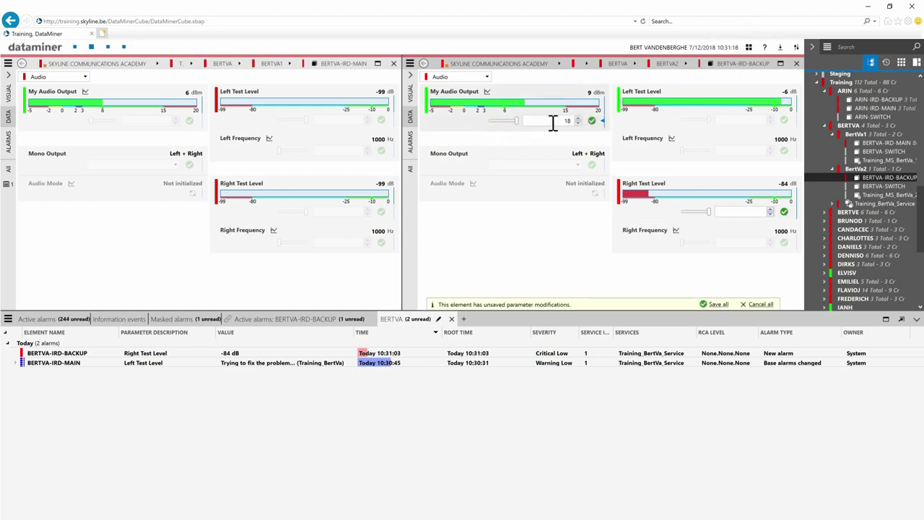
pyautogui.click(591, 121)
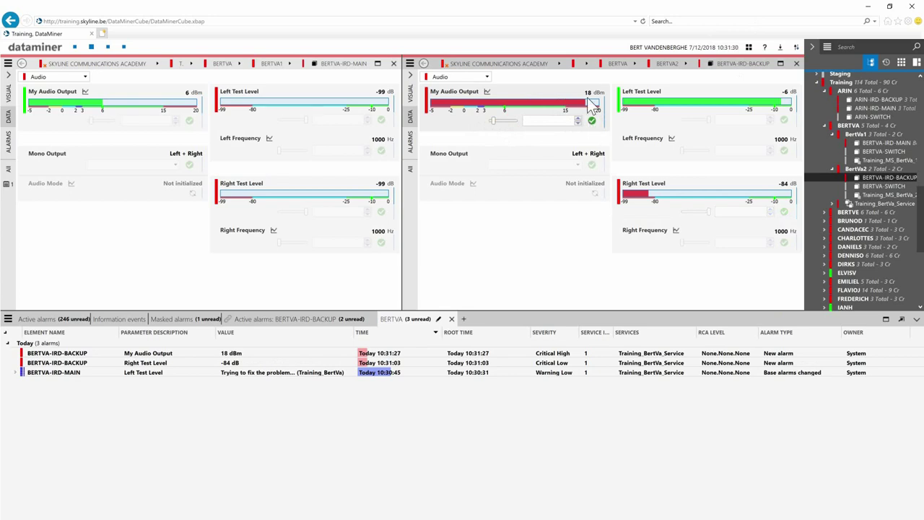
pyautogui.moveTo(707, 121); pyautogui.dragTo(684, 122)
pyautogui.click(784, 120)
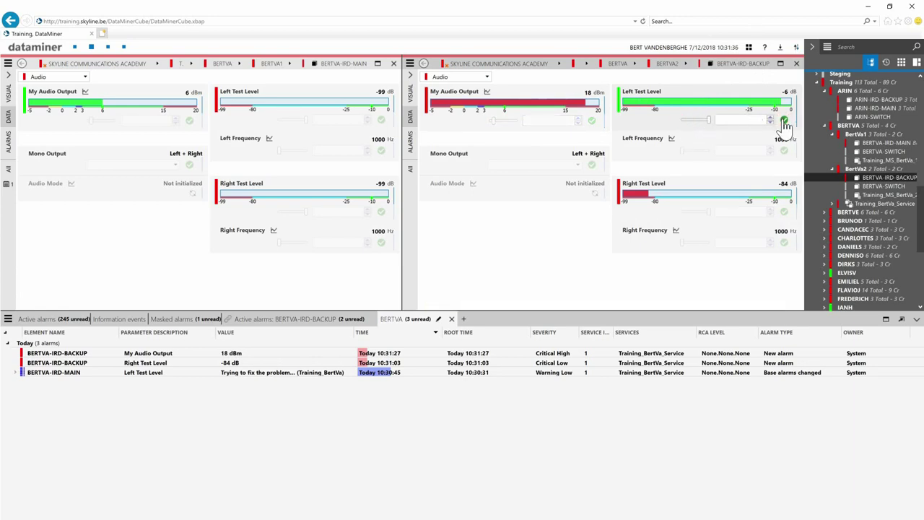
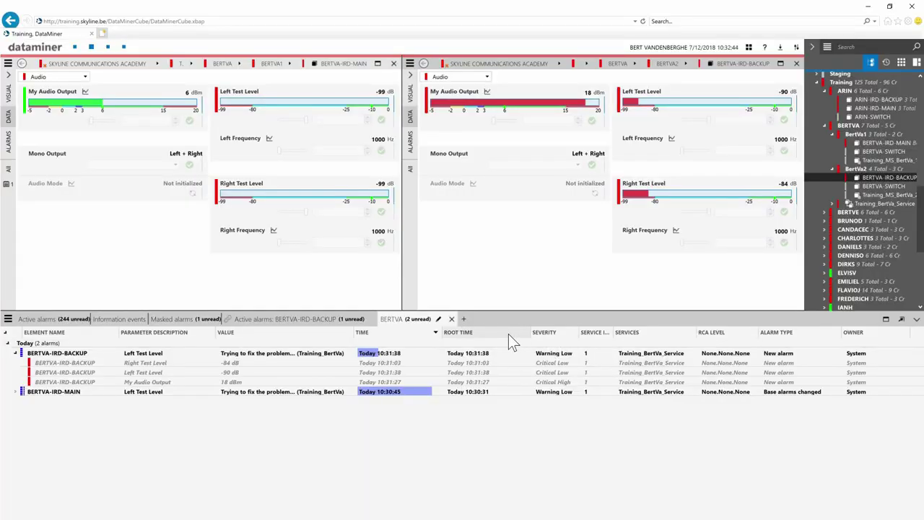
# Add the Source column to the BERTVA alarm list
pyautogui.rightClick(508, 333)
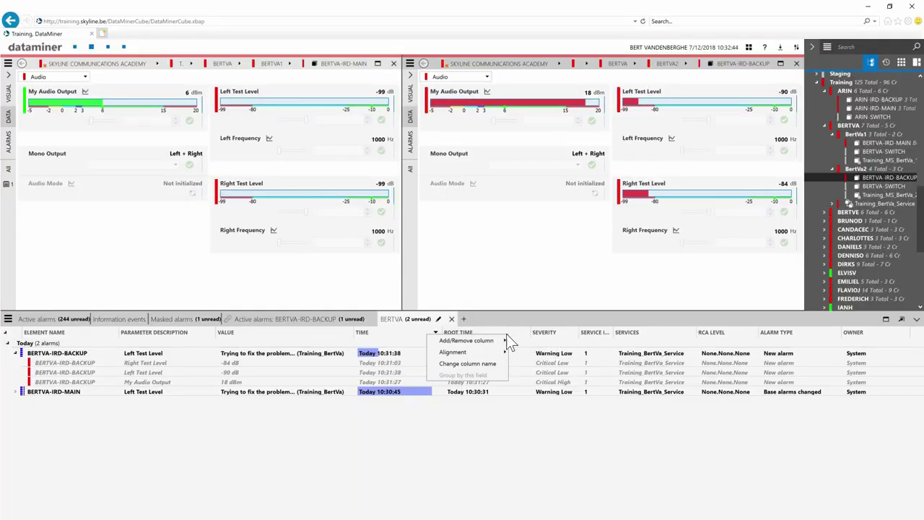
pyautogui.moveTo(502, 342)
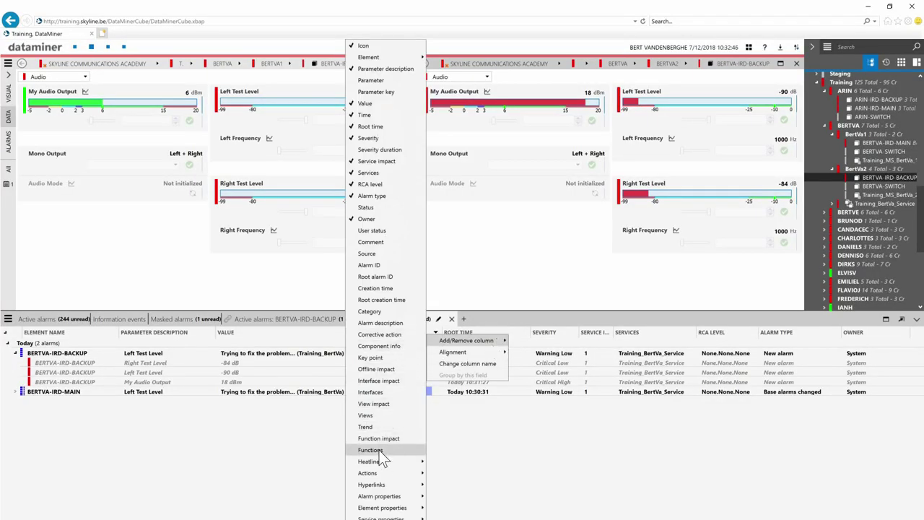
pyautogui.click(376, 255)
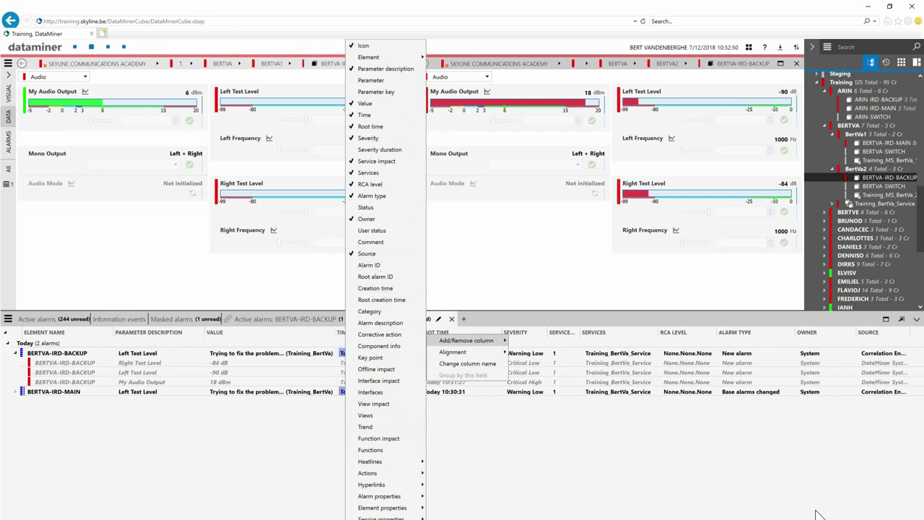
pyautogui.click(852, 423)
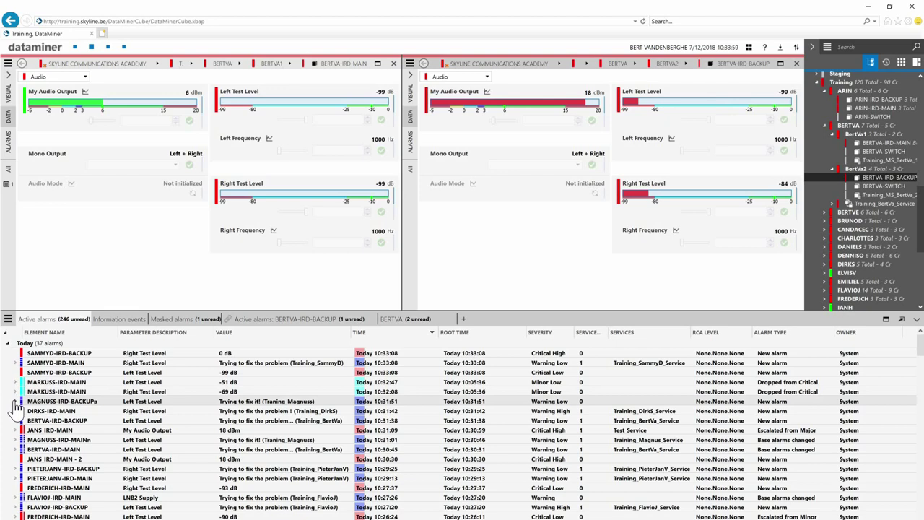
# Examine the base alarms of the MAGNUSS-IRD-BACKUPp correlated alarm in the active alarms list, then collapse them
pyautogui.click(16, 402)
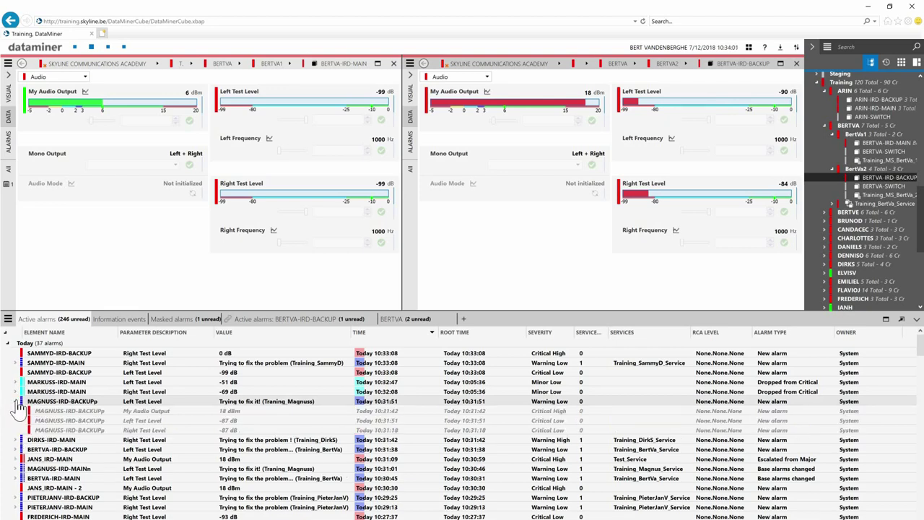
pyautogui.click(16, 402)
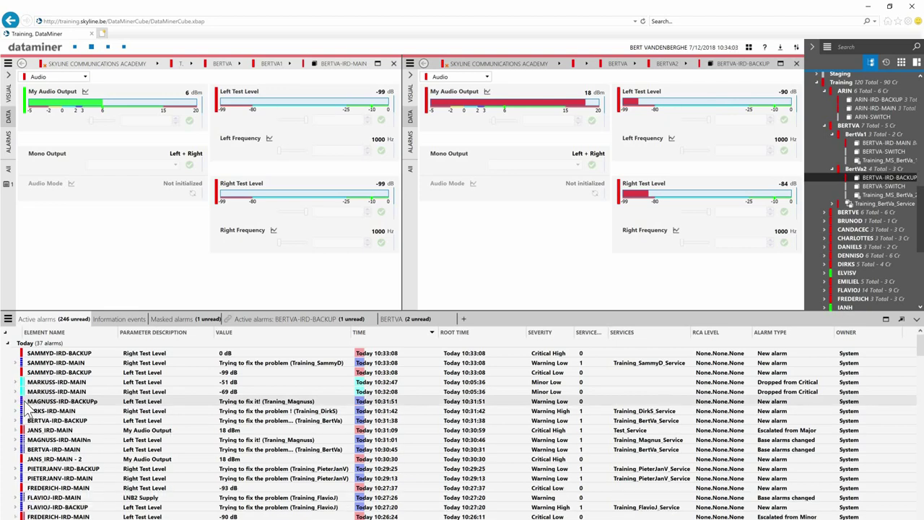
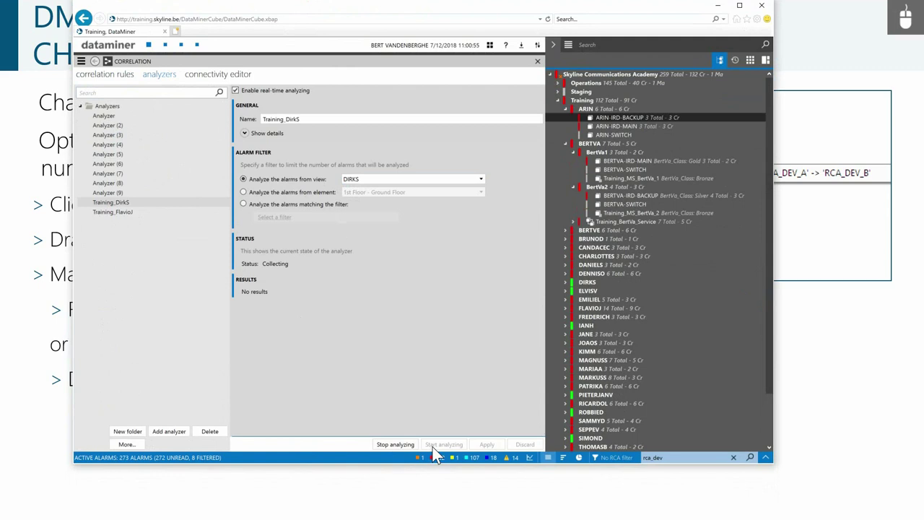
# Stop the running Training_DirkS analysis and open the Training_FlavioJ analyzer
pyautogui.click(401, 446)
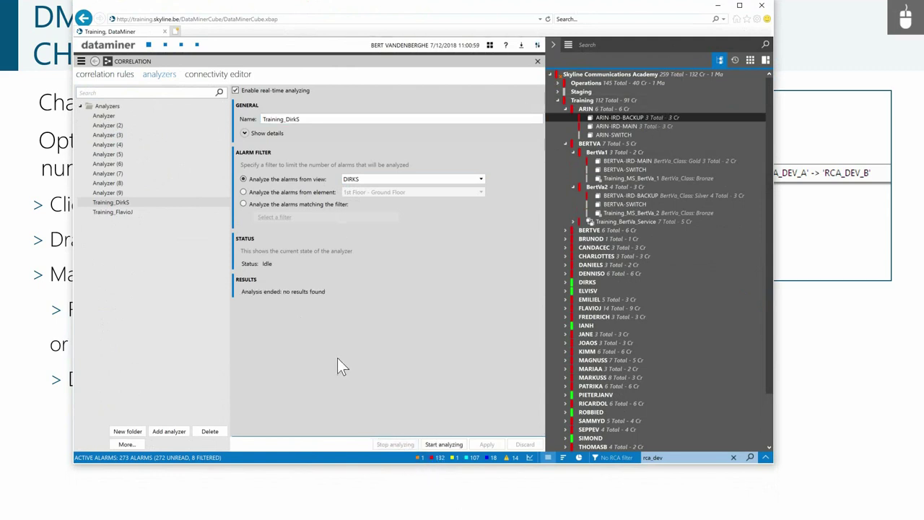
pyautogui.click(120, 213)
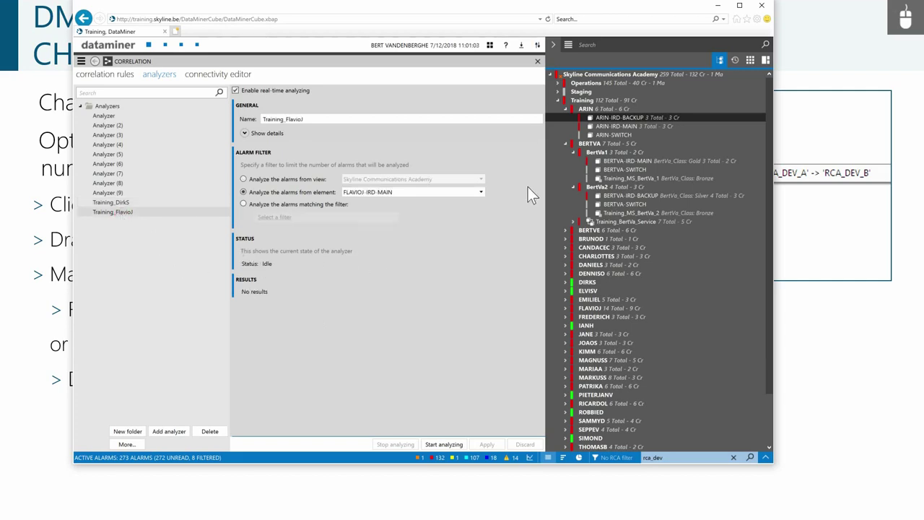
# Create a new correlation analyzer for the alarms of the BERTVA view
pyautogui.rightClick(583, 143)
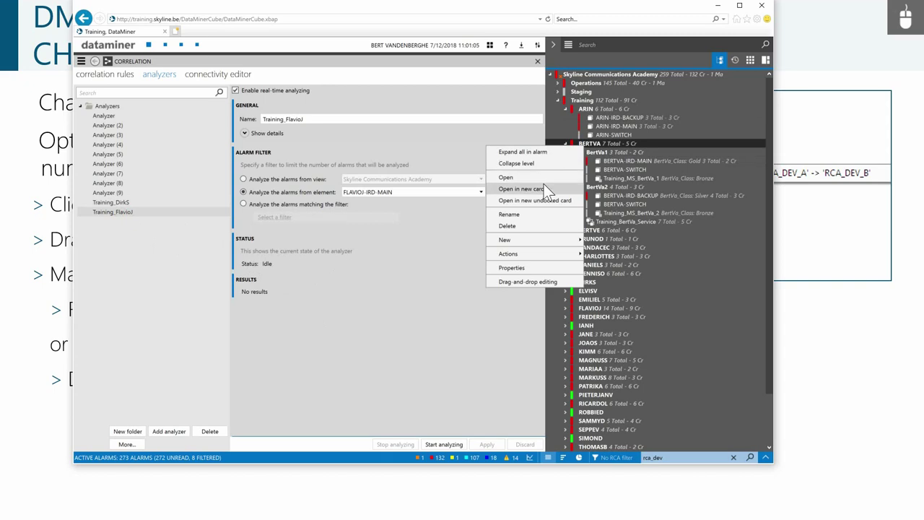
pyautogui.moveTo(522, 251)
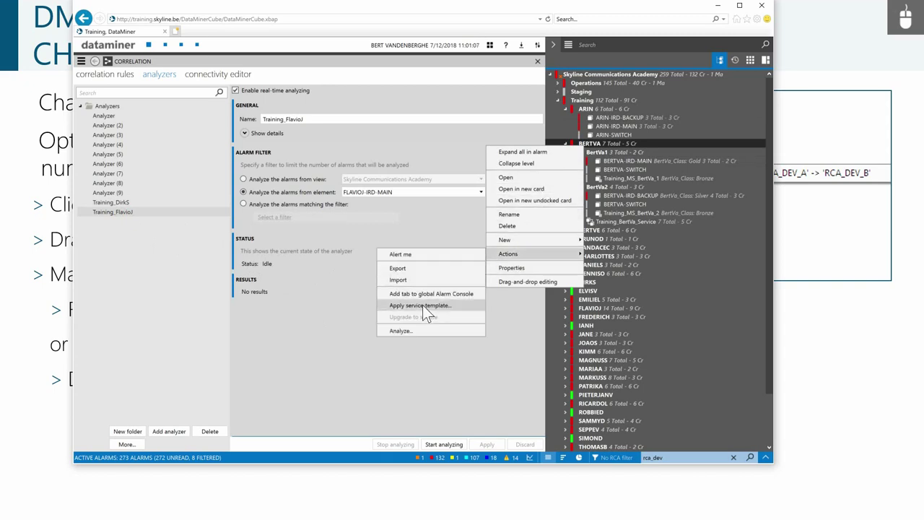
pyautogui.click(404, 330)
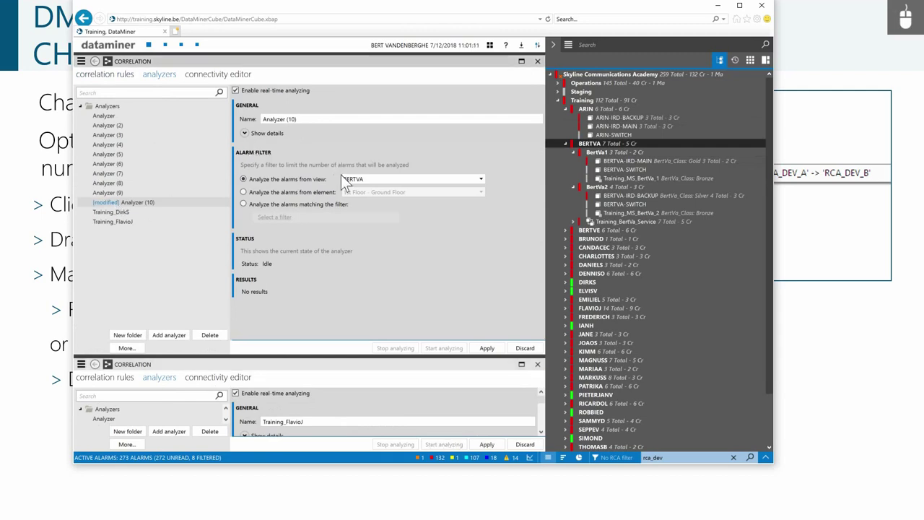
# Save Analyzer (10) for the BERTVA view and start its analysis
pyautogui.click(486, 349)
pyautogui.click(441, 349)
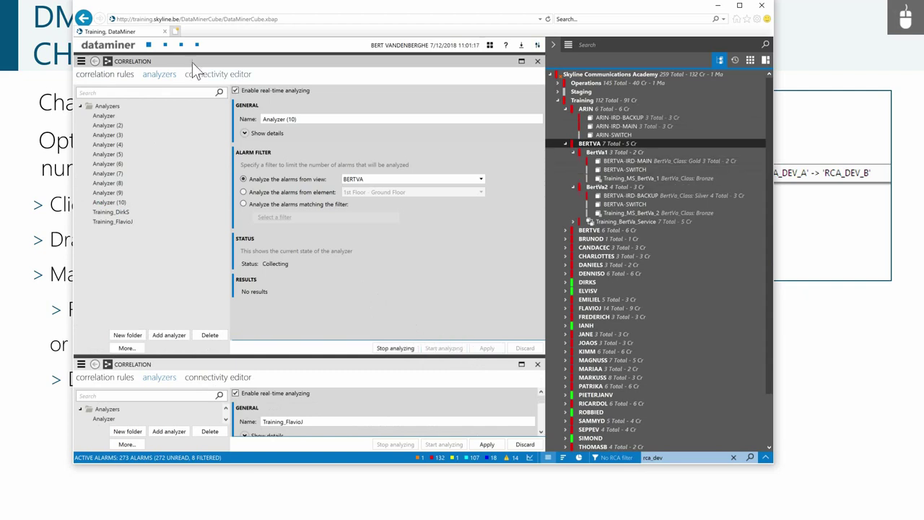
# Set My Audio Output of BERTVA-IRD-MAIN to 3 dBm and stop the Analyzer (10) analysis
pyautogui.click(165, 45)
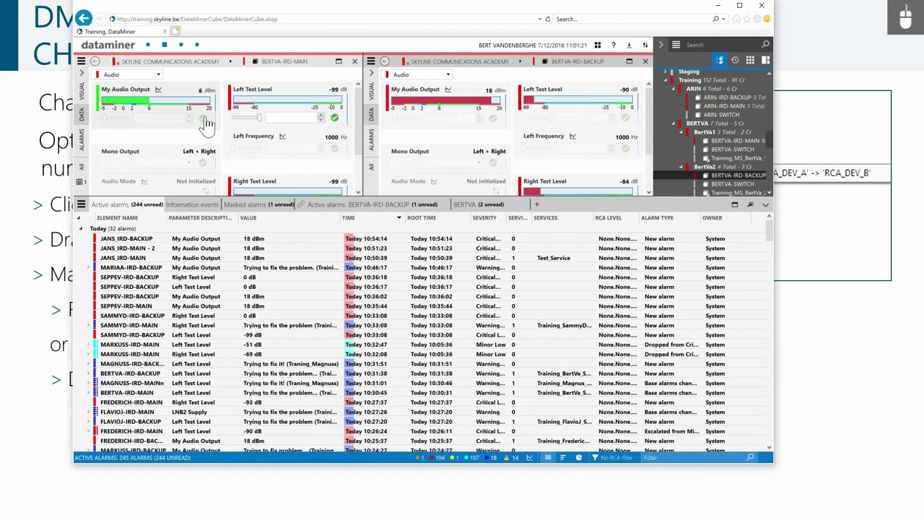
pyautogui.click(109, 119)
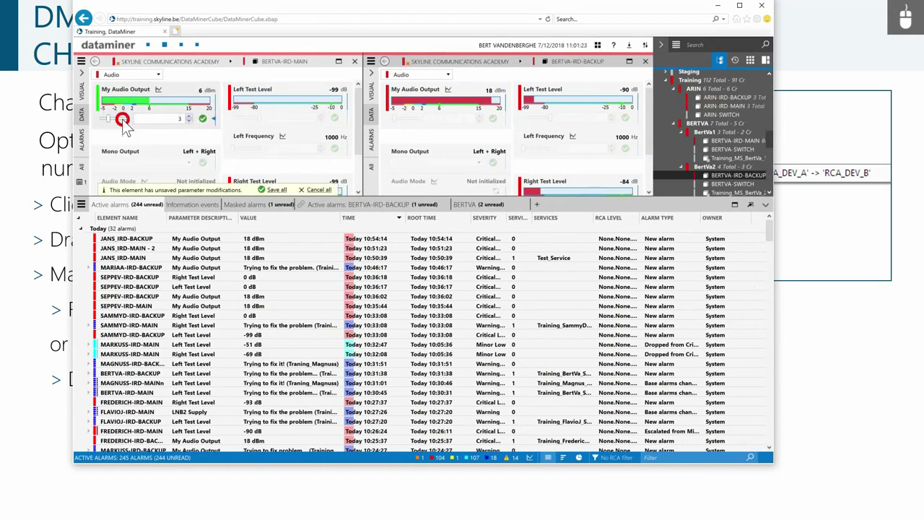
pyautogui.click(202, 119)
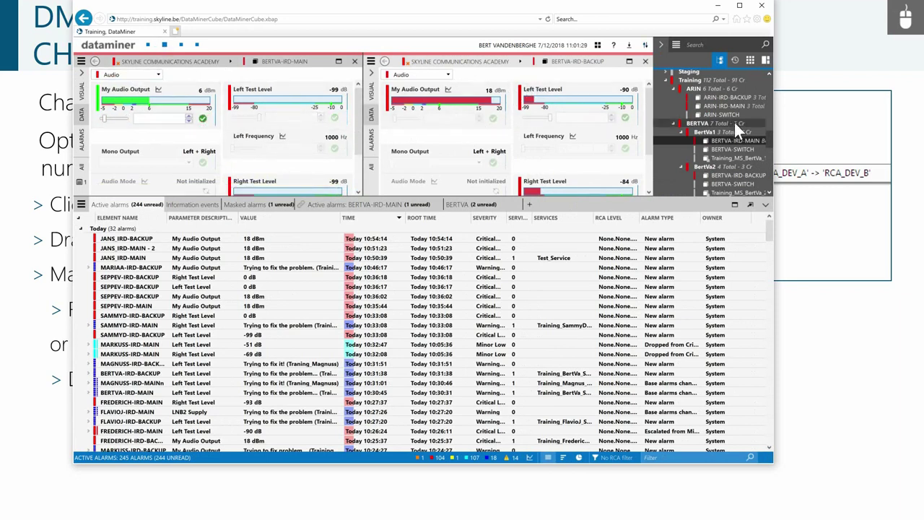
pyautogui.click(147, 44)
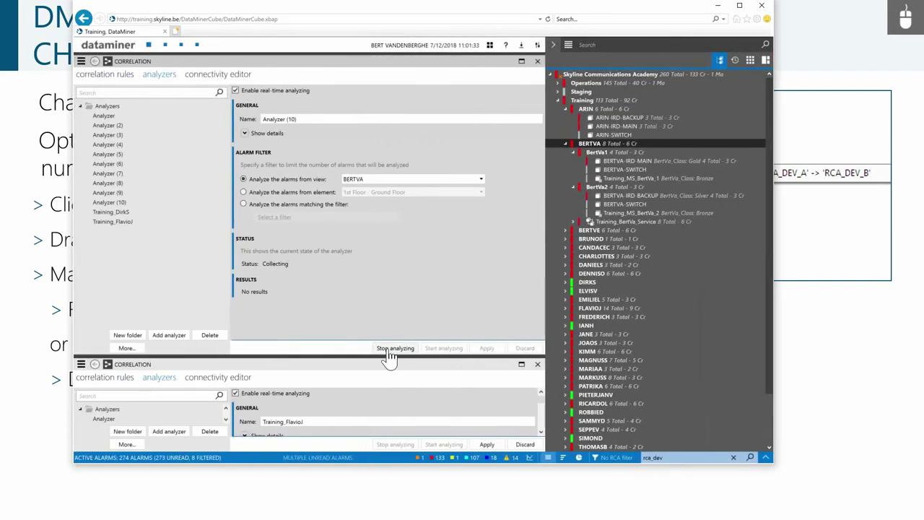
pyautogui.click(391, 349)
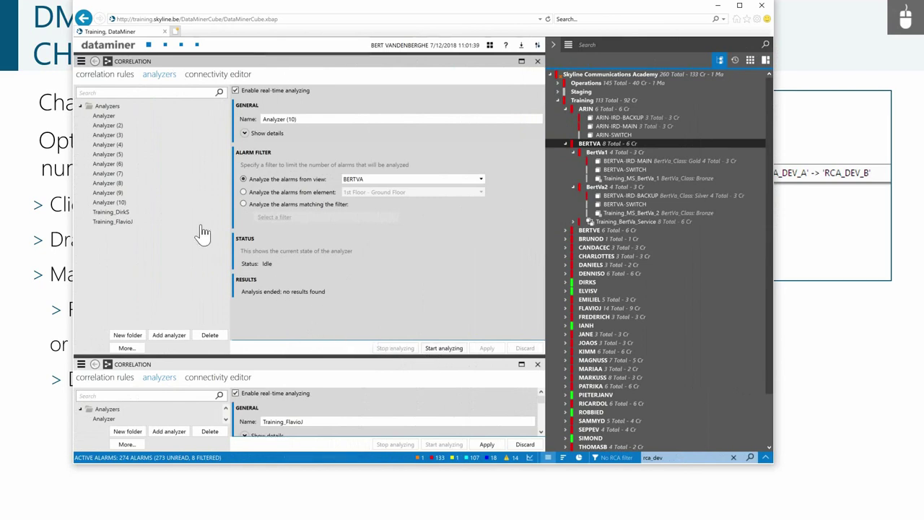
# Look through the settings and results of the existing analyzers, from Analyzer to Training_FlavioJ
pyautogui.click(110, 116)
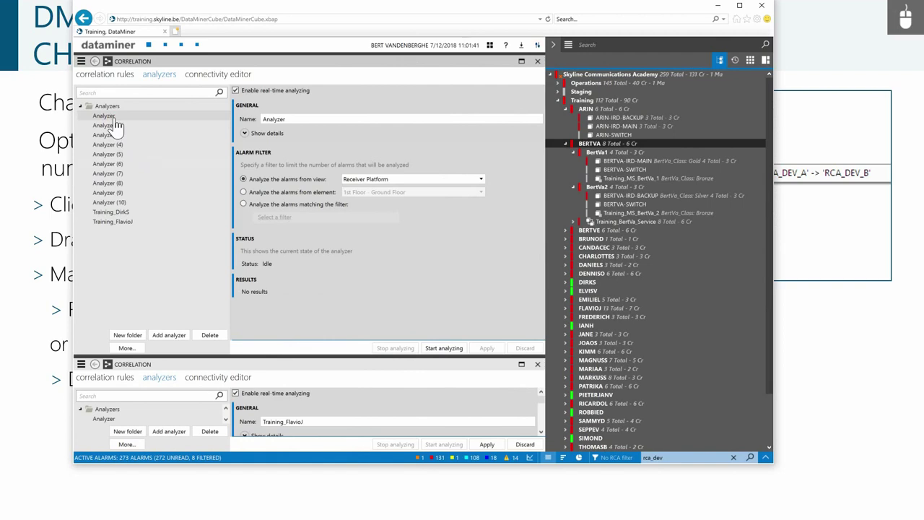
pyautogui.click(110, 135)
pyautogui.click(115, 155)
pyautogui.click(114, 183)
pyautogui.click(114, 193)
pyautogui.click(113, 203)
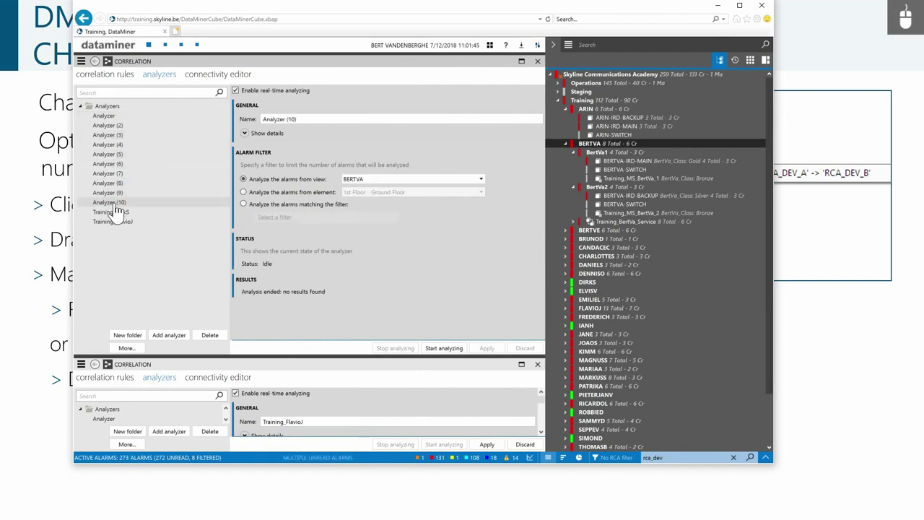
pyautogui.moveTo(106, 214); pyautogui.dragTo(107, 224)
pyautogui.click(107, 223)
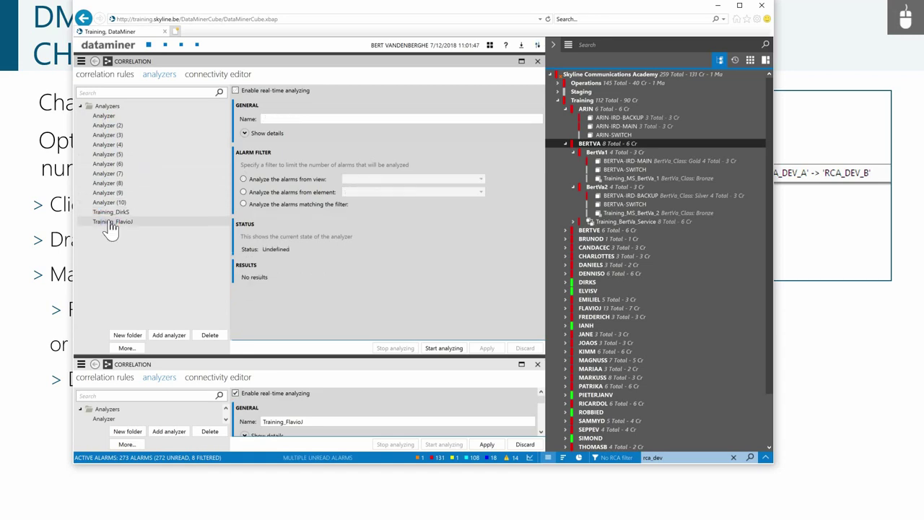
# Close the duplicate Correlation card and launch the Connectivity Editor
pyautogui.click(232, 74)
pyautogui.click(537, 363)
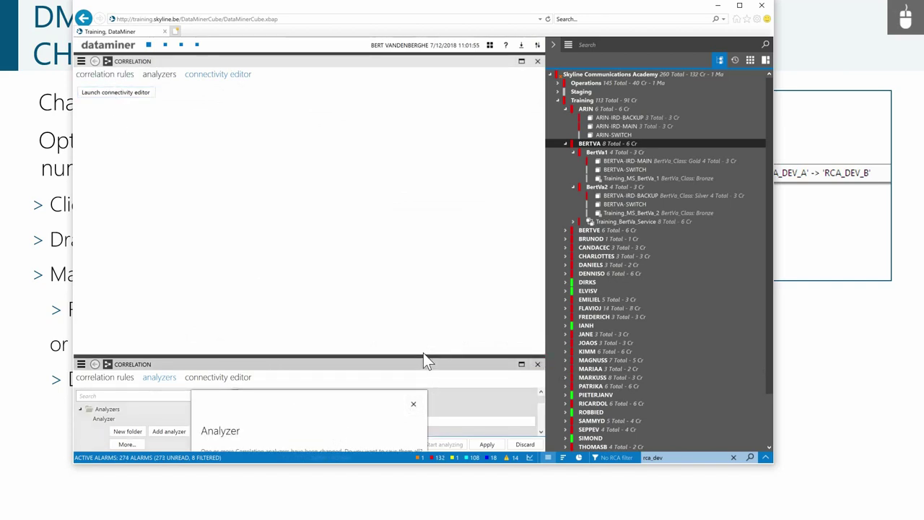
pyautogui.click(420, 306)
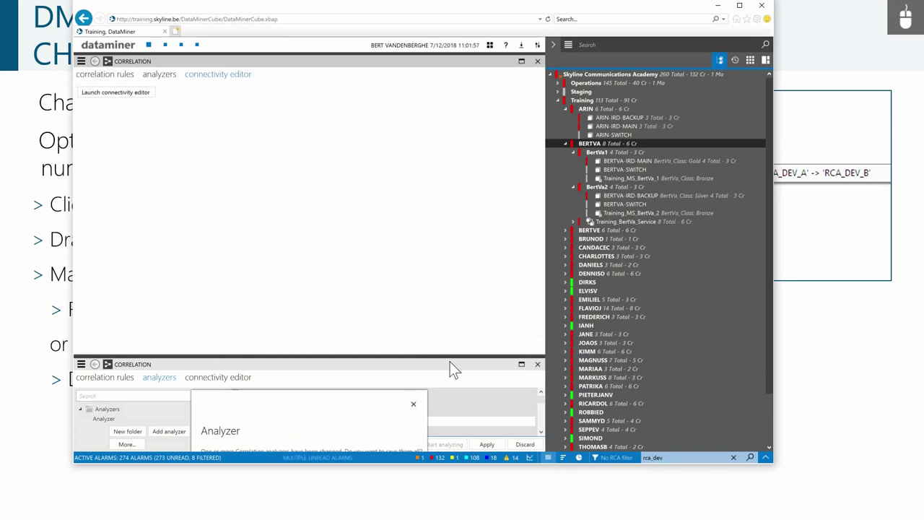
pyautogui.click(413, 403)
pyautogui.click(490, 333)
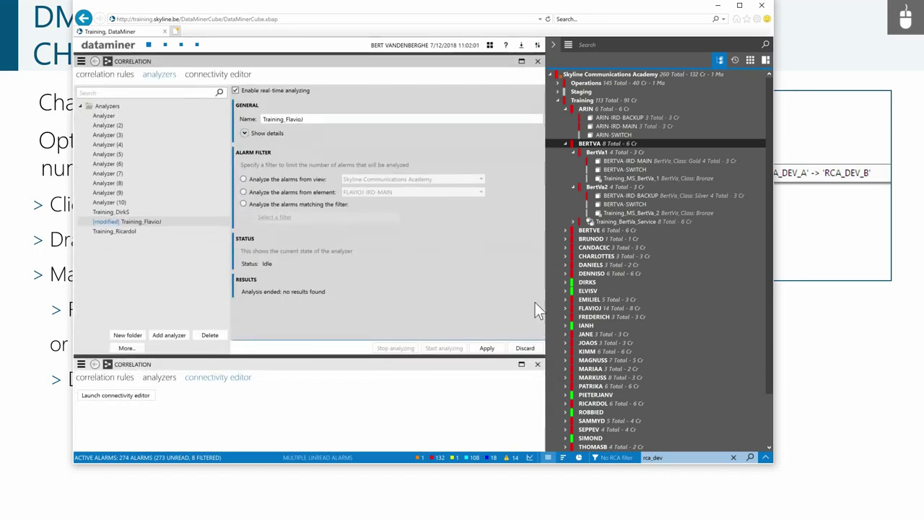
pyautogui.click(537, 364)
pyautogui.click(227, 75)
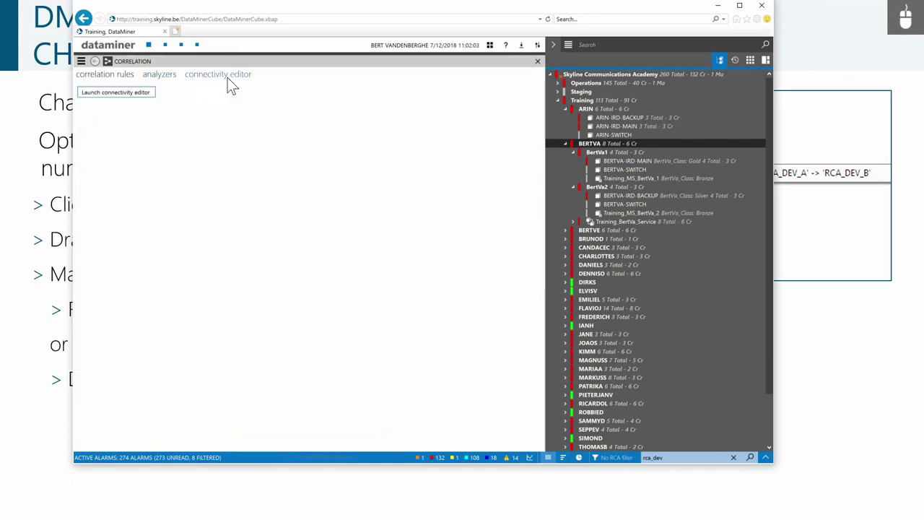
pyautogui.click(119, 94)
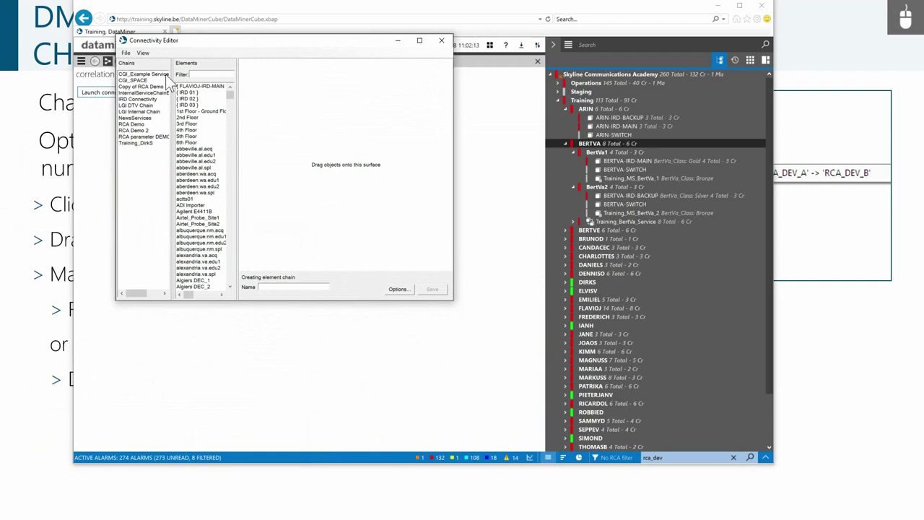
# Show the alarm console and rearrange the browser and Connectivity Editor windows so the alarm list stays uncovered
pyautogui.click(126, 53)
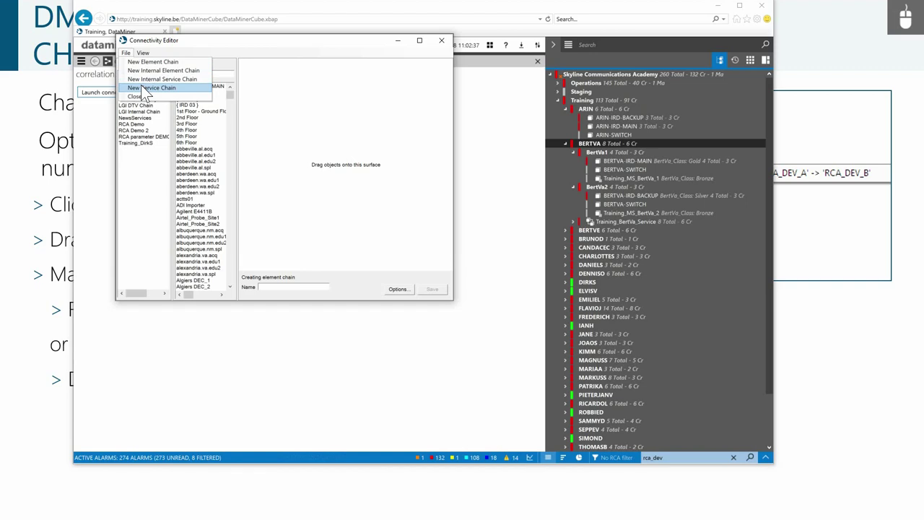
pyautogui.click(766, 457)
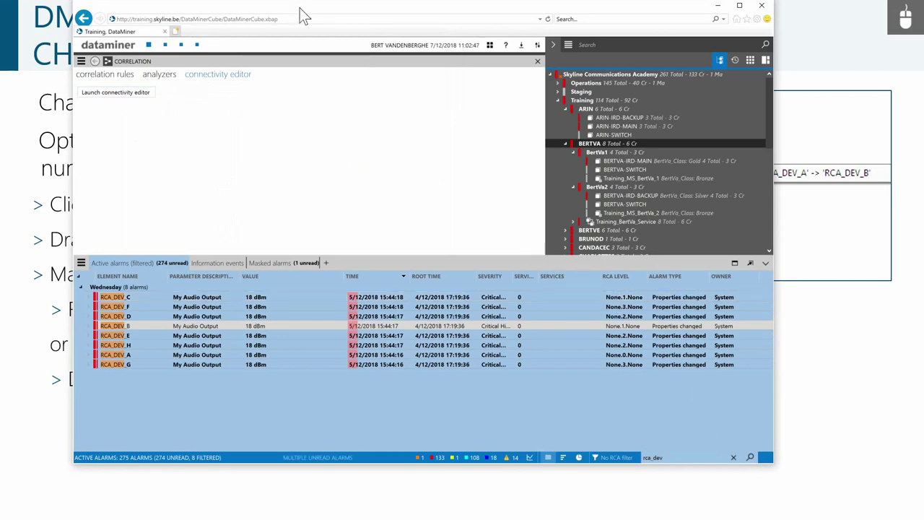
pyautogui.moveTo(302, 8); pyautogui.dragTo(397, 27)
pyautogui.click(155, 42)
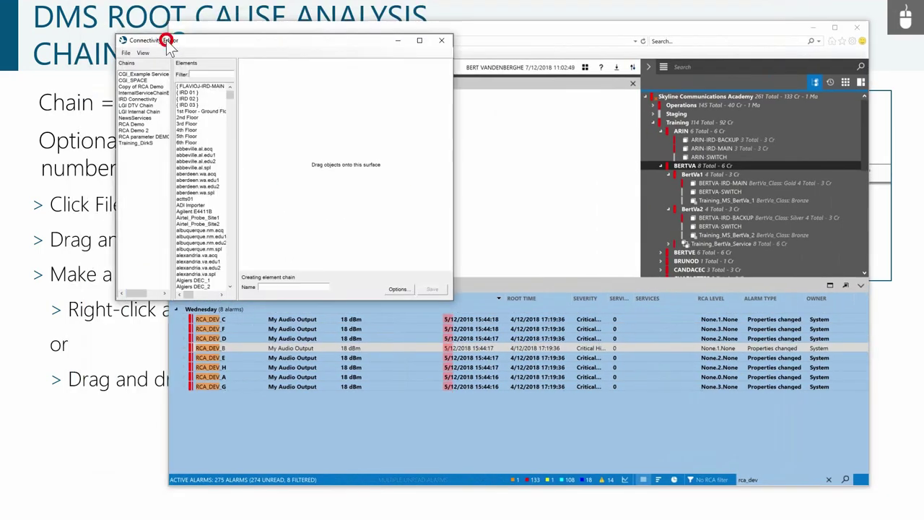
pyautogui.moveTo(166, 38); pyautogui.dragTo(147, 7)
# Start a new element chain named Training_BertVa
pyautogui.click(106, 22)
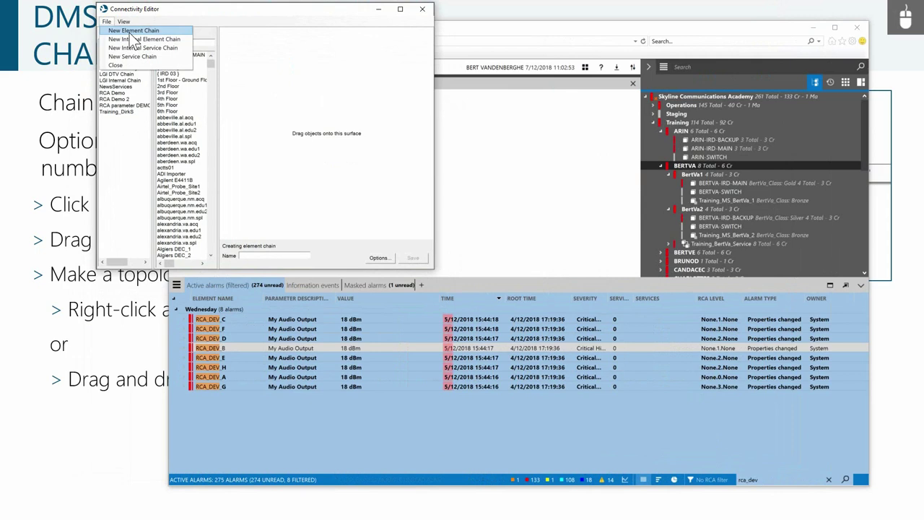
pyautogui.click(133, 31)
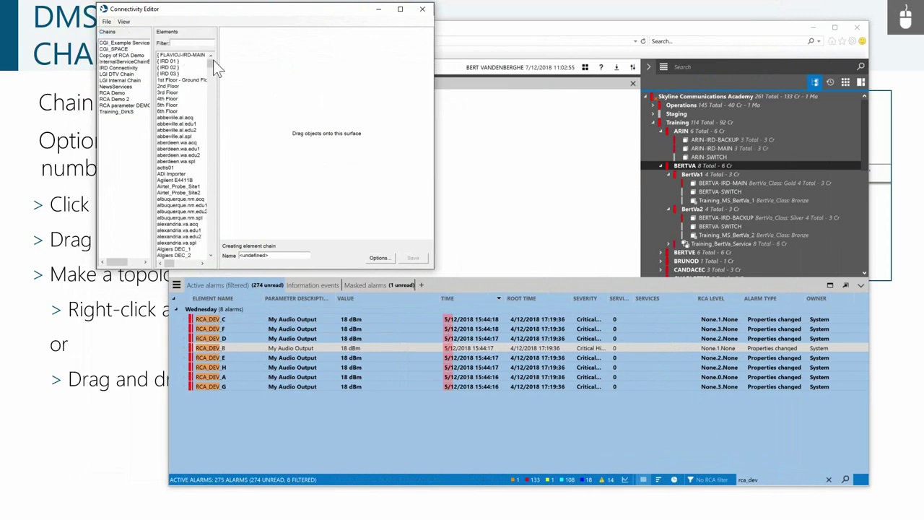
pyautogui.moveTo(278, 257); pyautogui.dragTo(225, 257)
pyautogui.write('Training_BEr')
pyautogui.press('BackSpace')
pyautogui.write('ert')
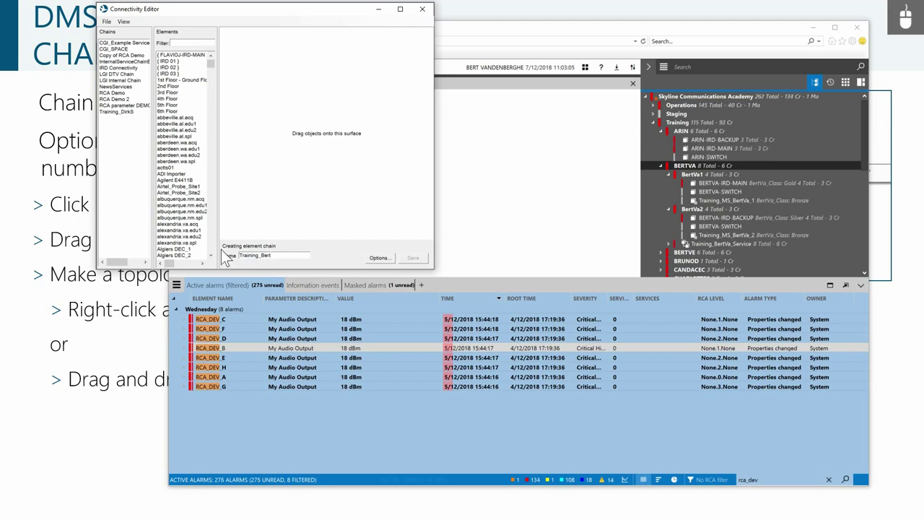
pyautogui.write('Va')
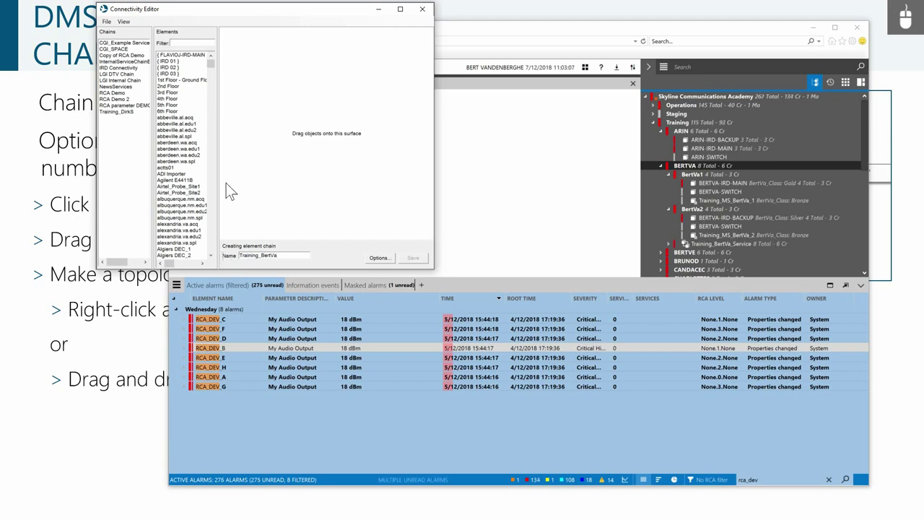
# Filter the elements on "bert" and add BERTVA-IRD-BACKUP, BERTVA-IRD-MAIN and Training_MS_BertVa_1 to the chain
pyautogui.click(185, 44)
pyautogui.write('bert')
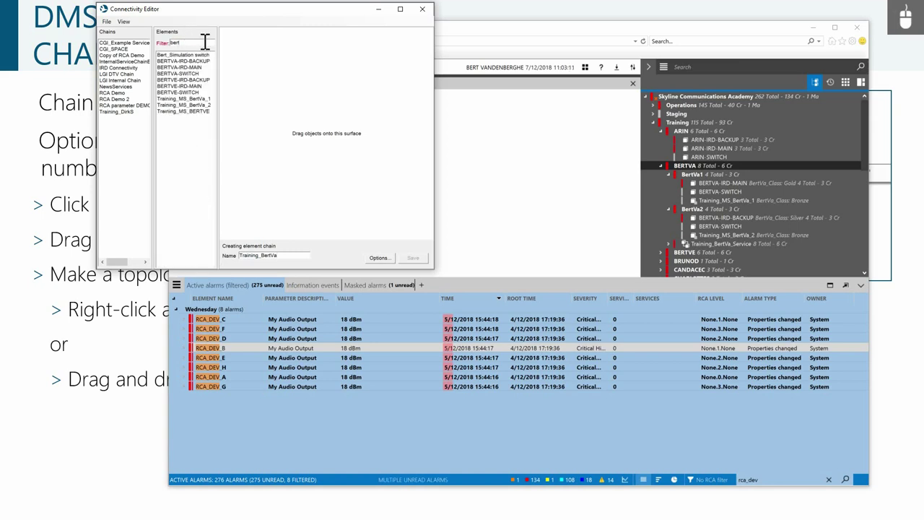
pyautogui.click(197, 62)
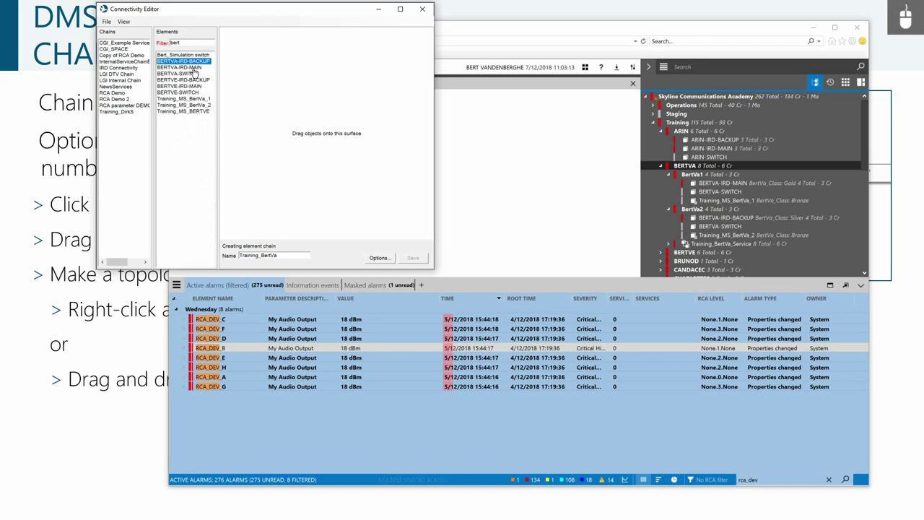
pyautogui.keyDown('ctrl'); pyautogui.click(194, 67); pyautogui.keyUp('ctrl')
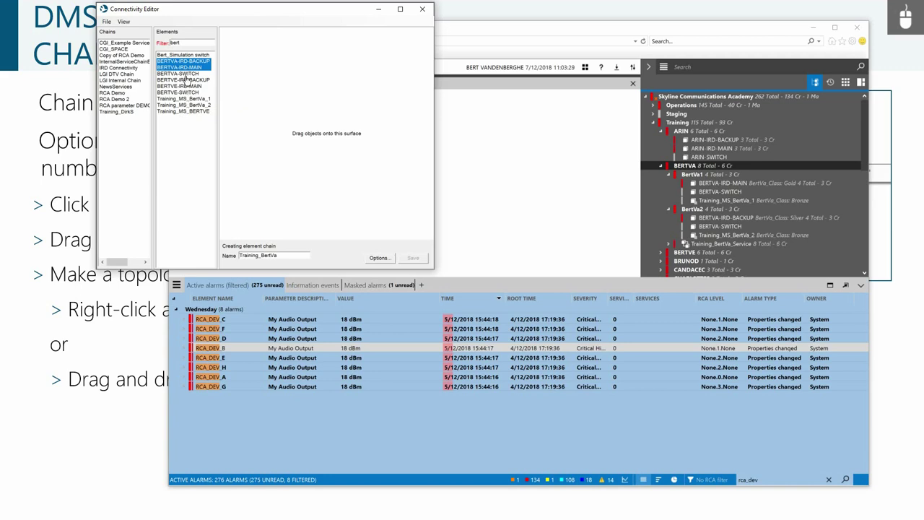
pyautogui.keyDown('ctrl'); pyautogui.click(187, 99); pyautogui.keyUp('ctrl')
pyautogui.click(190, 66)
pyautogui.moveTo(190, 66); pyautogui.dragTo(349, 95)
# Arrange the chain with Training_MS_BertVa_1 above BERTVA-IRD-MAIN and BERTVA-IRD-BACKUP, which sit side by side
pyautogui.moveTo(301, 112); pyautogui.dragTo(262, 99)
pyautogui.moveTo(363, 95); pyautogui.dragTo(376, 96)
pyautogui.moveTo(318, 146); pyautogui.dragTo(324, 52)
pyautogui.rightClick(324, 58)
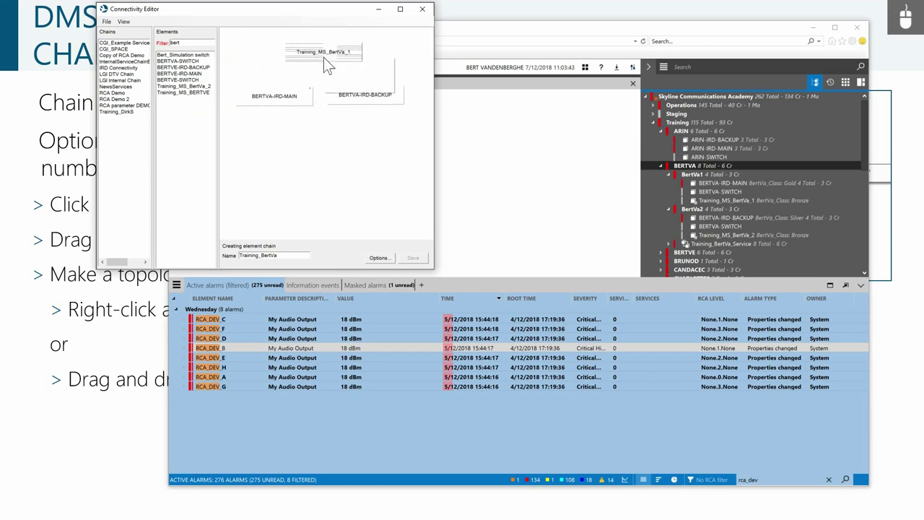
pyautogui.moveTo(370, 70)
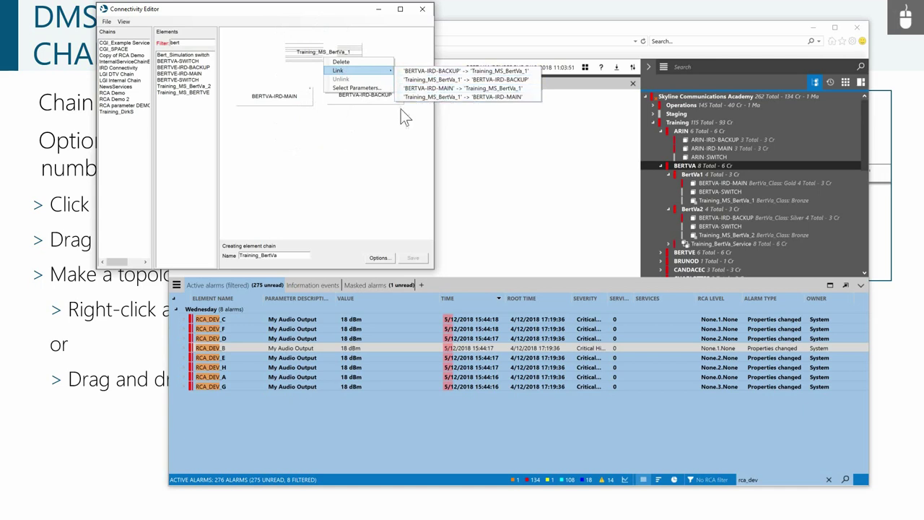
pyautogui.click(292, 166)
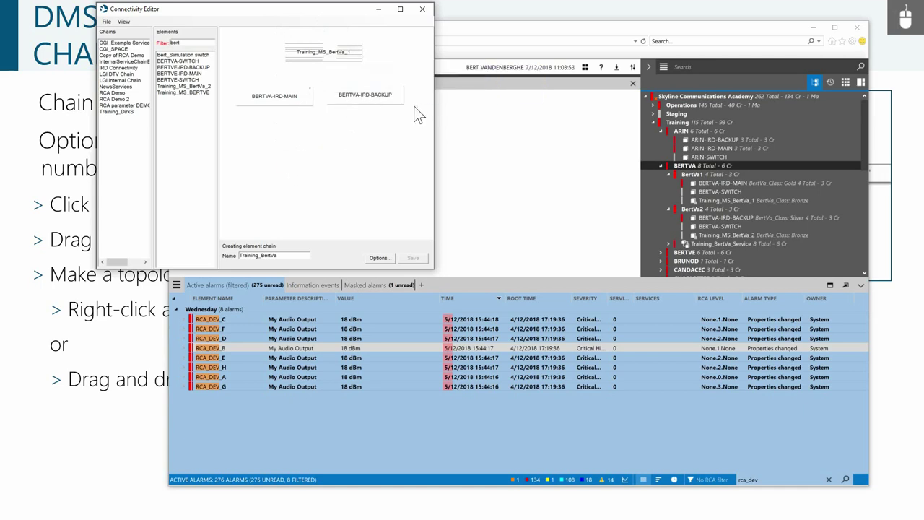
pyautogui.moveTo(357, 97)
pyautogui.mouseDown()
pyautogui.moveTo(344, 42)
pyautogui.moveTo(361, 95)
pyautogui.mouseUp()
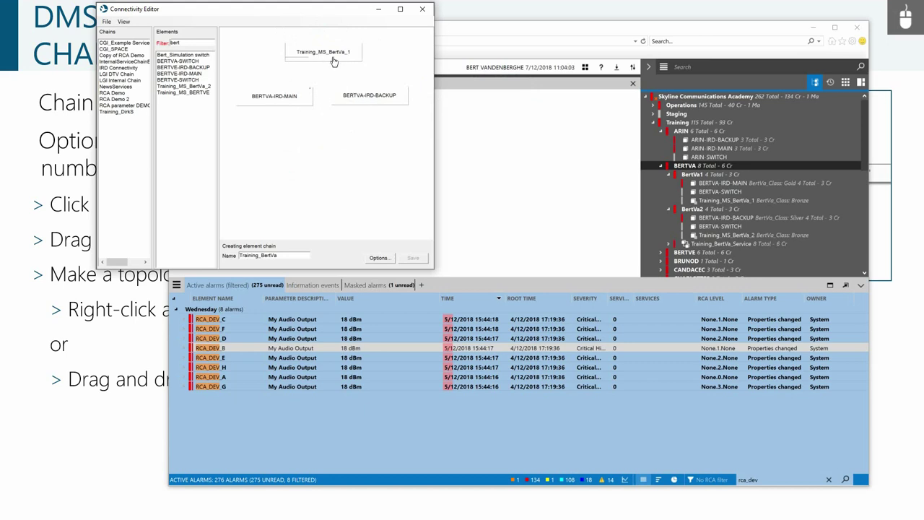
pyautogui.moveTo(325, 52)
pyautogui.mouseDown()
pyautogui.moveTo(284, 95)
pyautogui.moveTo(326, 59)
pyautogui.mouseUp()
pyautogui.moveTo(354, 93)
pyautogui.mouseDown()
pyautogui.moveTo(298, 50)
pyautogui.moveTo(368, 88)
pyautogui.mouseUp()
pyautogui.moveTo(363, 91); pyautogui.dragTo(361, 94)
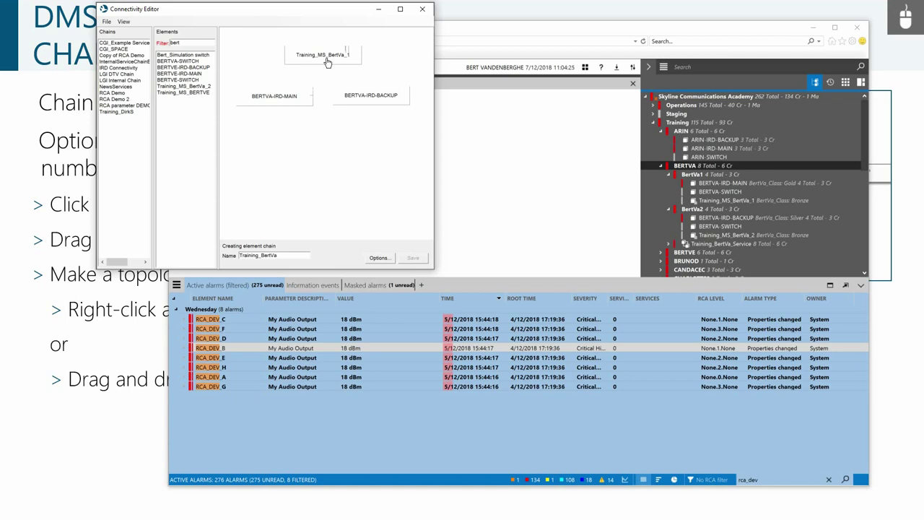
# Try linking Training_MS_BertVa_1 to BERTVA-IRD-MAIN and unlink the two elements again
pyautogui.click(326, 61)
pyautogui.moveTo(326, 61); pyautogui.dragTo(293, 94)
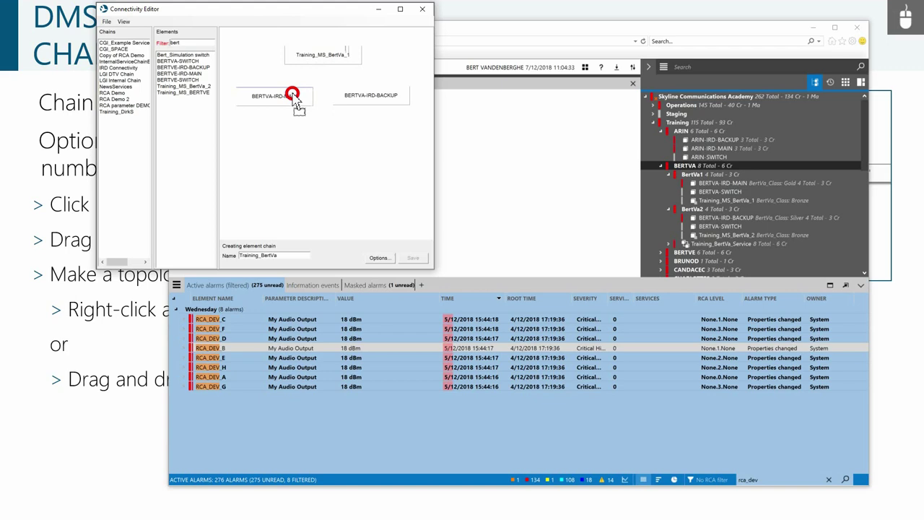
pyautogui.moveTo(293, 93); pyautogui.dragTo(293, 95)
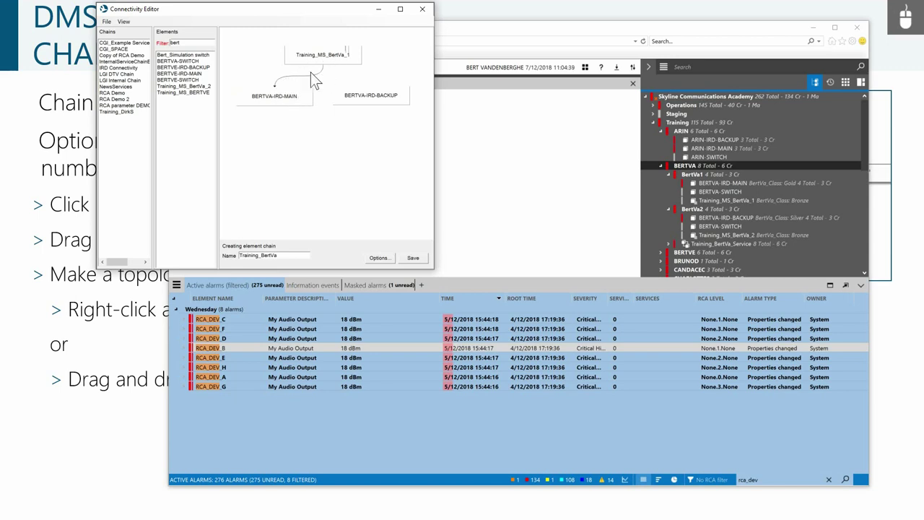
pyautogui.rightClick(328, 60)
pyautogui.moveTo(345, 79)
pyautogui.click(433, 77)
pyautogui.click(322, 60)
pyautogui.moveTo(322, 60); pyautogui.dragTo(287, 99)
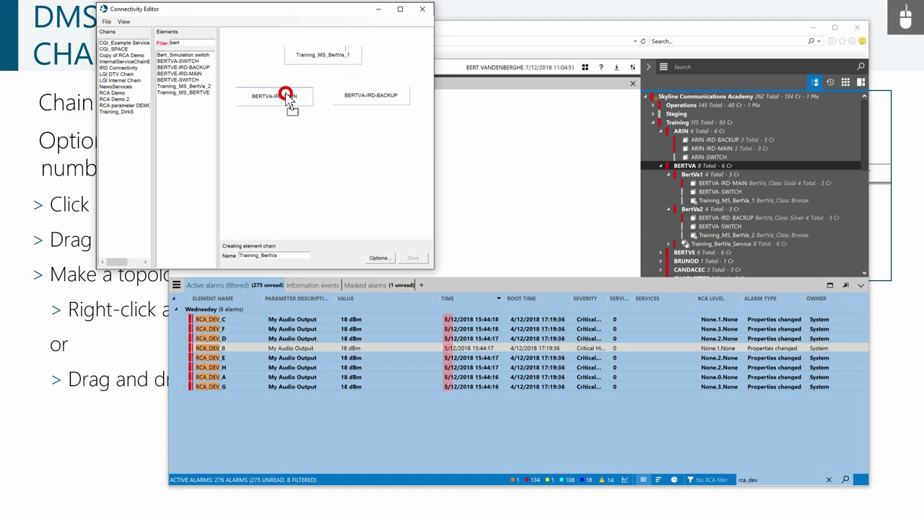
pyautogui.moveTo(287, 98)
pyautogui.mouseDown()
pyautogui.moveTo(275, 102)
pyautogui.moveTo(292, 49)
pyautogui.moveTo(289, 83)
pyautogui.moveTo(313, 50)
pyautogui.moveTo(290, 51)
pyautogui.moveTo(289, 88)
pyautogui.moveTo(297, 95)
pyautogui.mouseUp()
pyautogui.rightClick(328, 59)
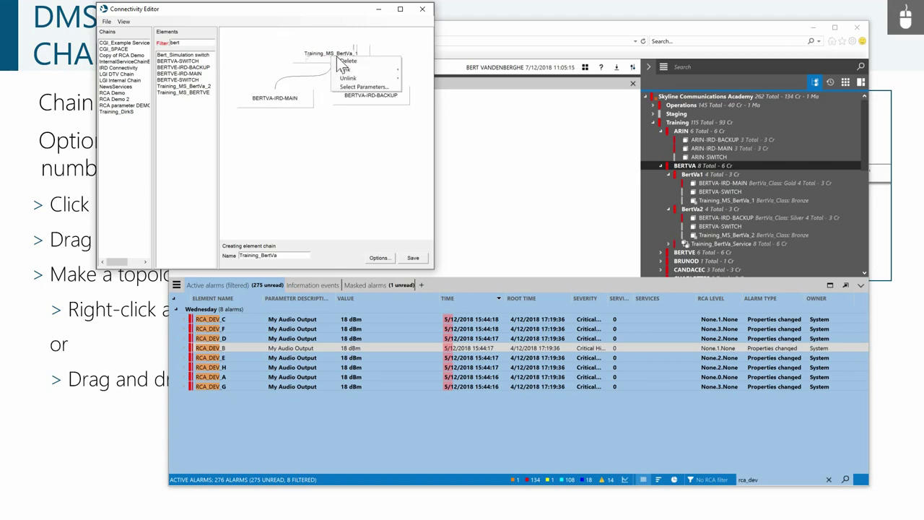
pyautogui.moveTo(389, 77)
pyautogui.click(467, 80)
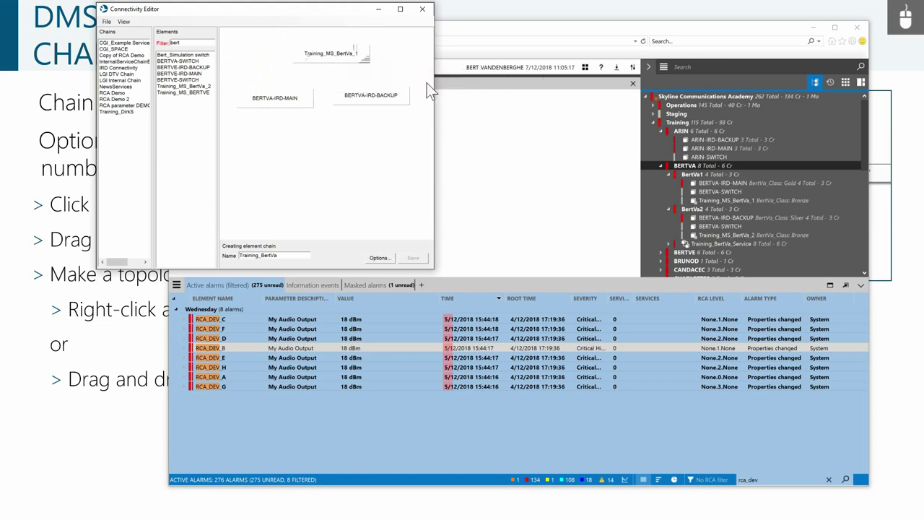
# Link Training_MS_BertVa_1 to both BERTVA-IRD-MAIN and BERTVA-IRD-BACKUP
pyautogui.moveTo(330, 62); pyautogui.dragTo(287, 94)
pyautogui.moveTo(349, 66); pyautogui.dragTo(366, 96)
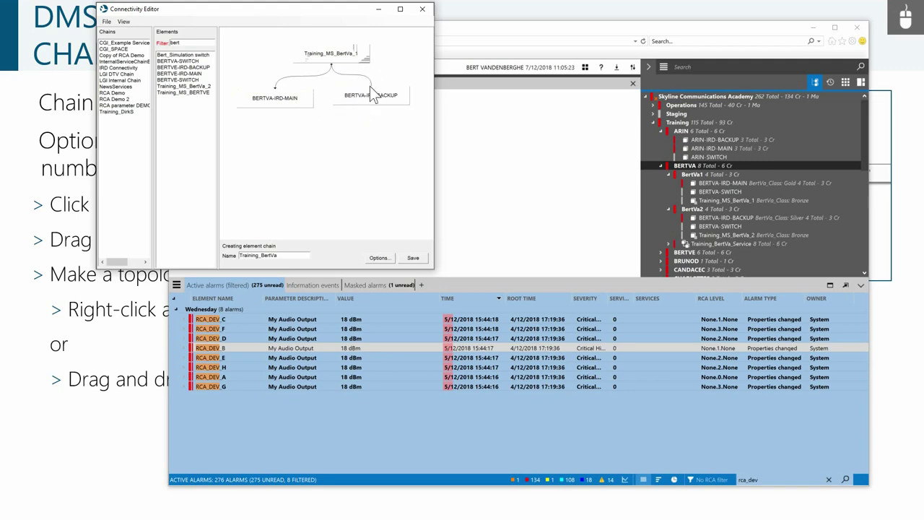
# Link BERTVA-IRD-BACKUP beneath BERTVA-IRD-MAIN and remove its direct link with Training_MS_BertVa_1
pyautogui.rightClick(348, 58)
pyautogui.moveTo(380, 79)
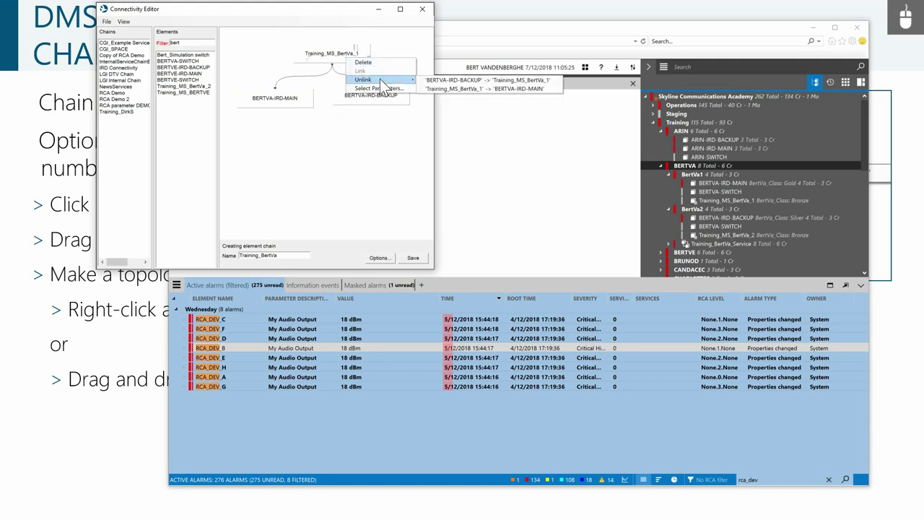
pyautogui.click(439, 82)
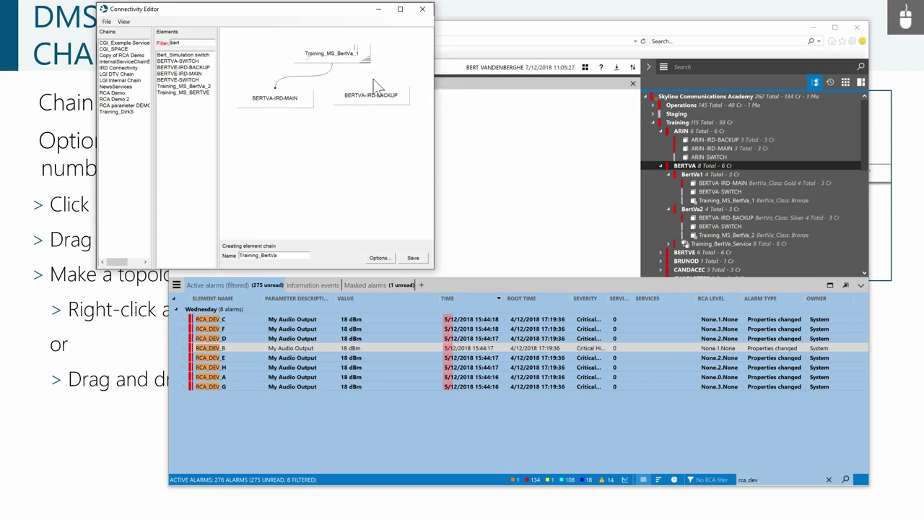
pyautogui.moveTo(339, 64)
pyautogui.mouseDown()
pyautogui.moveTo(350, 96)
pyautogui.moveTo(368, 100)
pyautogui.moveTo(361, 132)
pyautogui.moveTo(285, 154)
pyautogui.mouseUp()
pyautogui.rightClick(343, 53)
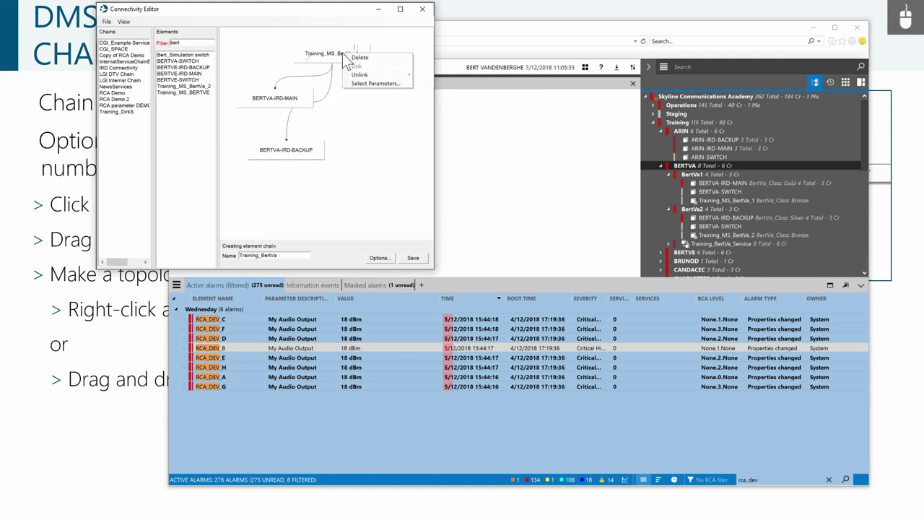
pyautogui.moveTo(360, 75)
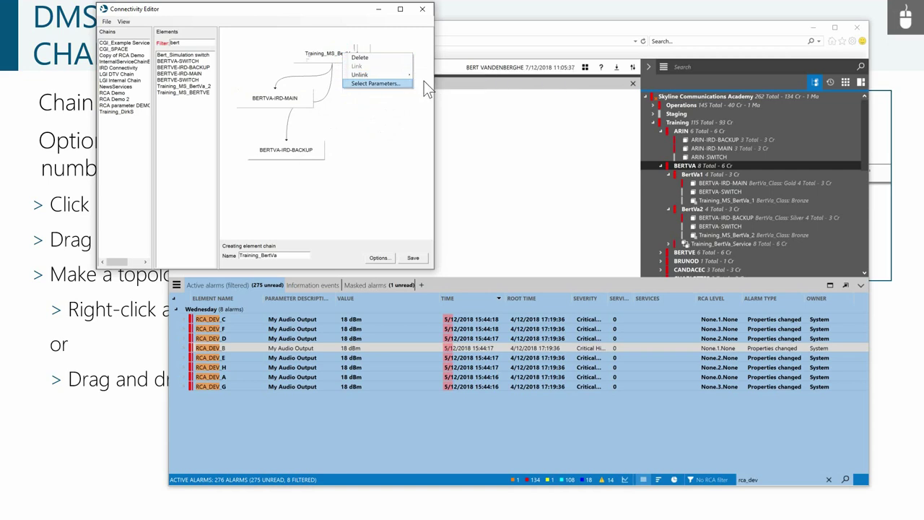
pyautogui.click(438, 81)
# Align Training_MS_BertVa_1, BERTVA-IRD-MAIN and BERTVA-IRD-BACKUP in one vertical column and save the Training_BertVa chain
pyautogui.moveTo(304, 101); pyautogui.dragTo(300, 153)
pyautogui.moveTo(322, 46); pyautogui.dragTo(269, 47)
pyautogui.click(301, 102)
pyautogui.moveTo(301, 102); pyautogui.dragTo(306, 104)
pyautogui.moveTo(309, 152); pyautogui.dragTo(298, 147)
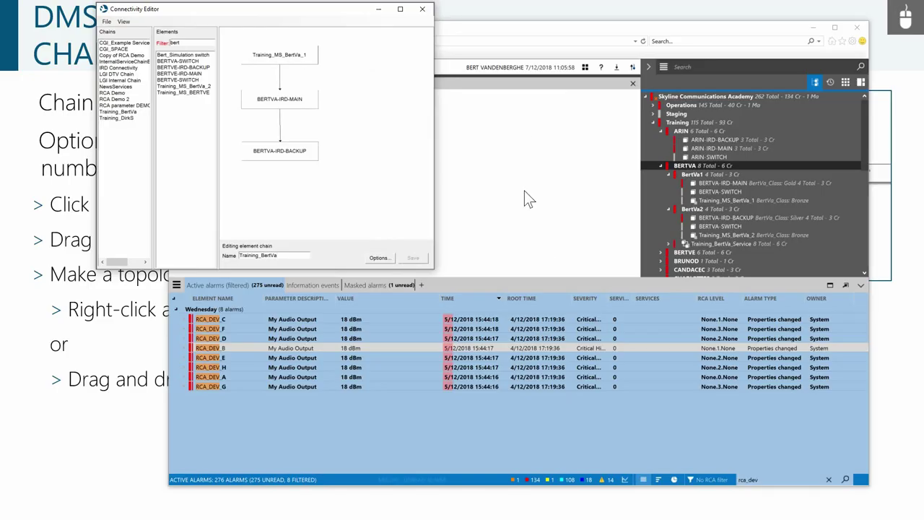
# Return to DataMiner Cube and show the BERTVA alarms in the workspace with the BERTVA-IRD-MAIN and BERTVA-IRD-BACKUP cards
pyautogui.click(501, 33)
pyautogui.click(262, 67)
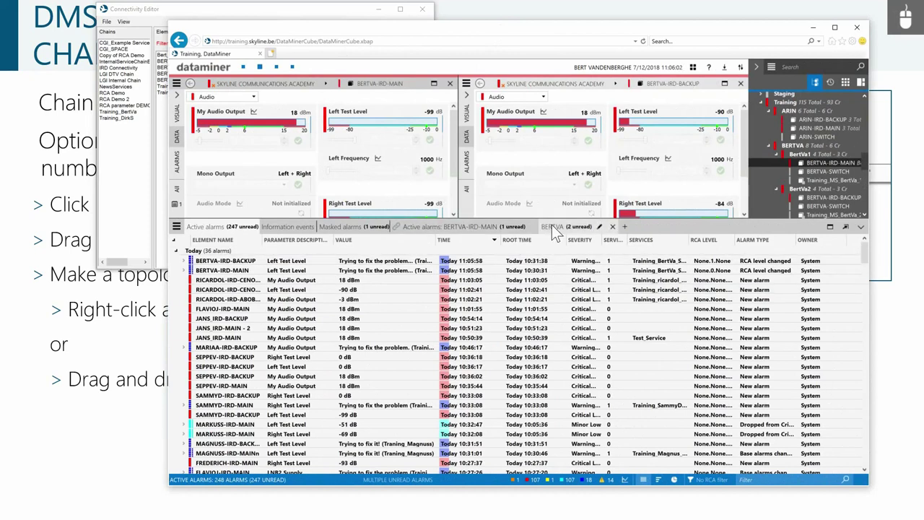
pyautogui.click(552, 225)
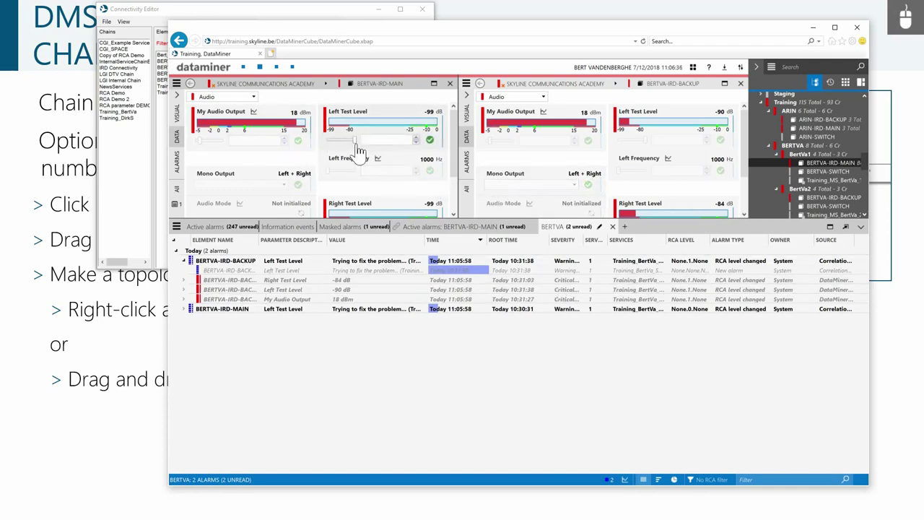
# Set the Left Test Level to -6 dB on BERTVA-IRD-MAIN and to -18 dB on BERTVA-IRD-BACKUP
pyautogui.moveTo(347, 139); pyautogui.dragTo(351, 139)
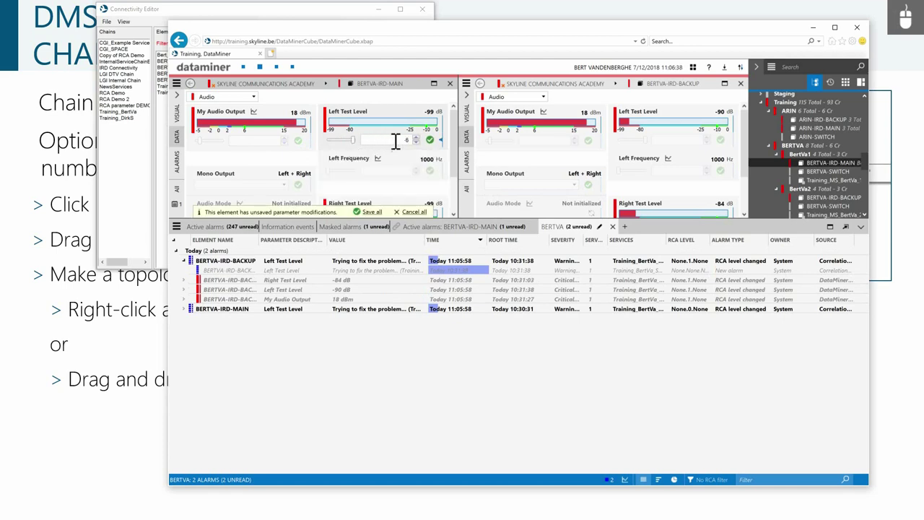
pyautogui.click(430, 139)
pyautogui.click(691, 140)
pyautogui.write('93')
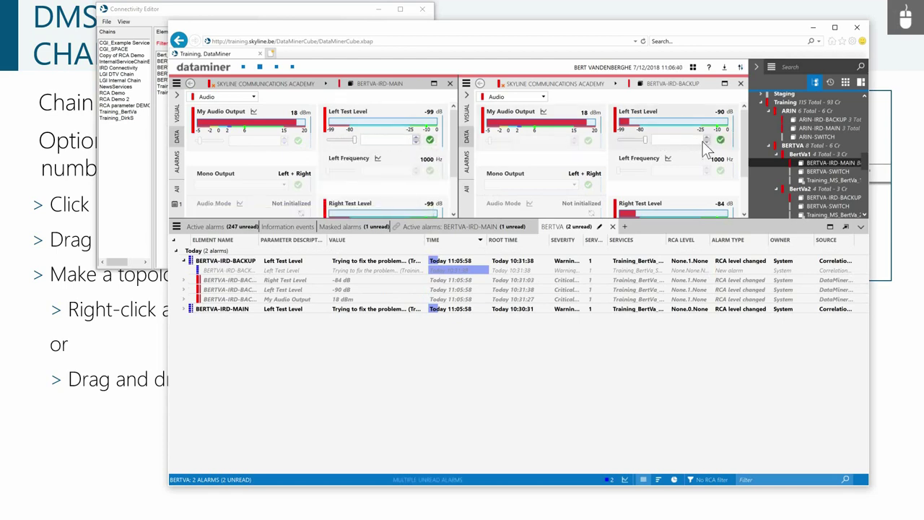
pyautogui.click(706, 137)
pyautogui.click(706, 138)
pyautogui.click(706, 137)
pyautogui.click(618, 140)
pyautogui.moveTo(621, 143); pyautogui.dragTo(637, 144)
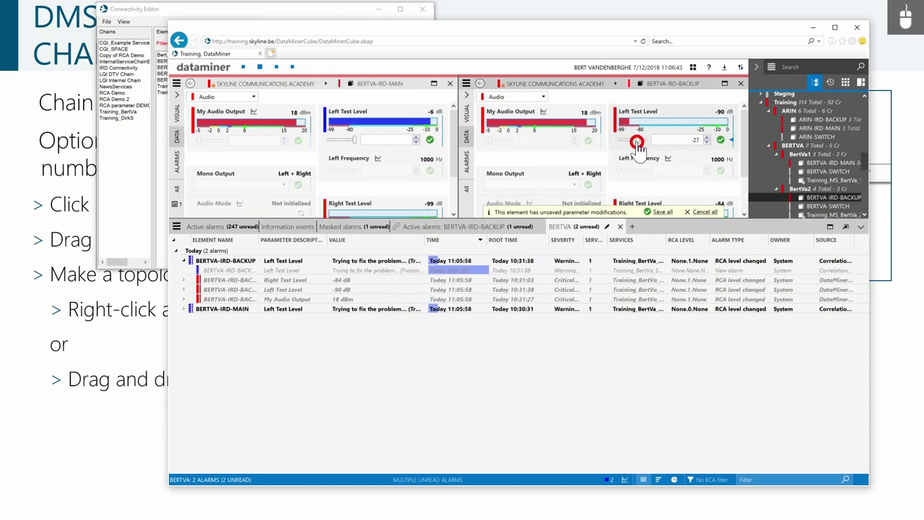
pyautogui.click(720, 140)
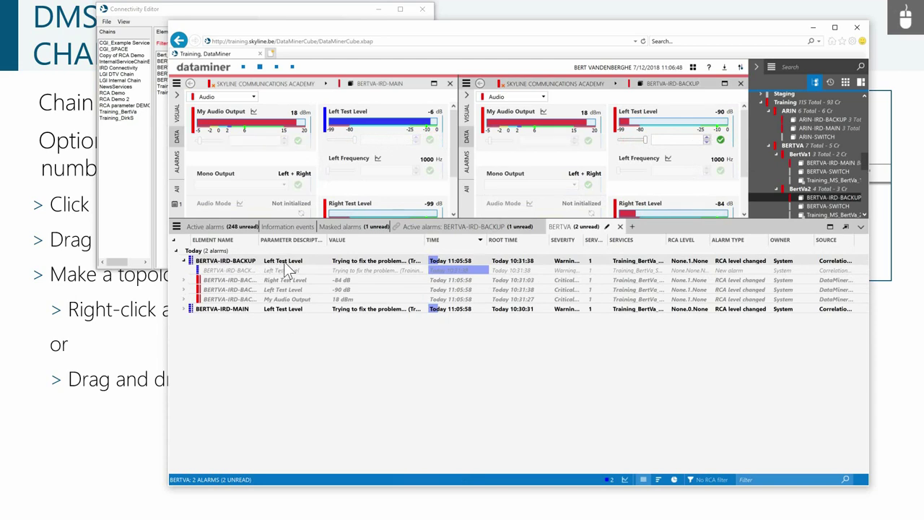
# Clear the correlated Left Test Level alarms of BERTVA-IRD-MAIN and BERTVA-IRD-BACKUP
pyautogui.rightClick(270, 309)
pyautogui.click(228, 117)
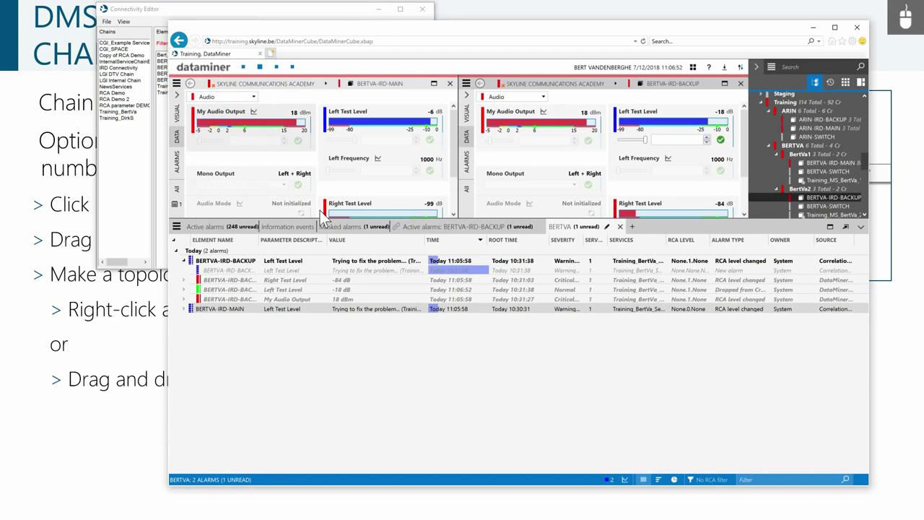
pyautogui.click(540, 363)
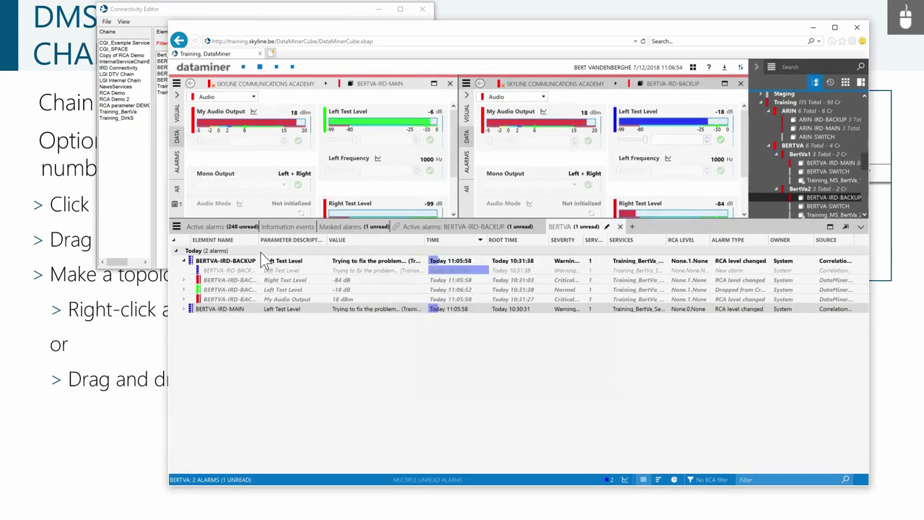
pyautogui.rightClick(281, 263)
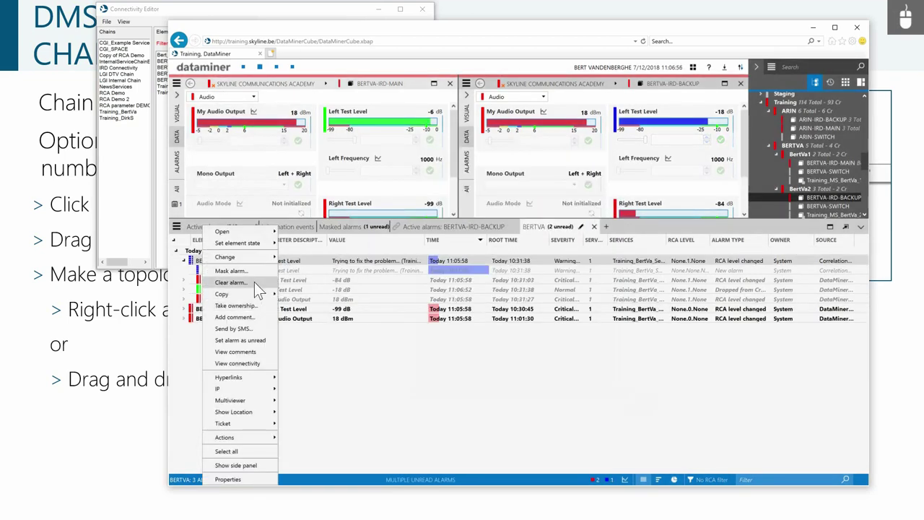
pyautogui.click(254, 281)
pyautogui.click(557, 360)
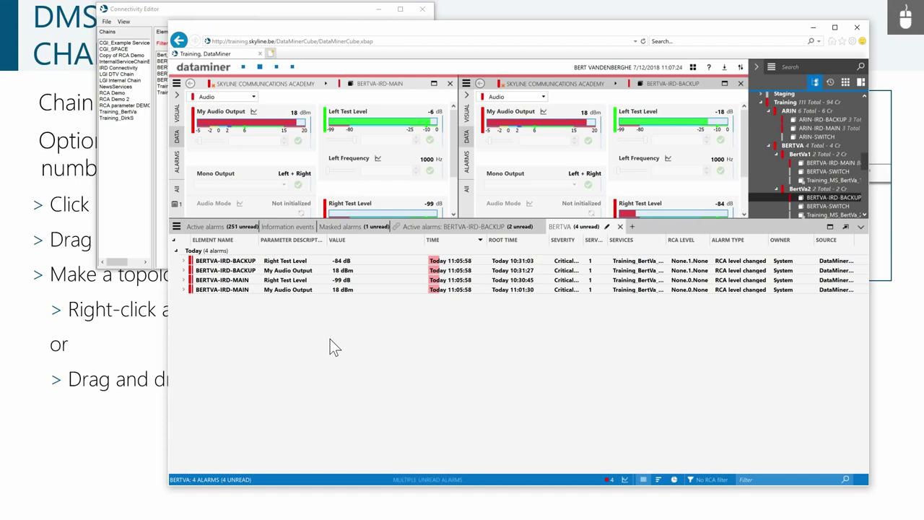
# View the connectivity of the BERTVA-IRD-MAIN Right Test Level alarm with the whole chain in sight, then return to the slides
pyautogui.rightClick(266, 278)
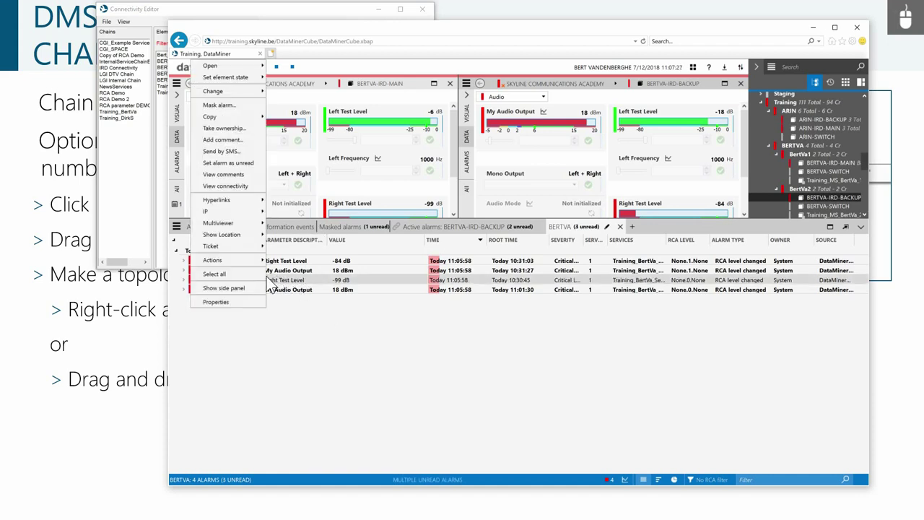
pyautogui.click(248, 185)
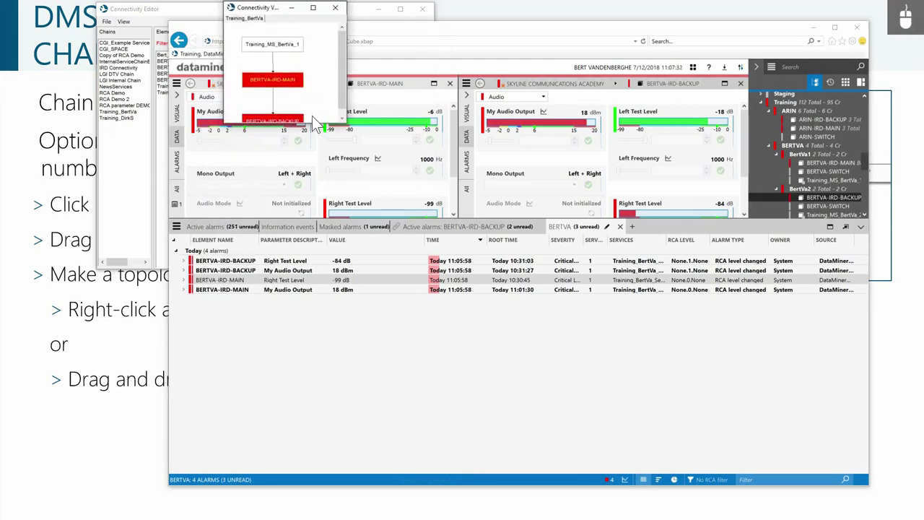
pyautogui.moveTo(321, 124); pyautogui.dragTo(328, 187)
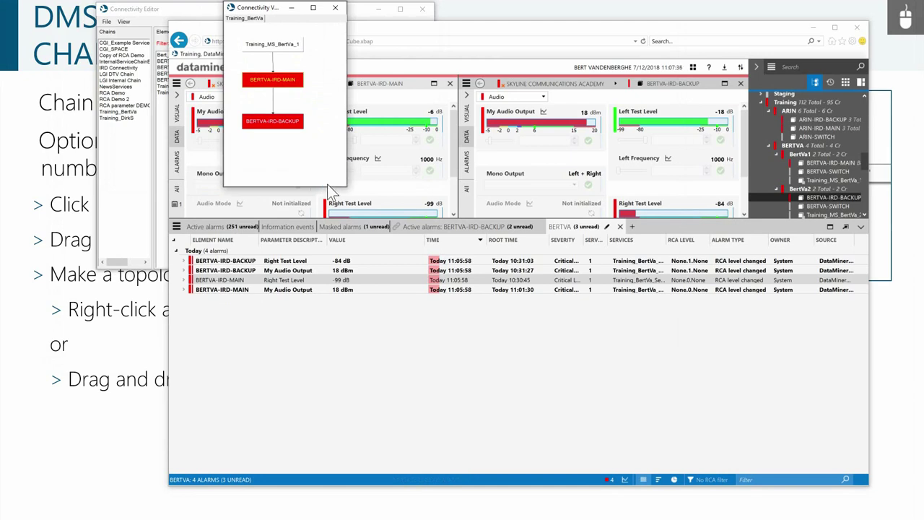
pyautogui.click(336, 8)
pyautogui.hotkey('alt', 'Tab')
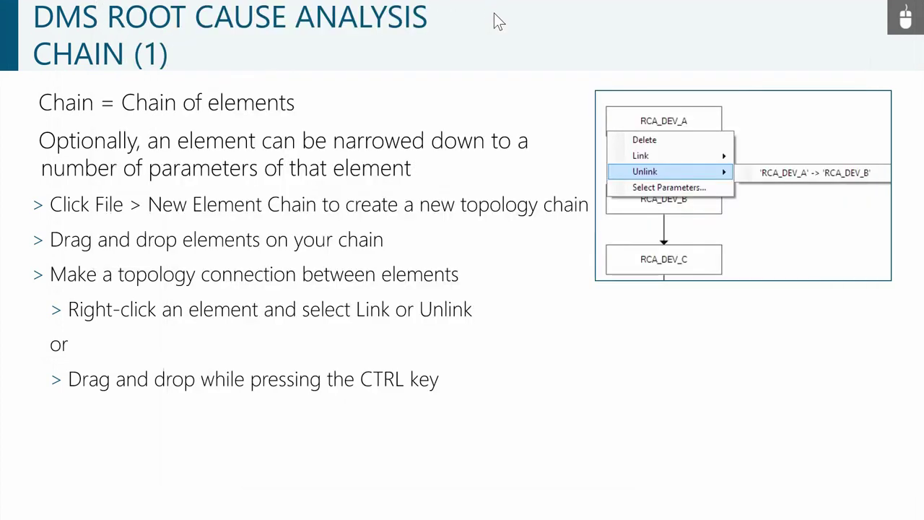
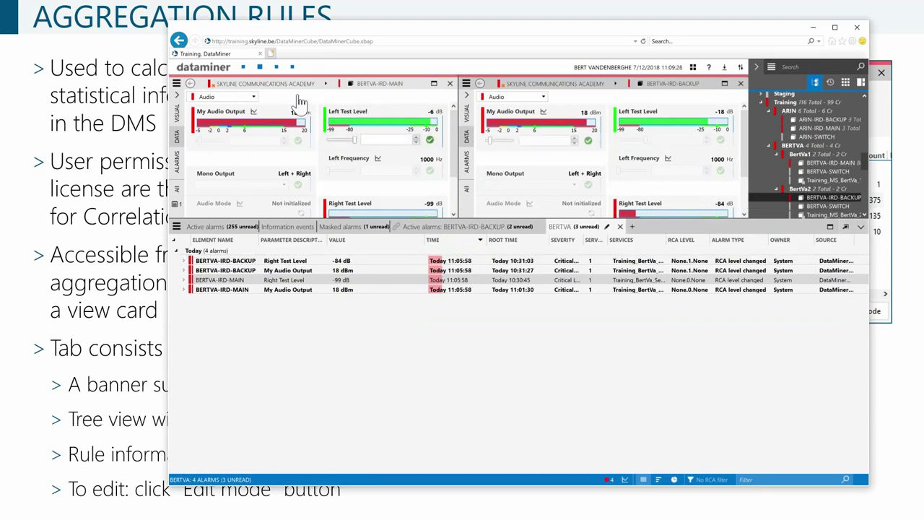
# Open the aggregation page of the Skyline Communications Academy view in the first workspace, enlarging the card area
pyautogui.click(243, 68)
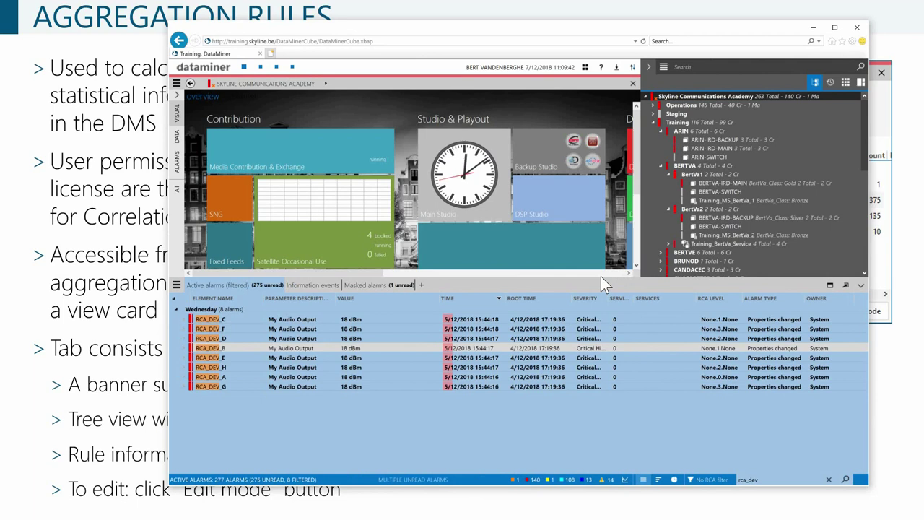
pyautogui.moveTo(600, 283); pyautogui.dragTo(604, 355)
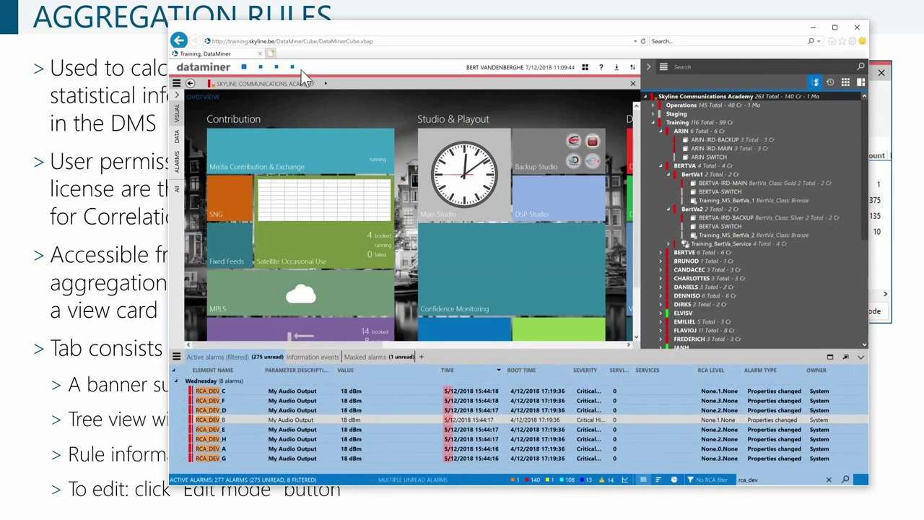
pyautogui.click(182, 108)
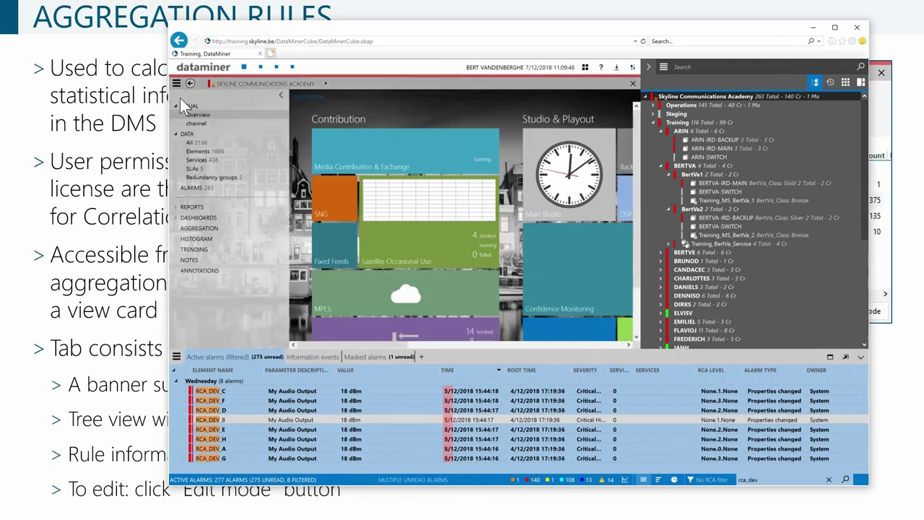
pyautogui.click(208, 229)
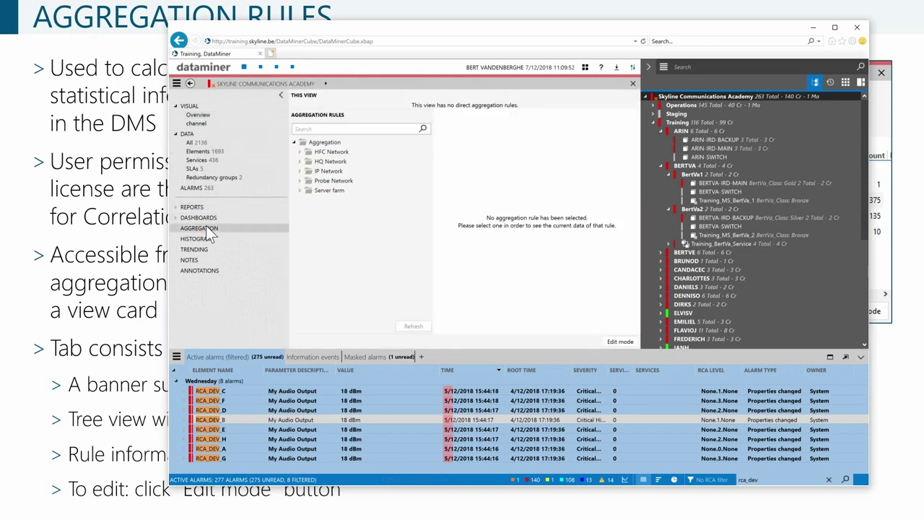
pyautogui.click(282, 99)
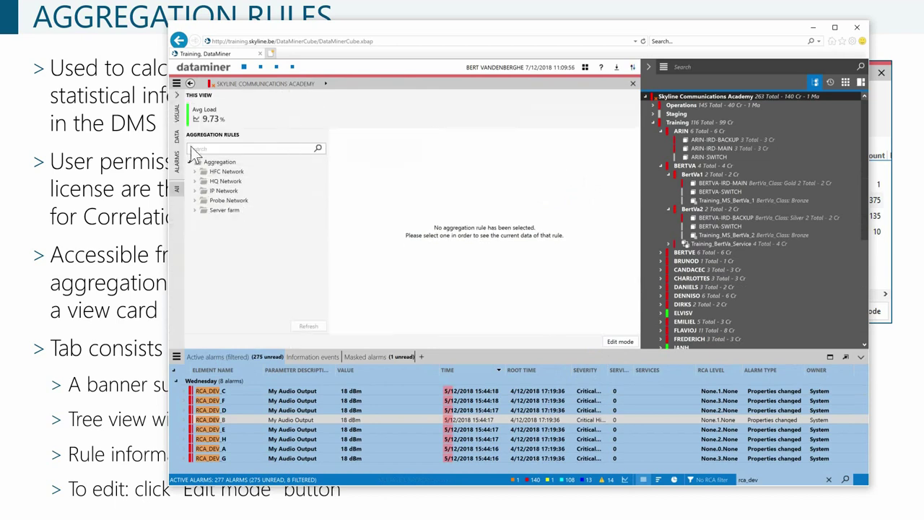
# Open the Avg Load rule from the Server farm folder in edit mode and widen the card to inspect its general and source settings
pyautogui.click(196, 210)
pyautogui.click(620, 341)
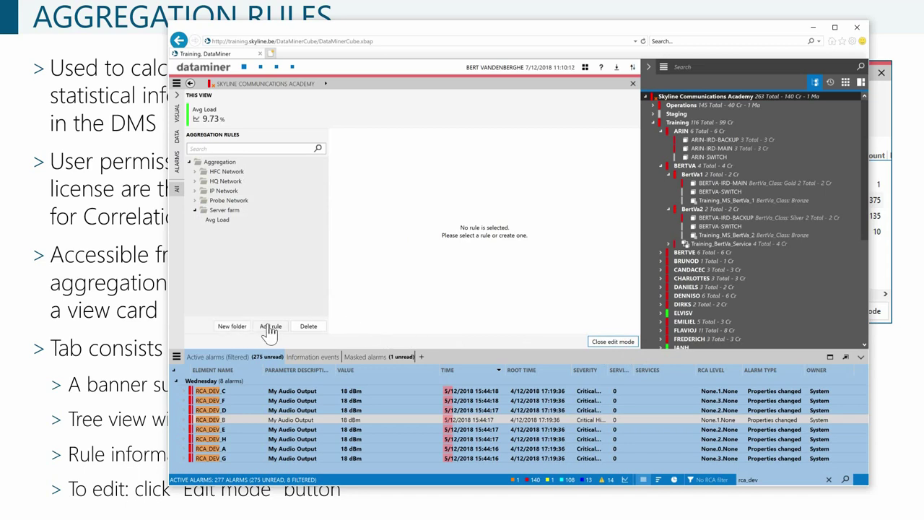
pyautogui.click(216, 221)
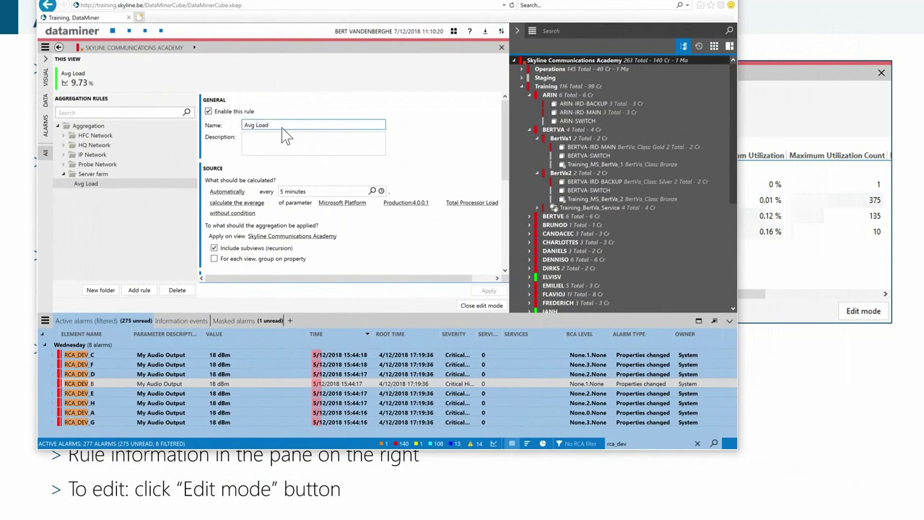
pyautogui.click(252, 124)
pyautogui.click(264, 137)
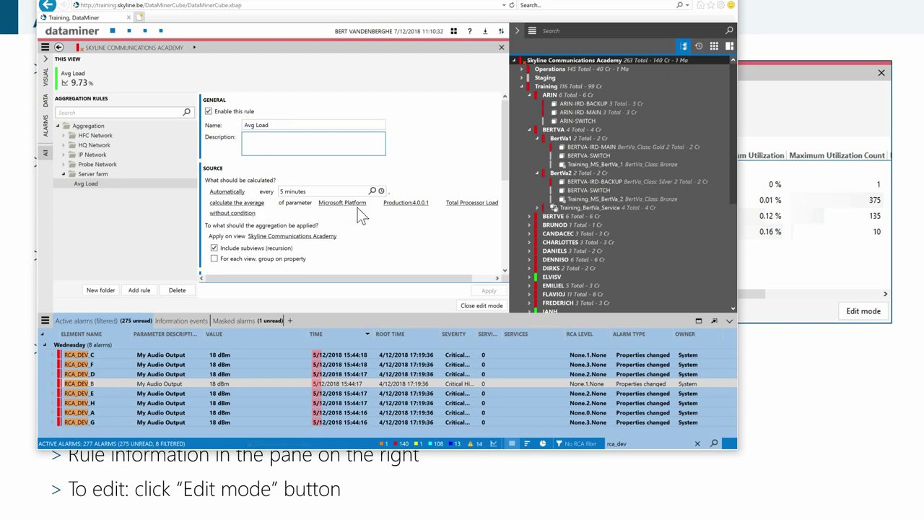
pyautogui.click(508, 212)
pyautogui.moveTo(508, 218); pyautogui.dragTo(597, 220)
pyautogui.moveTo(521, 204)
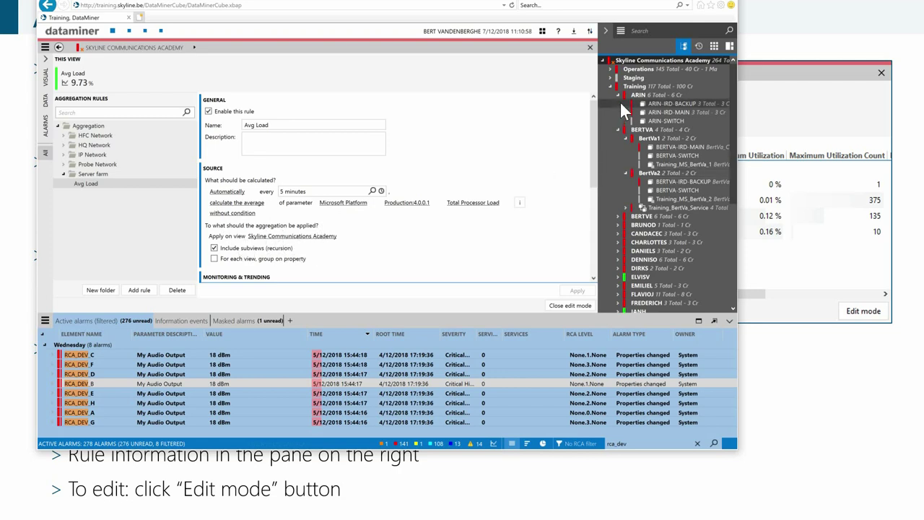
# Activate the Training_MS_BertVa_1 and Training_MS_BertVa_2 elements
pyautogui.moveTo(649, 164)
pyautogui.mouseDown()
pyautogui.moveTo(645, 111)
pyautogui.moveTo(654, 166)
pyautogui.mouseUp()
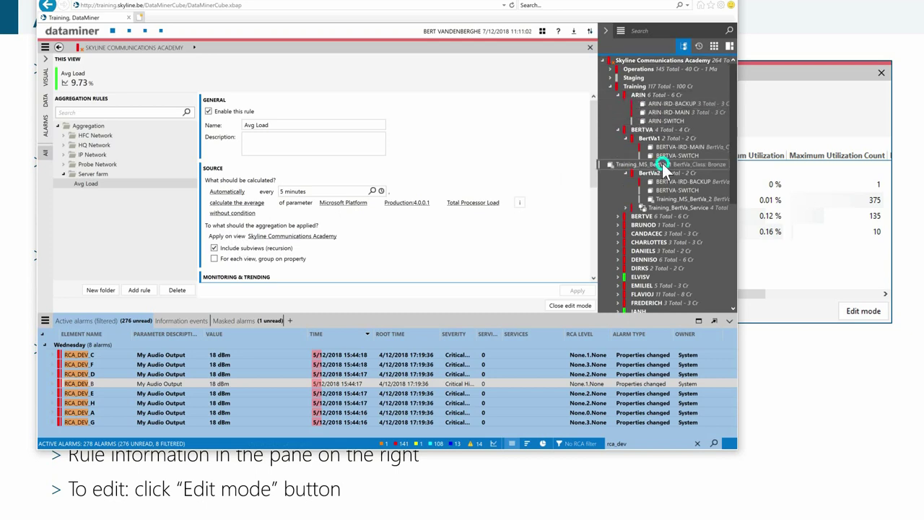
pyautogui.rightClick(662, 164)
pyautogui.moveTo(617, 209)
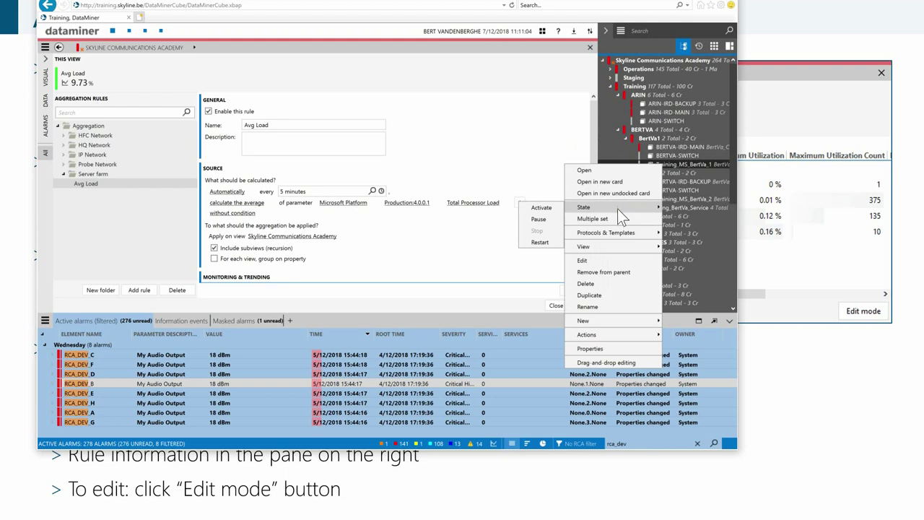
pyautogui.click(547, 219)
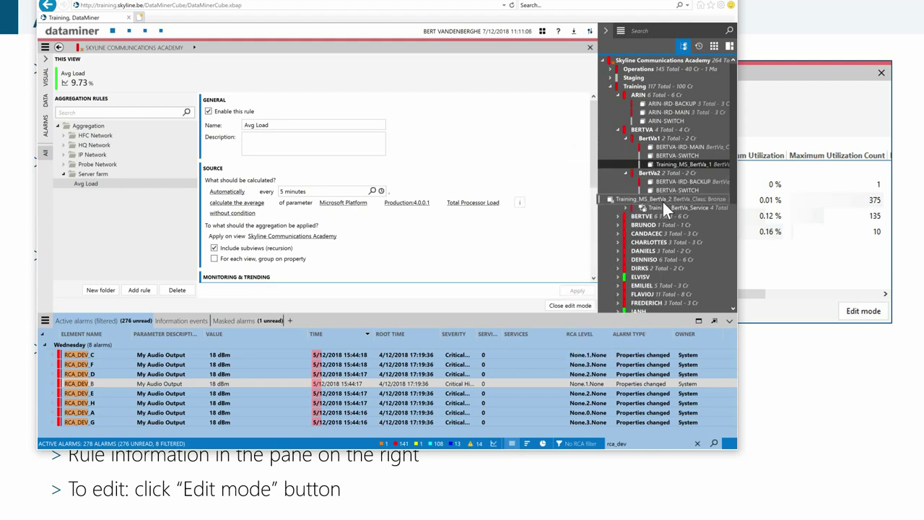
pyautogui.rightClick(663, 202)
pyautogui.click(632, 245)
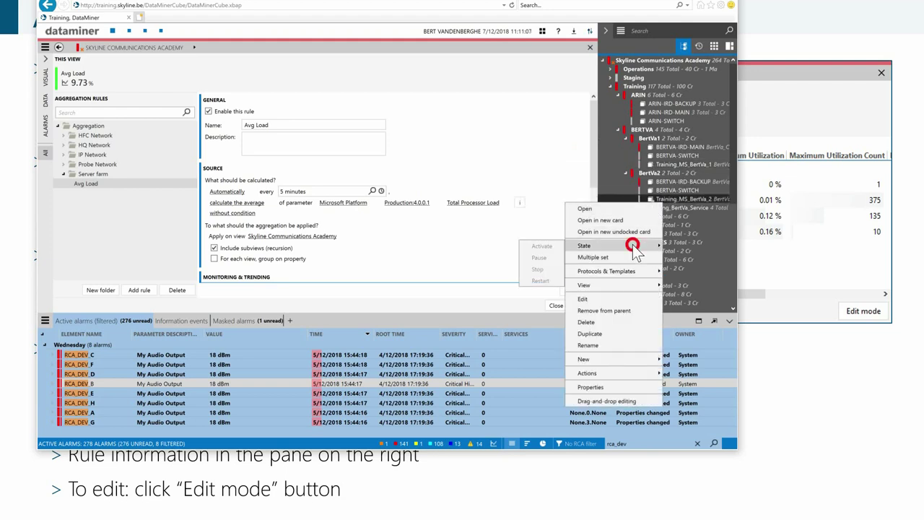
pyautogui.click(558, 246)
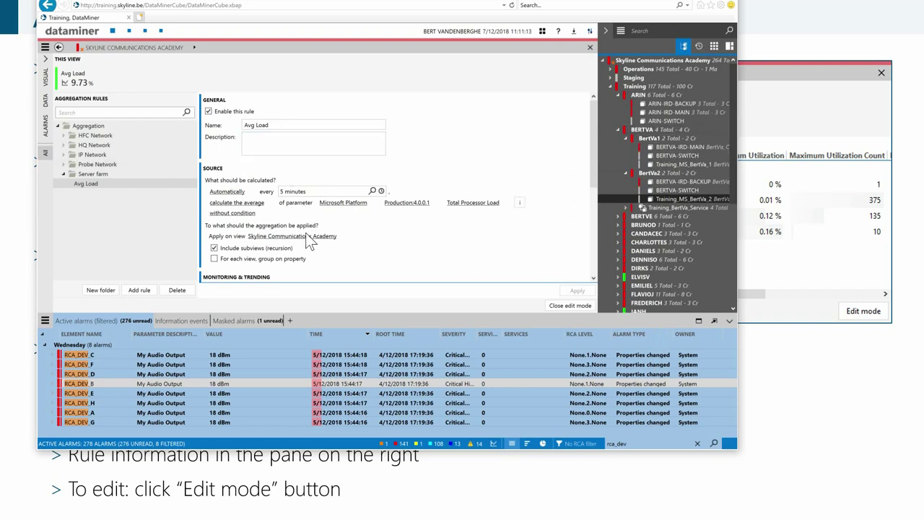
# Examine the Avg Load rule's alarm and trend template settings and the available calculation types, keeping the current calculation
pyautogui.moveTo(594, 124); pyautogui.dragTo(592, 186)
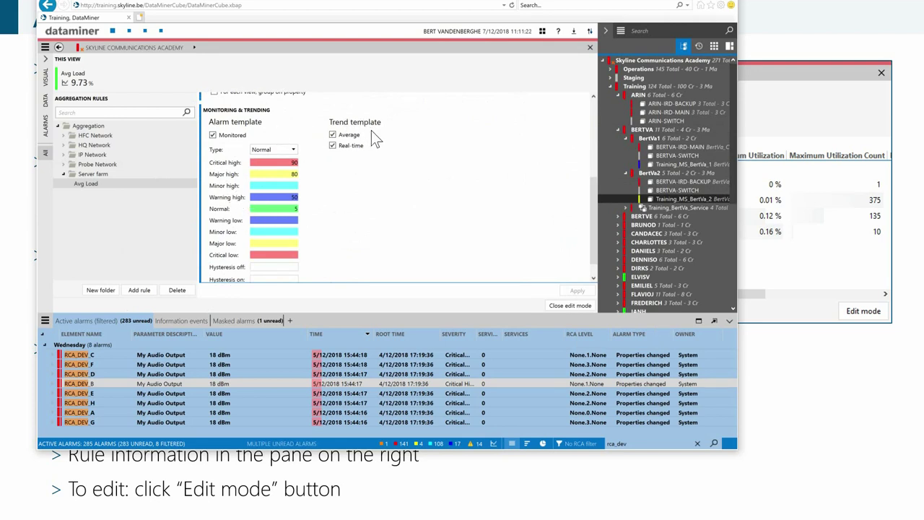
pyautogui.moveTo(592, 186); pyautogui.dragTo(528, 81)
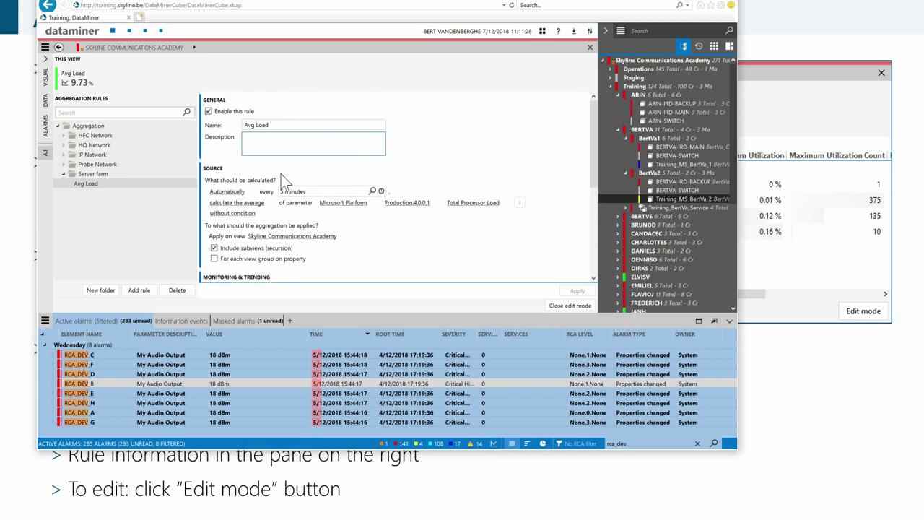
pyautogui.click(245, 202)
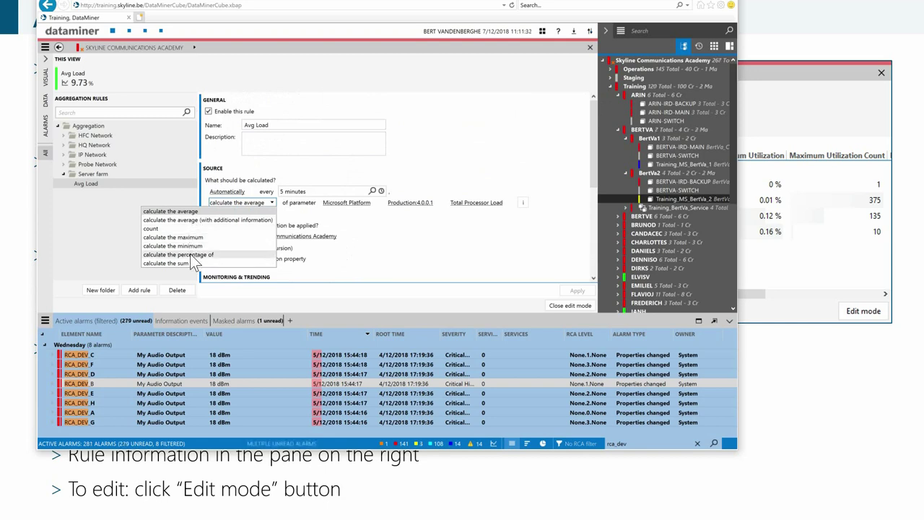
pyautogui.click(103, 236)
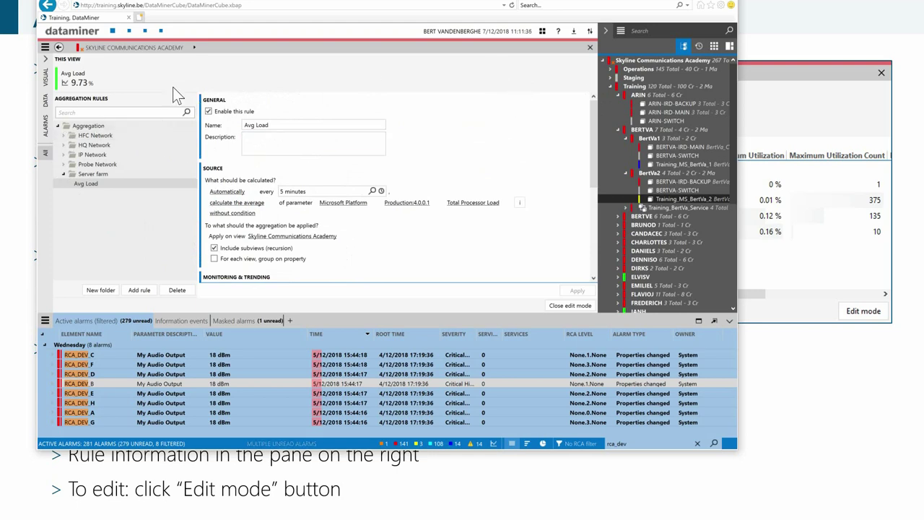
# Open the BERTVA view and show the Avg Load rule from the Server farm folder for it
pyautogui.click(612, 131)
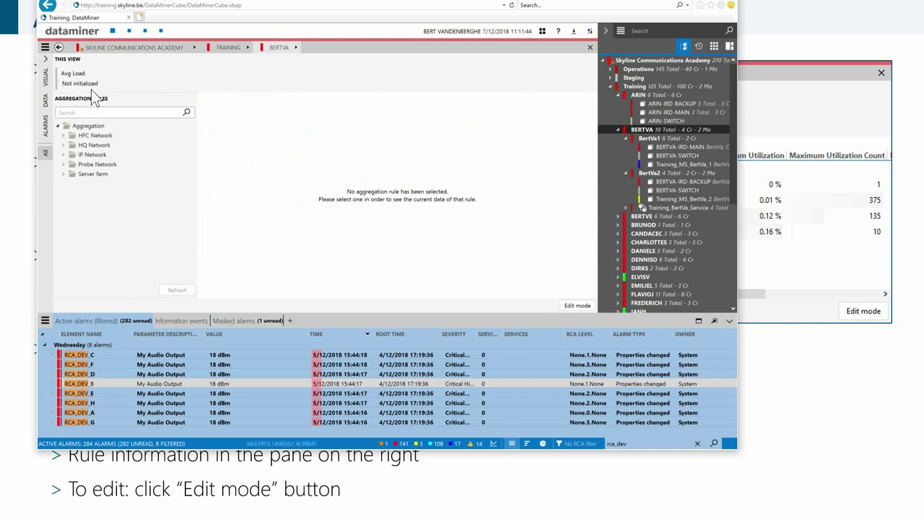
pyautogui.click(64, 174)
pyautogui.click(83, 184)
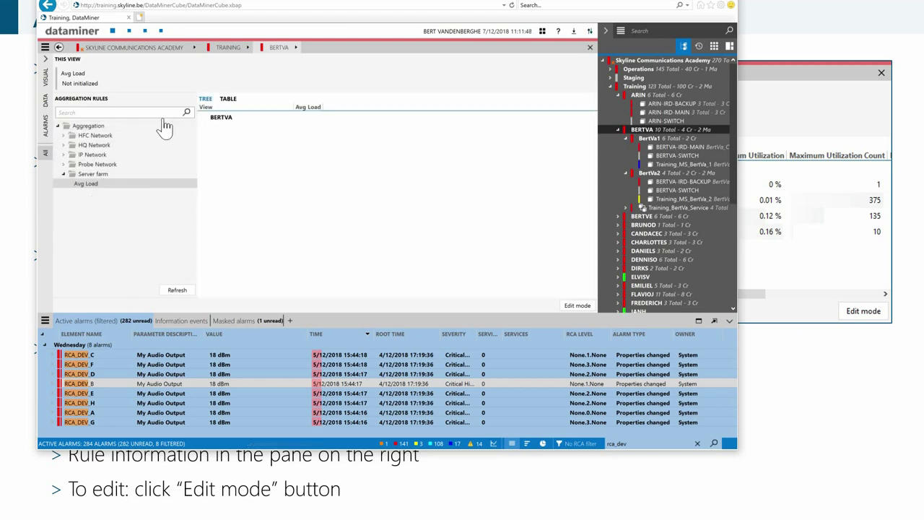
# Expand the Operations view and check the Avg Load banner for the EUR, AMSTERDAM, BRUSSELS and LONDON views
pyautogui.click(610, 68)
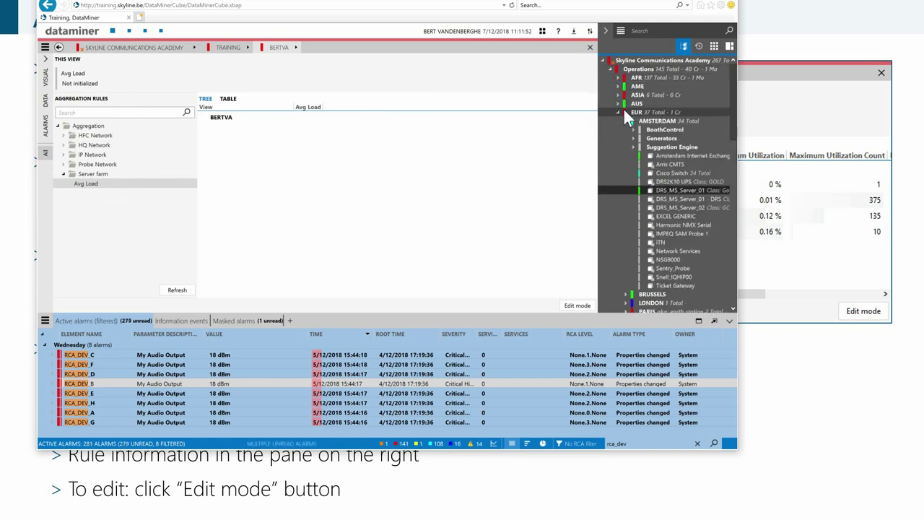
pyautogui.click(628, 113)
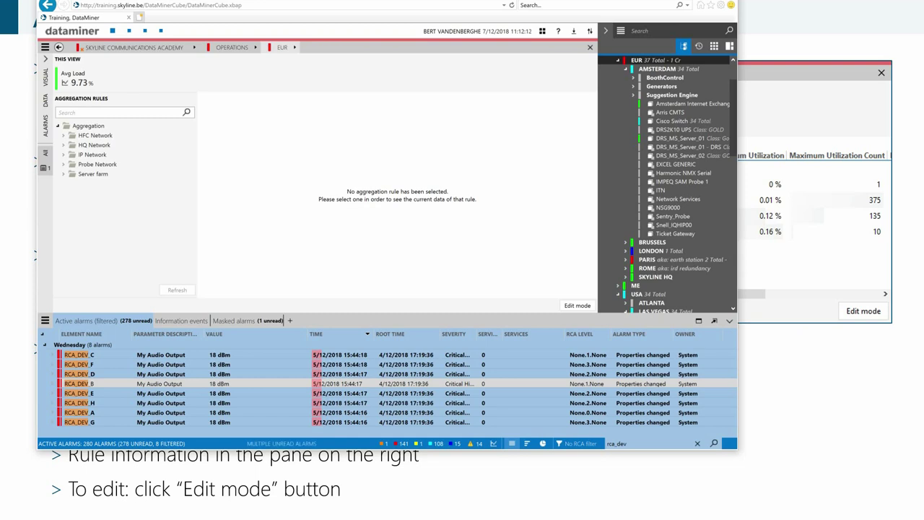
pyautogui.click(658, 70)
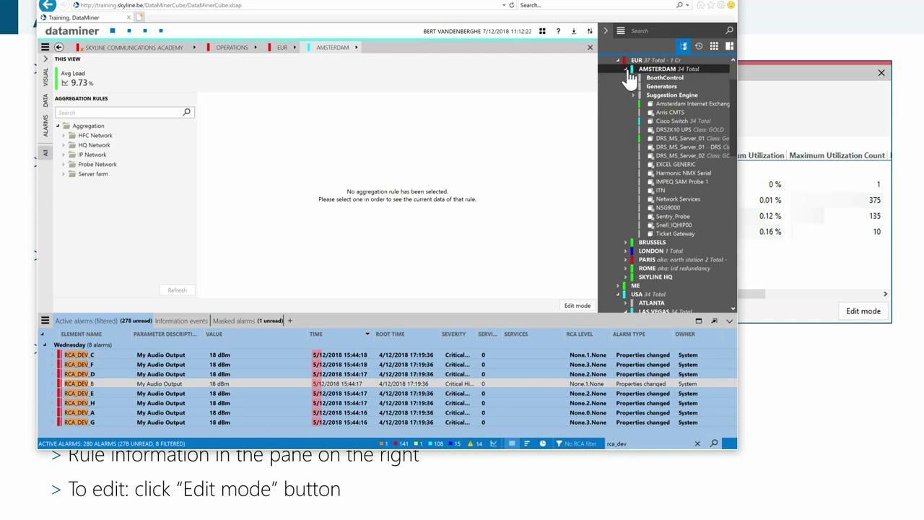
pyautogui.click(626, 70)
pyautogui.click(655, 78)
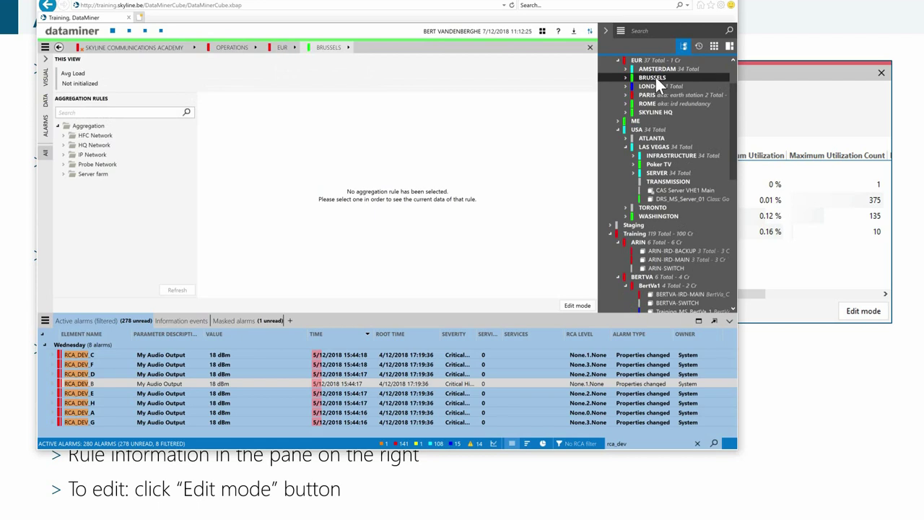
pyautogui.click(653, 88)
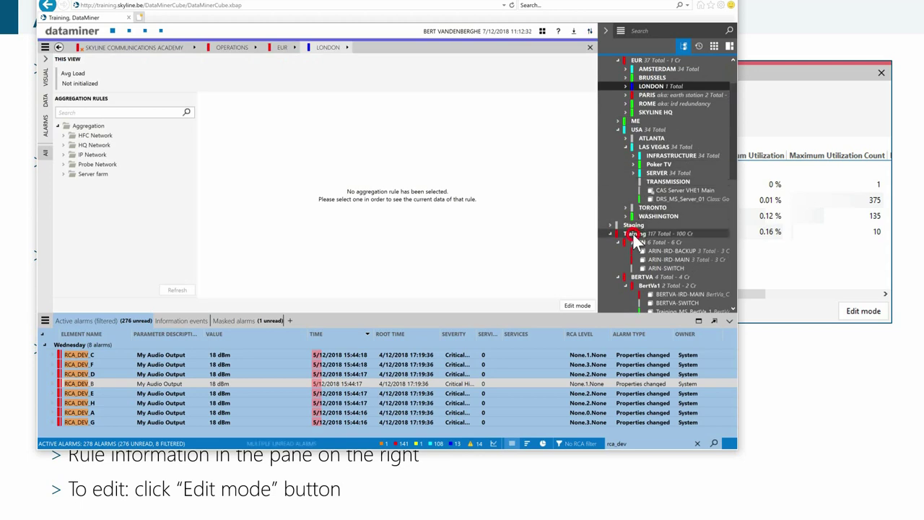
# Check the Avg Load banner for the Training and USA views, then return to the aggregation rules slide
pyautogui.click(633, 234)
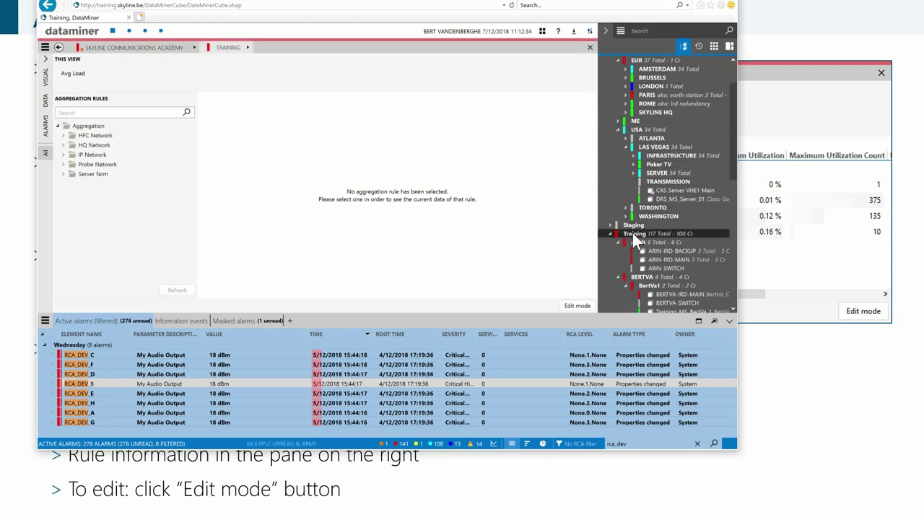
pyautogui.click(634, 130)
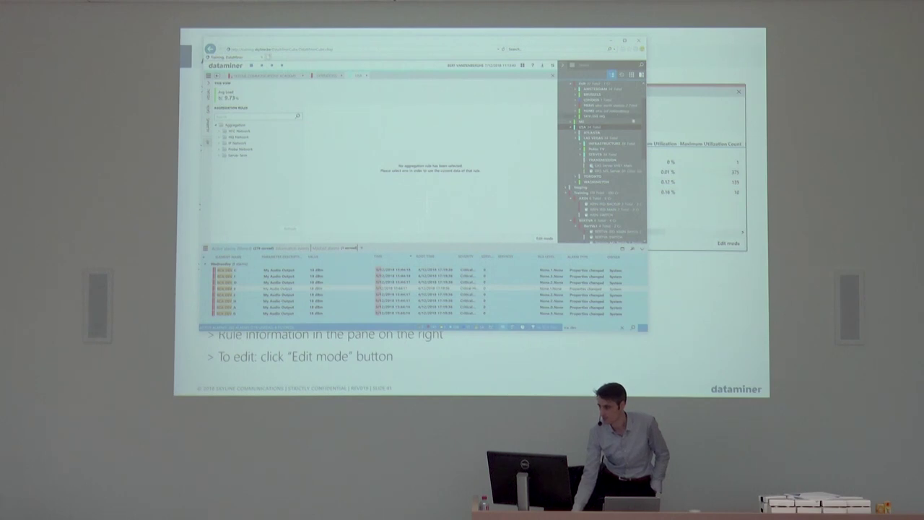
pyautogui.moveTo(644, 113); pyautogui.dragTo(644, 148)
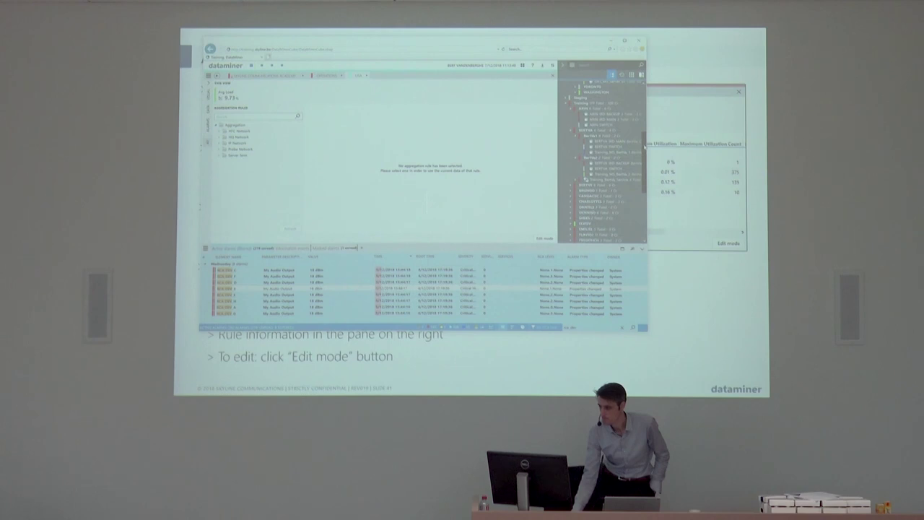
pyautogui.hotkey('alt', 'Tab')
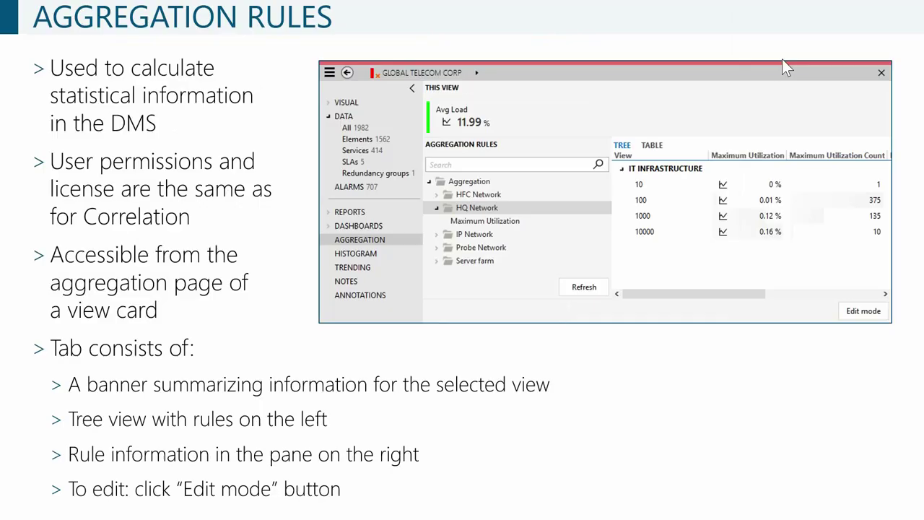